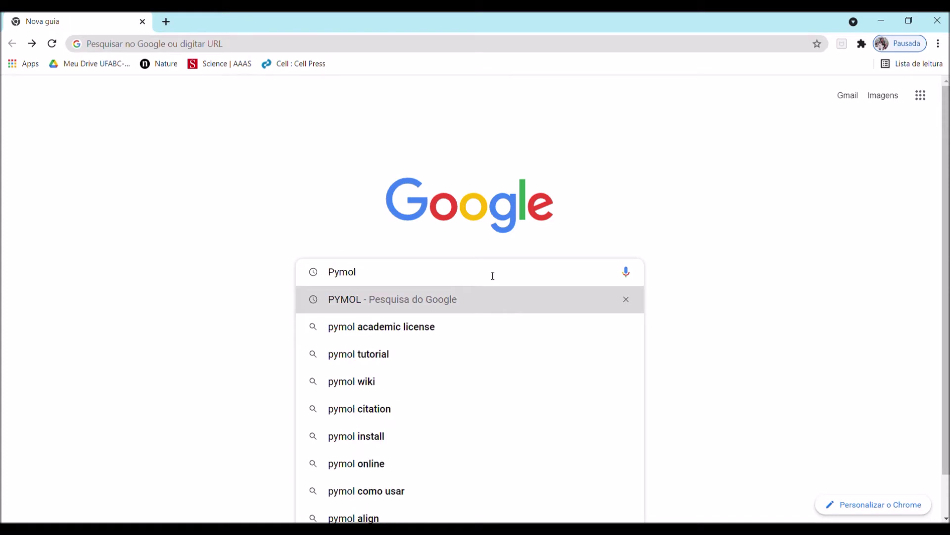
Find the official PyMOL site through a Google search for PYMOL and download the Windows EXE installer of PyMOL 2.5.
left_click(448, 302)
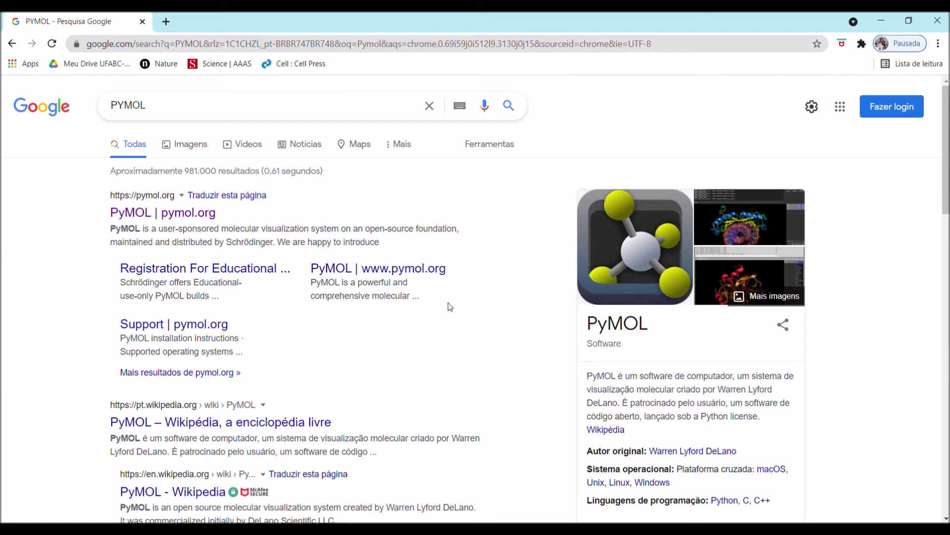
left_click(189, 214)
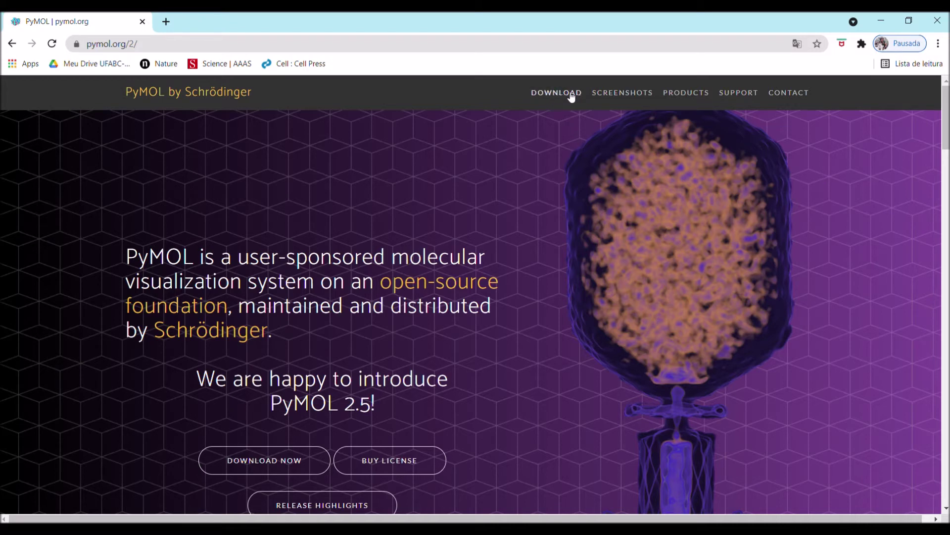
left_click(287, 463)
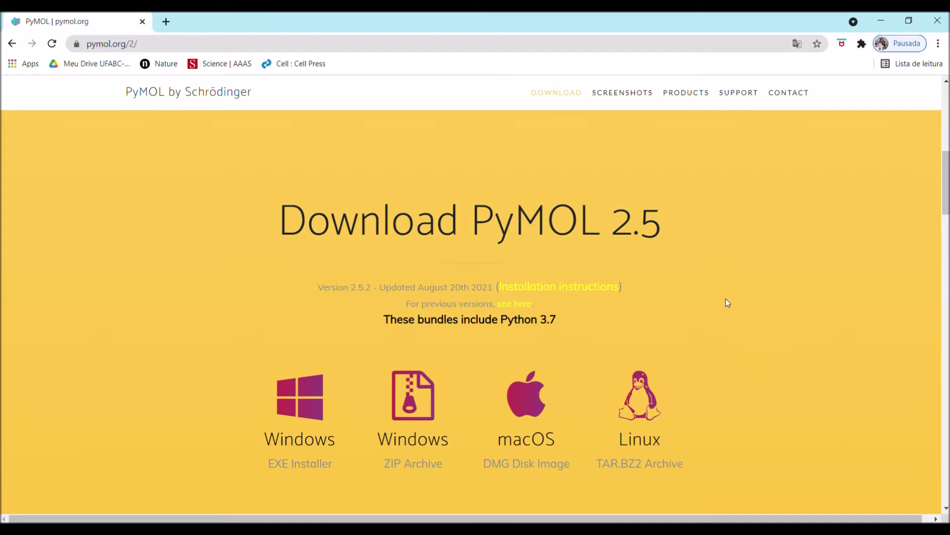
scroll(728, 303, "down", 1)
scroll(728, 303, "down", 1)
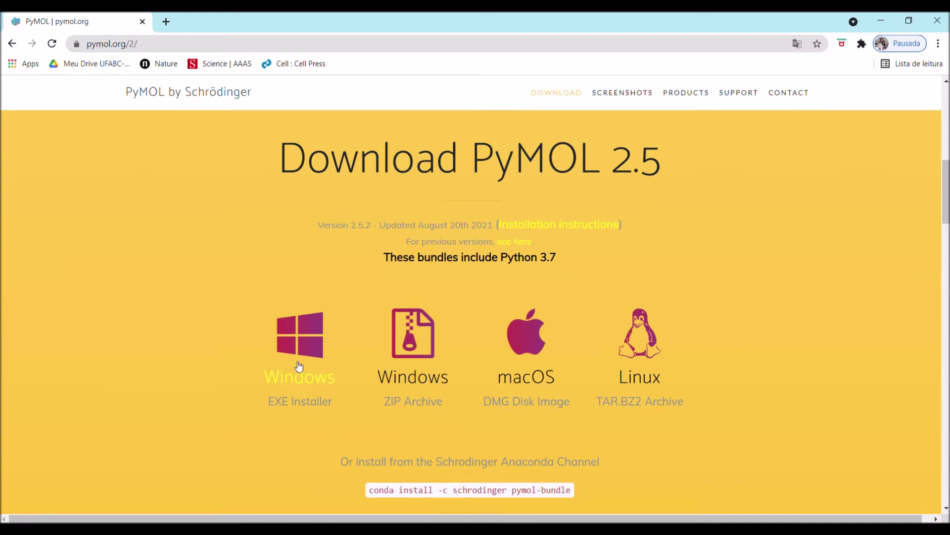
left_click(299, 365)
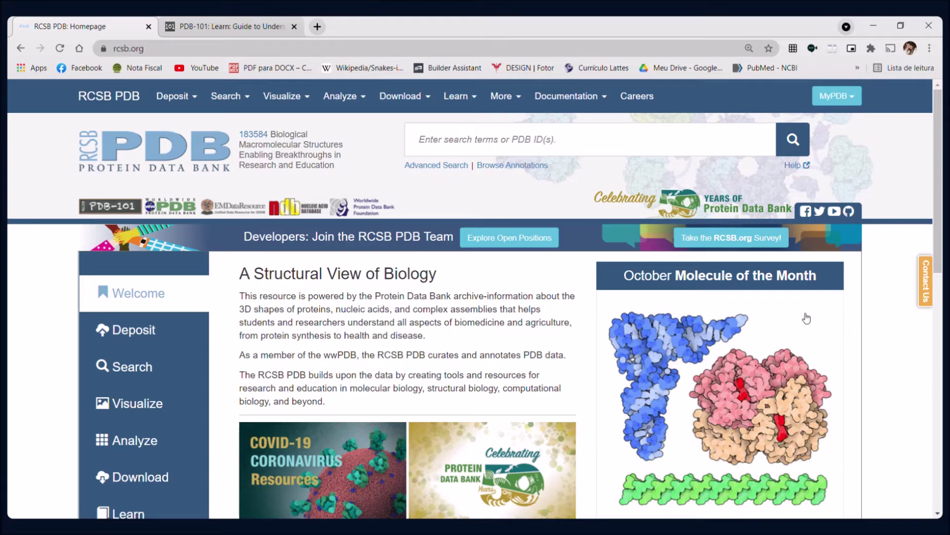
Look over the RCSB PDB homepage and open the Methods for Determining Structure chapter of the Guide to PDB Data.
scroll(913, 332, "down", 10)
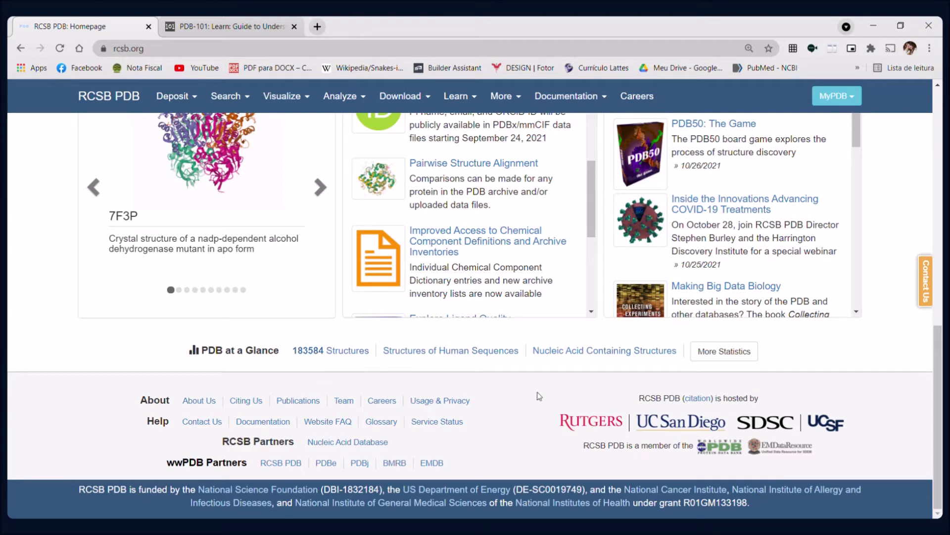
scroll(895, 348, "up", 1)
scroll(893, 344, "up", 10)
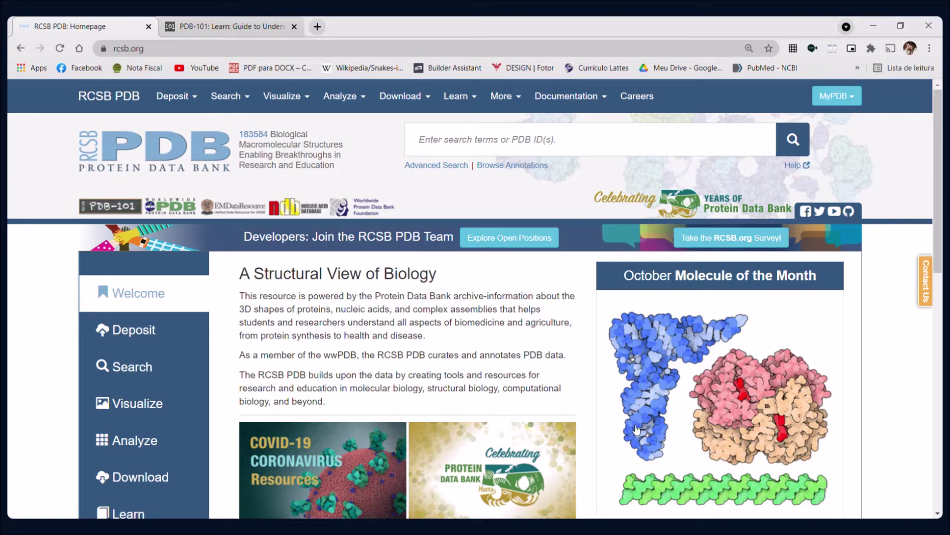
left_click(459, 97)
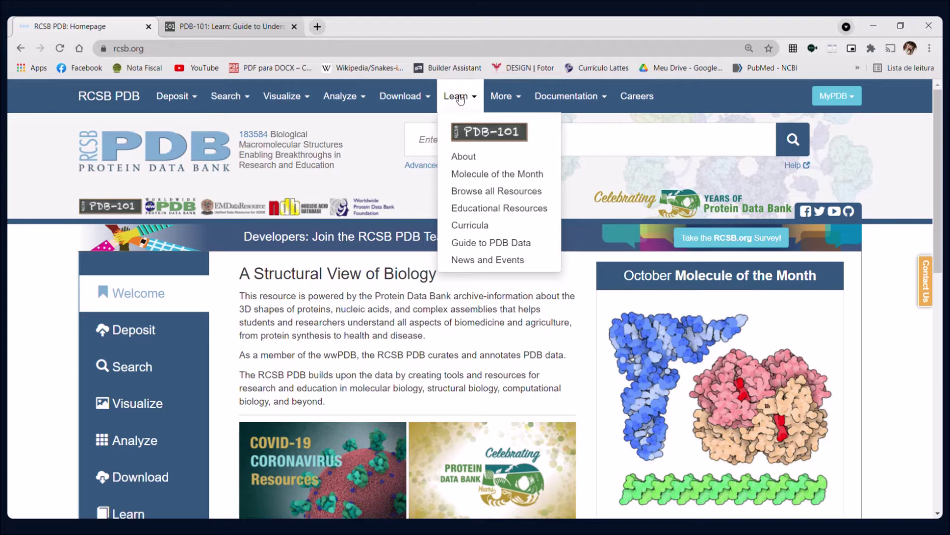
left_click(472, 243)
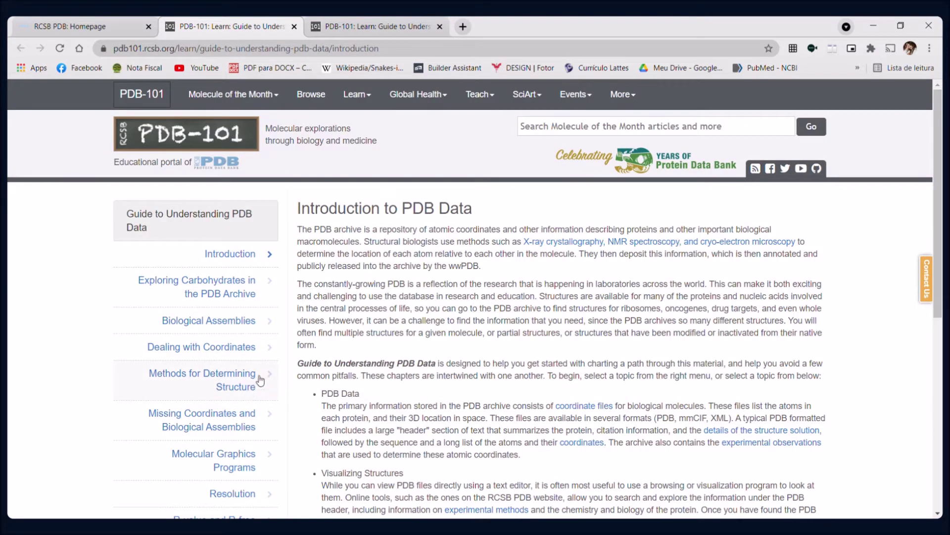
left_click(245, 381)
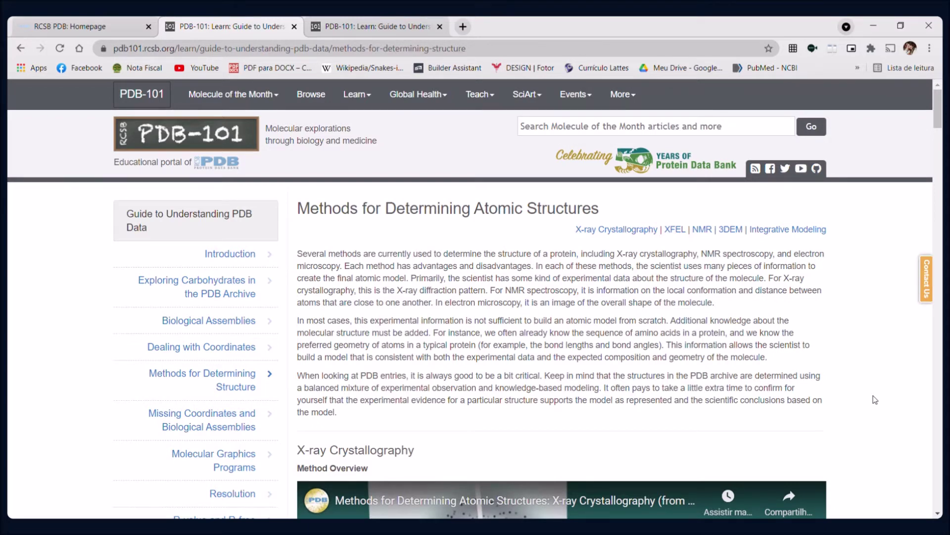
Review the X-ray crystallography, NMR spectroscopy and 3D electron microscopy sections of the atomic structure methods chapter.
scroll(874, 400, "down", 1)
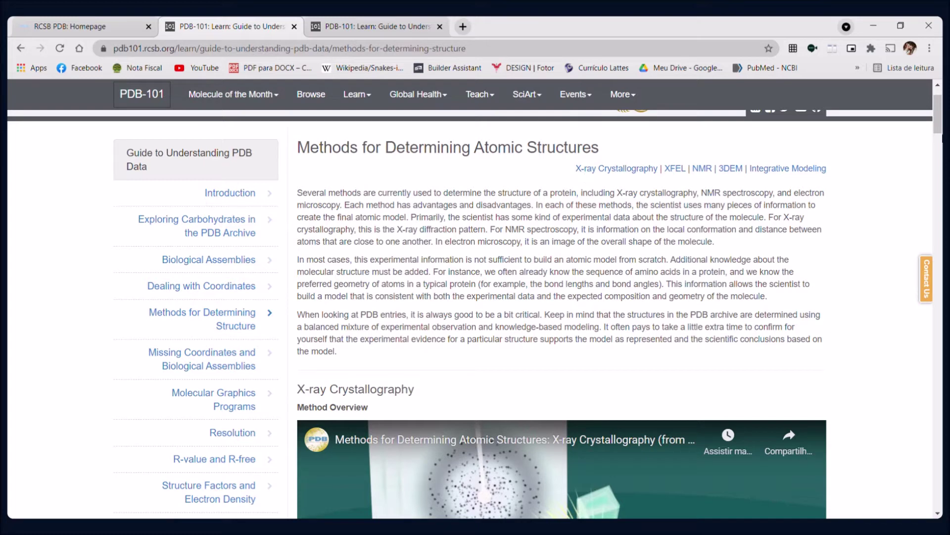
left_click_drag(940, 124, 941, 147)
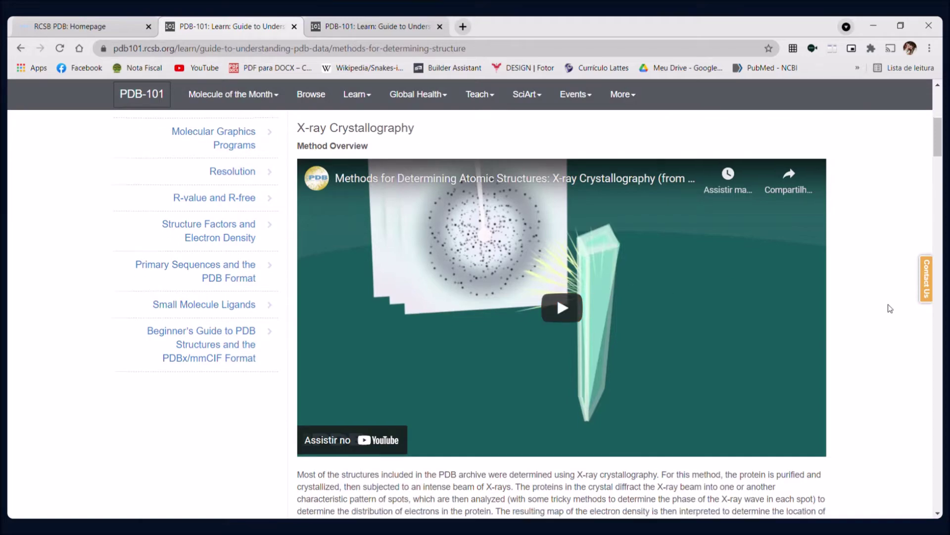
scroll(890, 308, "down", 8)
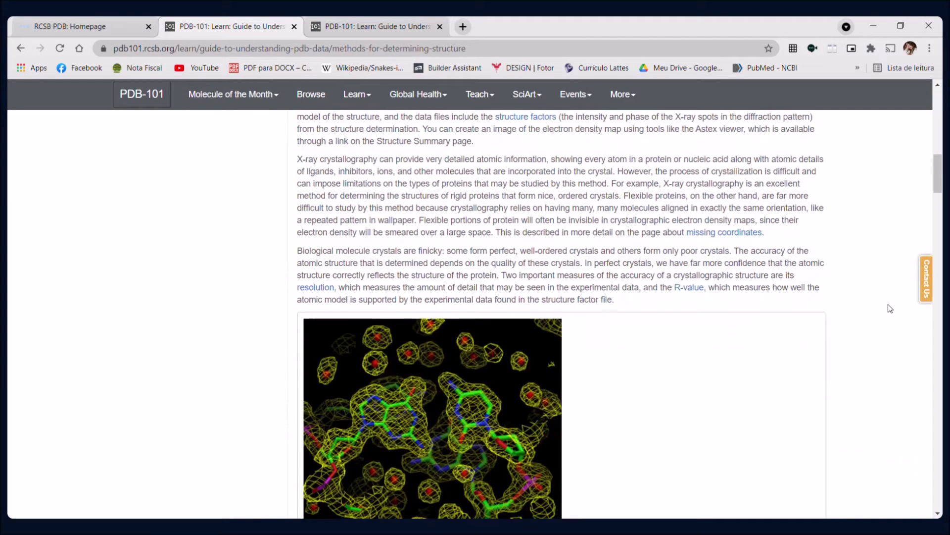
scroll(888, 304, "down", 1)
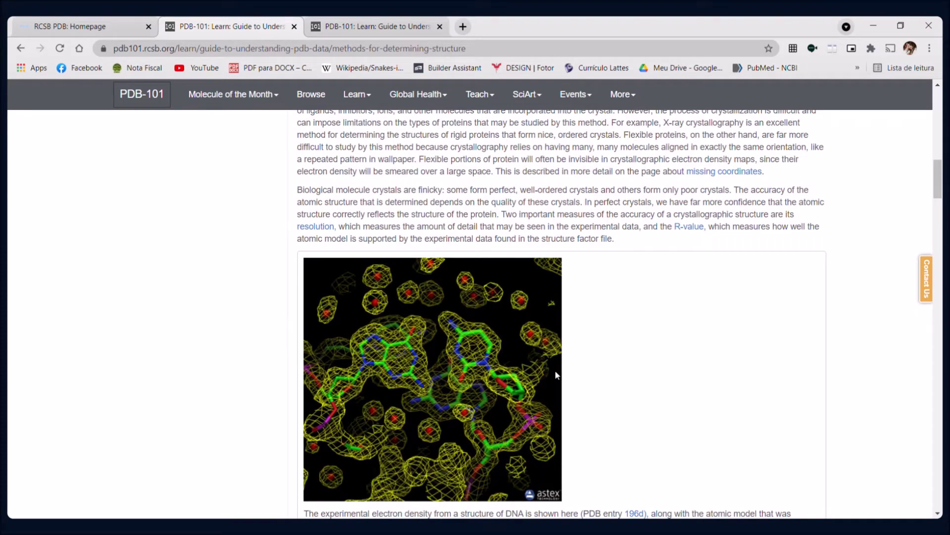
scroll(555, 369, "down", 1)
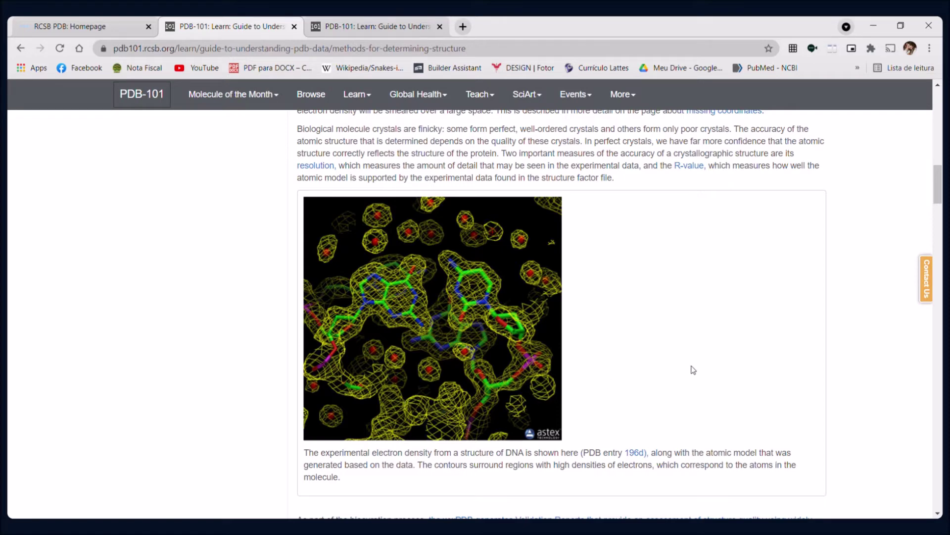
scroll(696, 361, "down", 6)
scroll(696, 361, "down", 15)
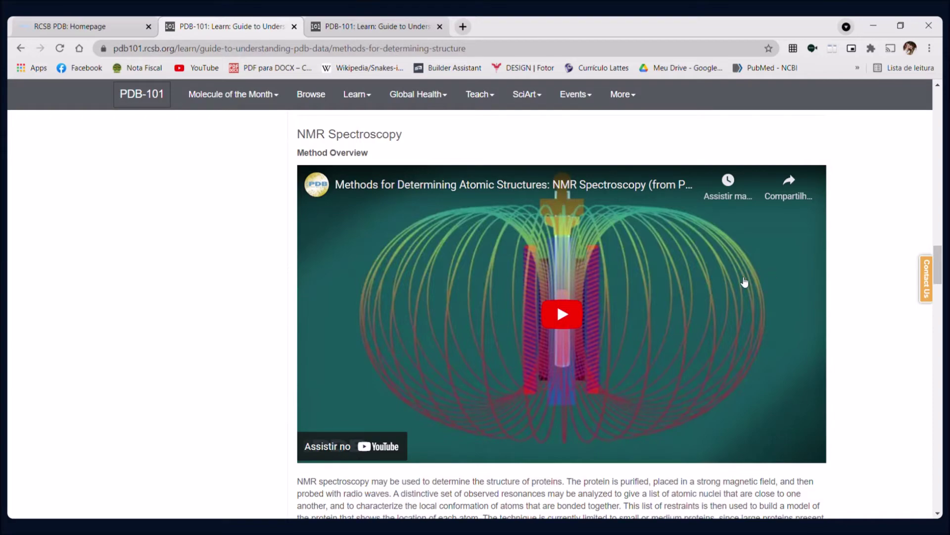
scroll(716, 318, "down", 4)
scroll(715, 318, "down", 13)
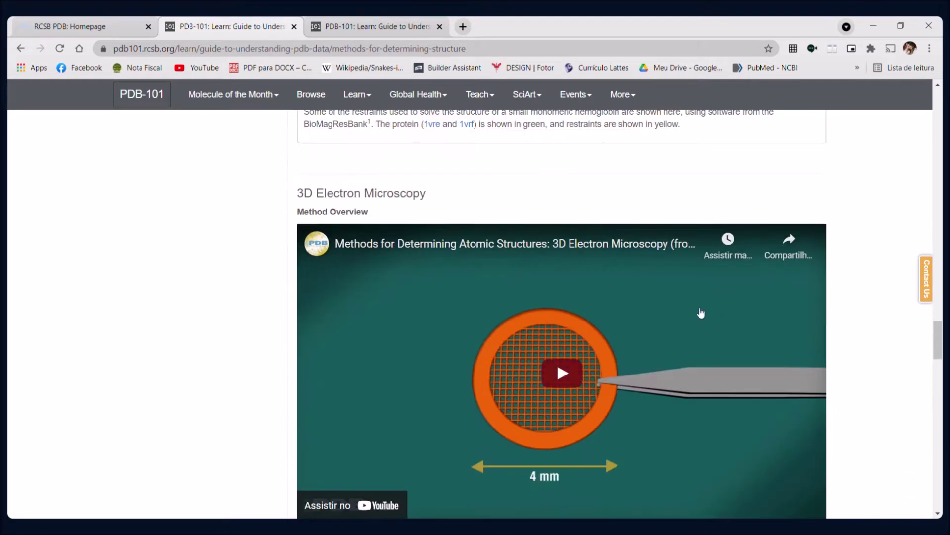
scroll(688, 215, "down", 7)
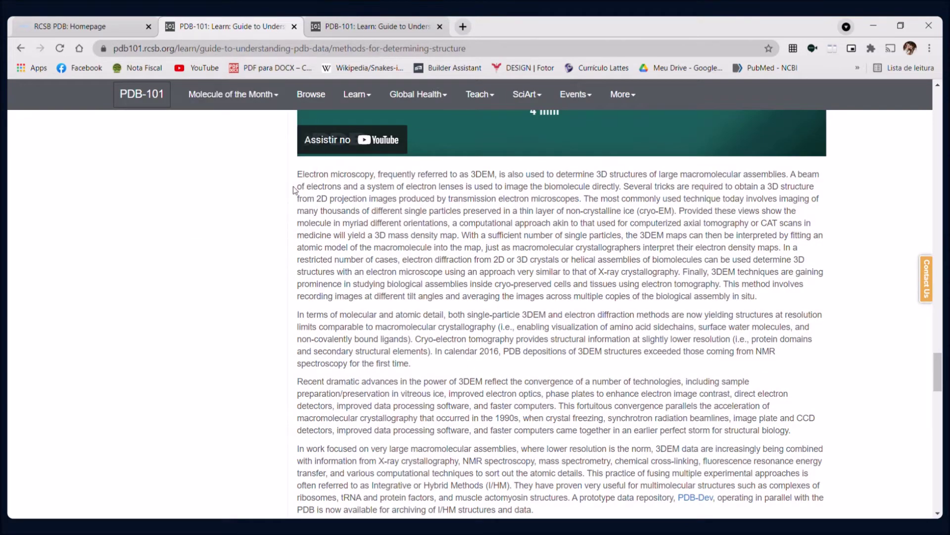
left_click_drag(938, 368, 916, 90)
Close both PDB-101 guide pages and return to the RCSB PDB homepage.
left_click(294, 27)
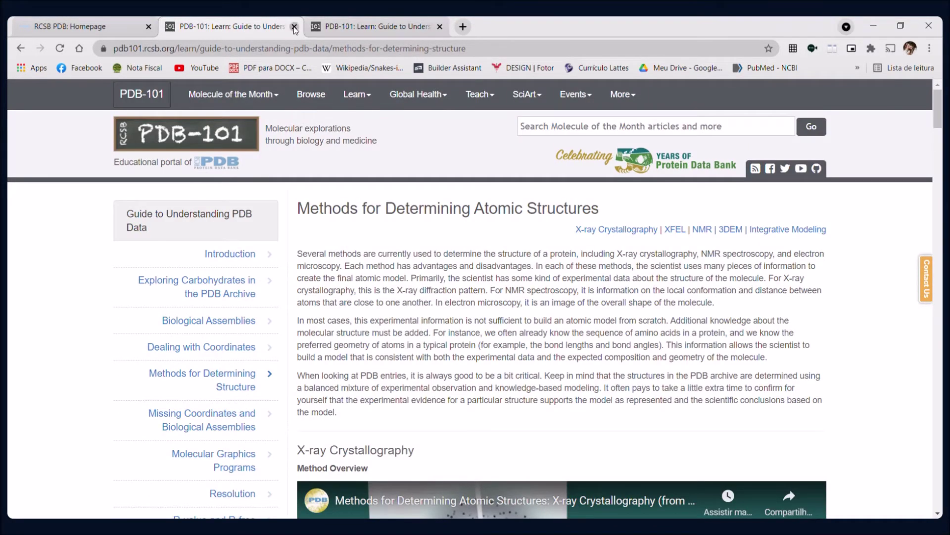
left_click(294, 26)
left_click(294, 26)
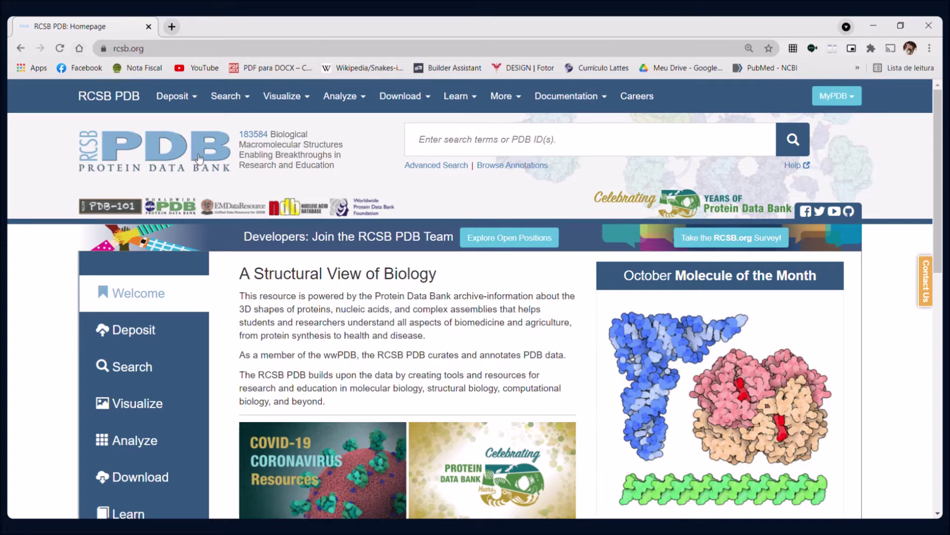
Search the Protein Data Bank for "Human polymerase delta".
left_click(477, 140)
type("Human p")
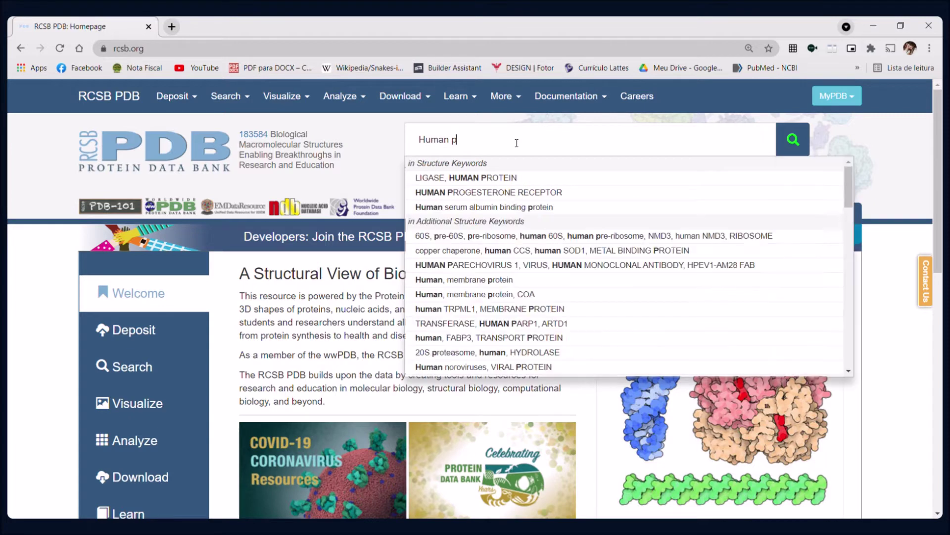
type("olymer")
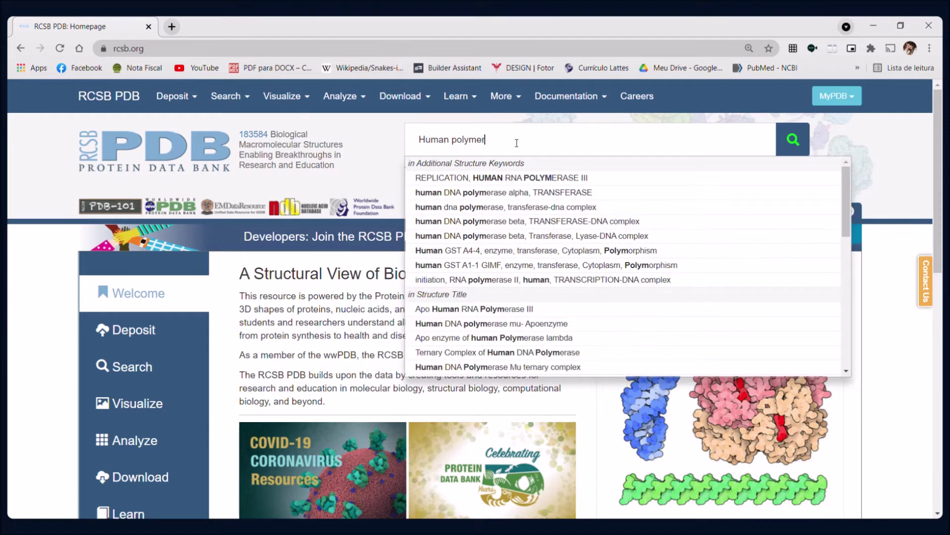
type("ase delta")
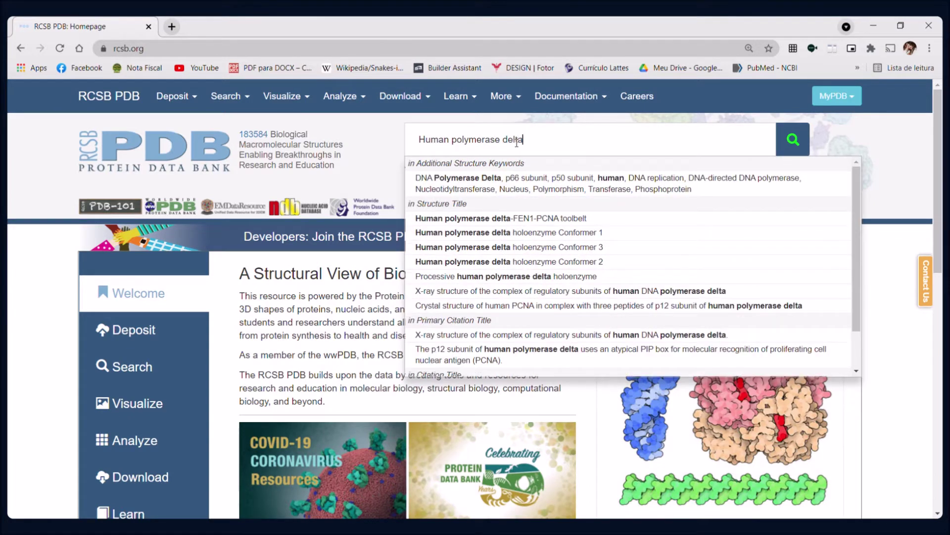
key("Return")
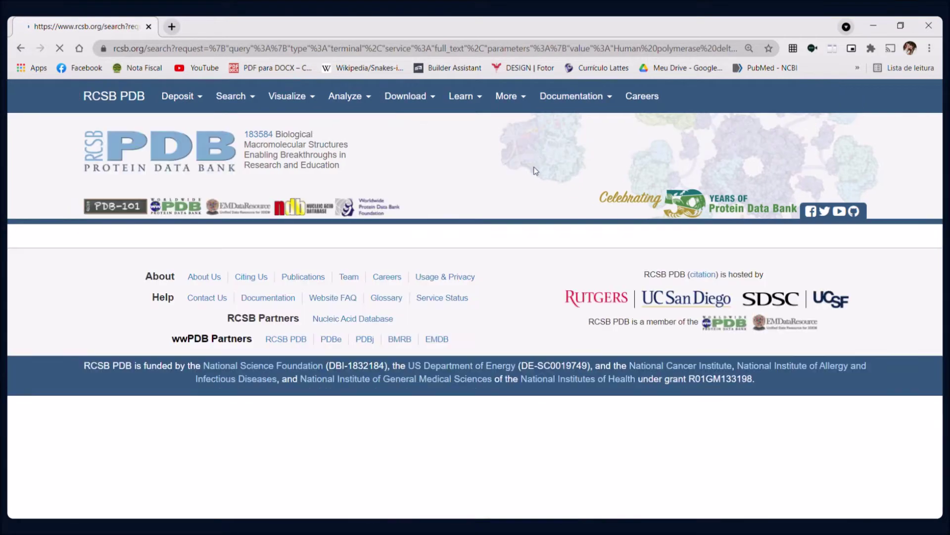
Examine the structure search results, comparing each entry's title, experimental method, resolution, organisms and macromolecules.
scroll(696, 221, "down", 5)
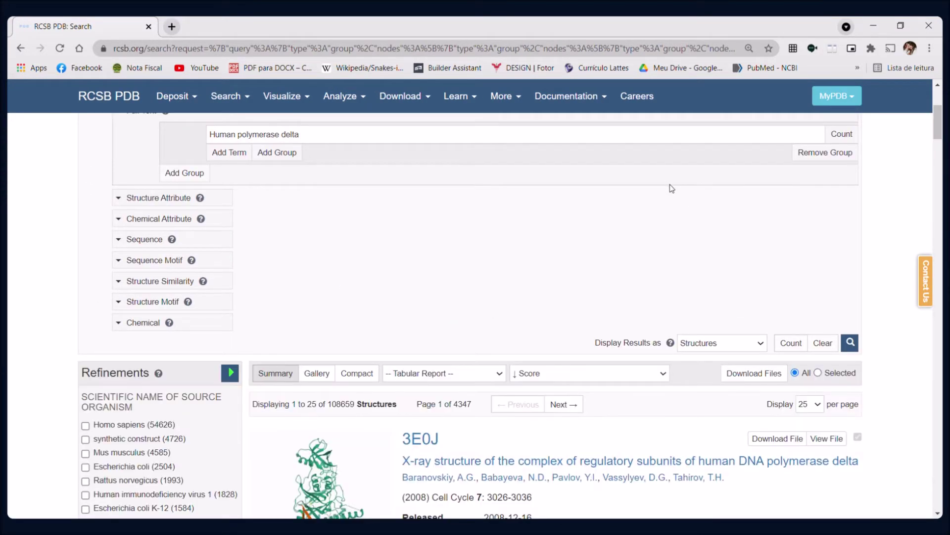
scroll(671, 188, "down", 3)
scroll(671, 188, "down", 5)
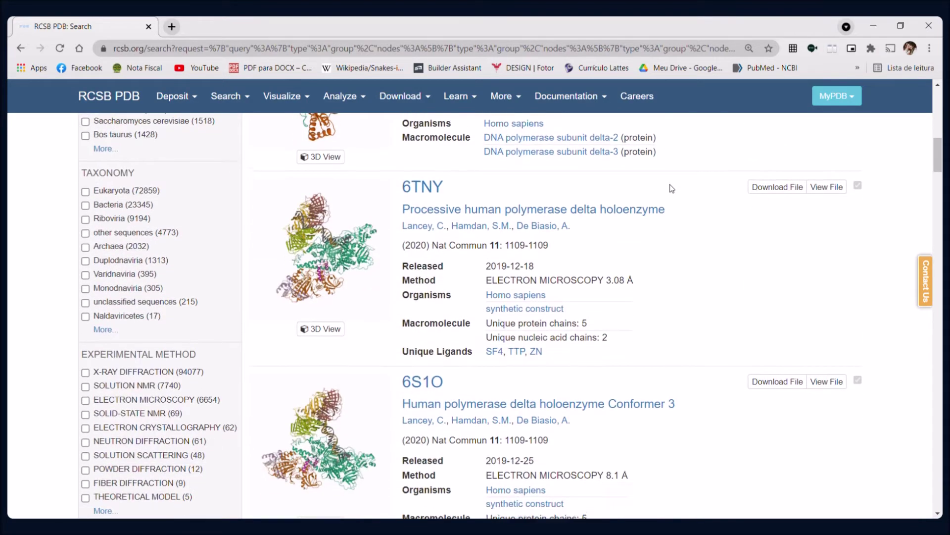
scroll(671, 189, "down", 7)
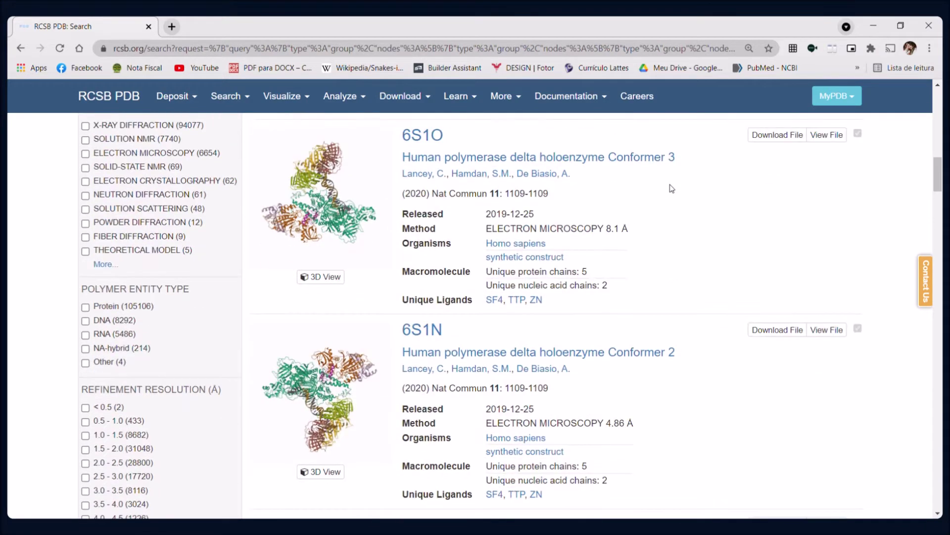
scroll(672, 189, "down", 5)
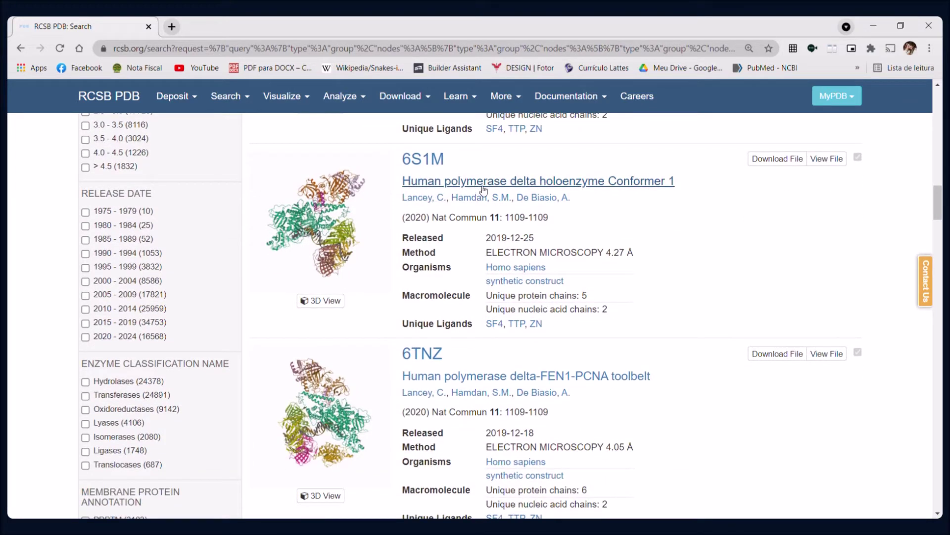
scroll(684, 270, "down", 8)
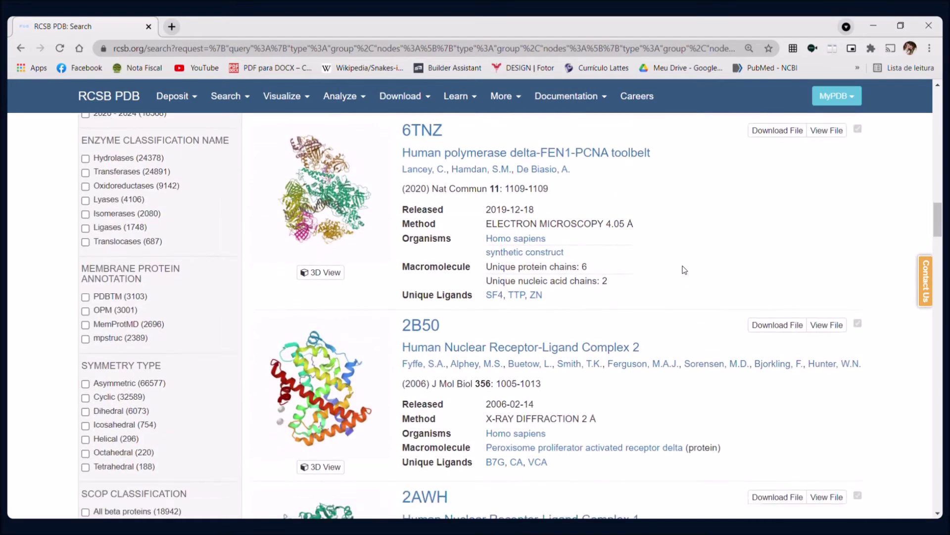
scroll(684, 269, "down", 2)
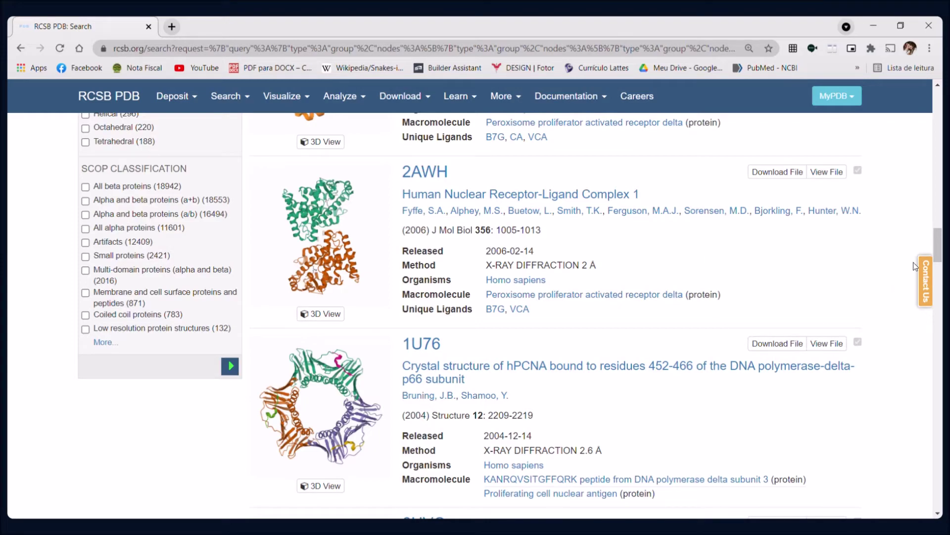
scroll(889, 276, "up", 20)
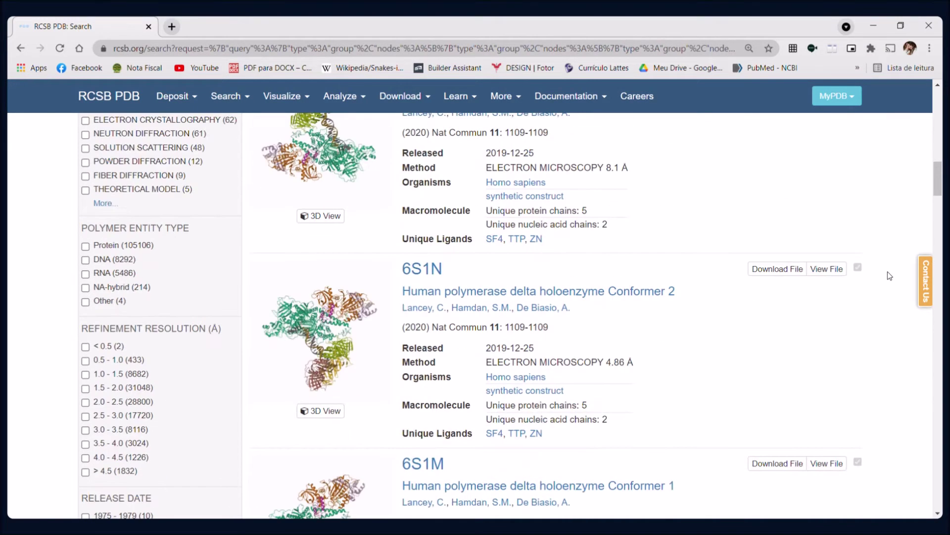
scroll(890, 276, "up", 6)
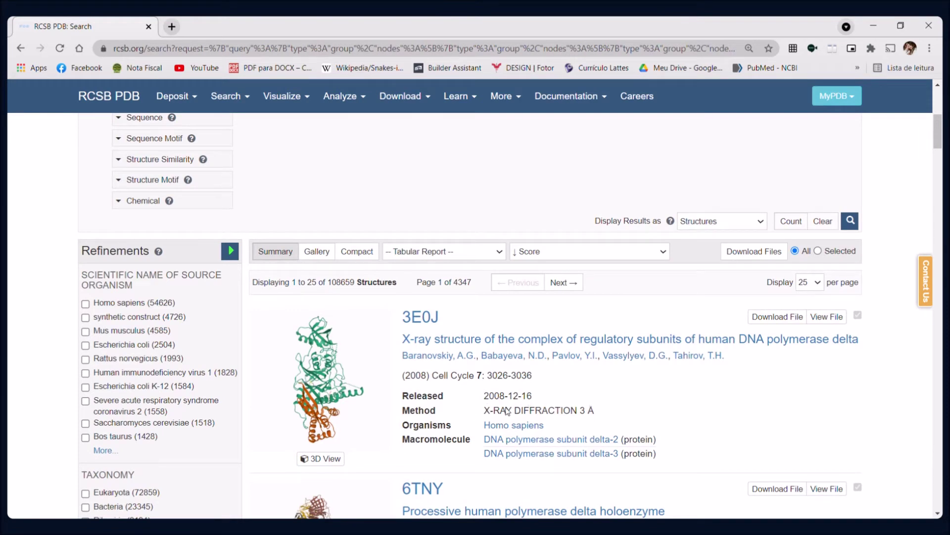
scroll(607, 400, "down", 3)
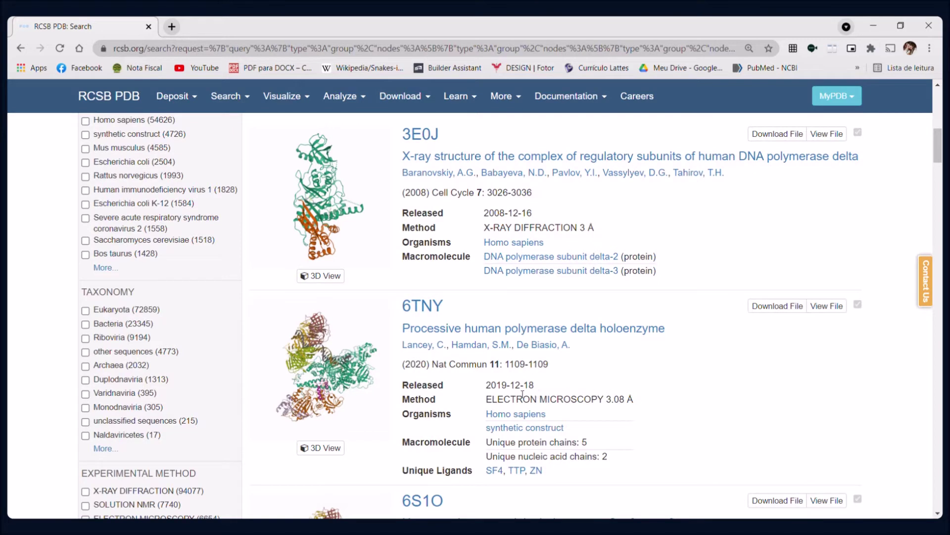
scroll(696, 401, "down", 2)
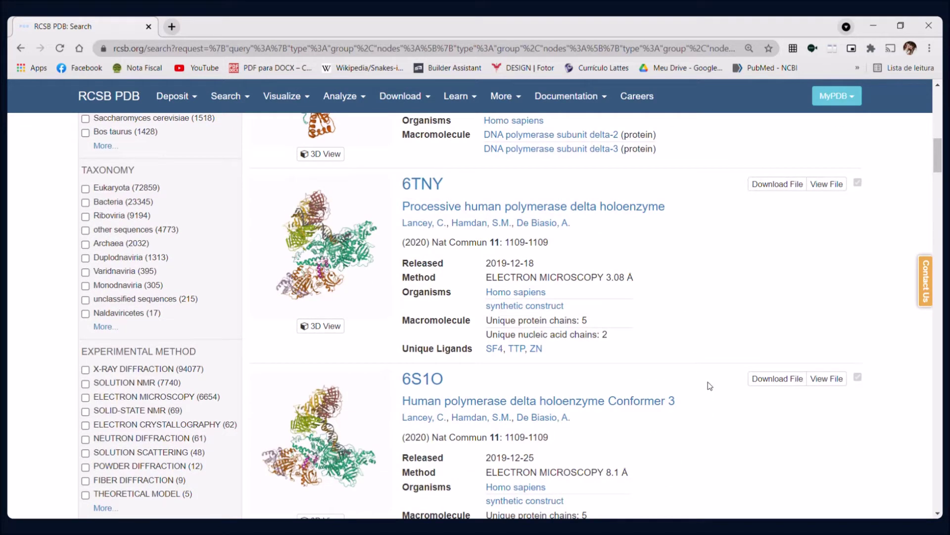
scroll(710, 386, "down", 1)
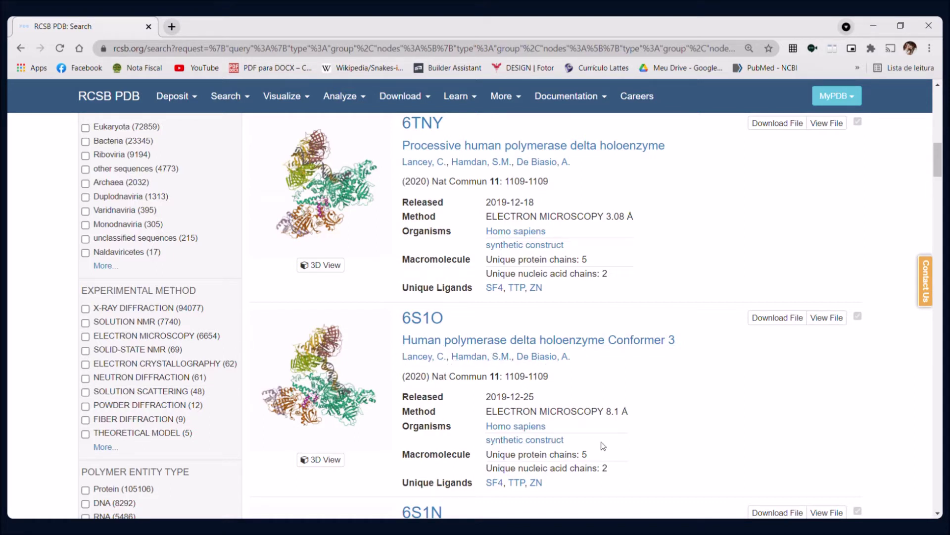
Open the 6S1O entry, Human polymerase delta holoenzyme Conformer 3, from the search results.
scroll(678, 426, "down", 2)
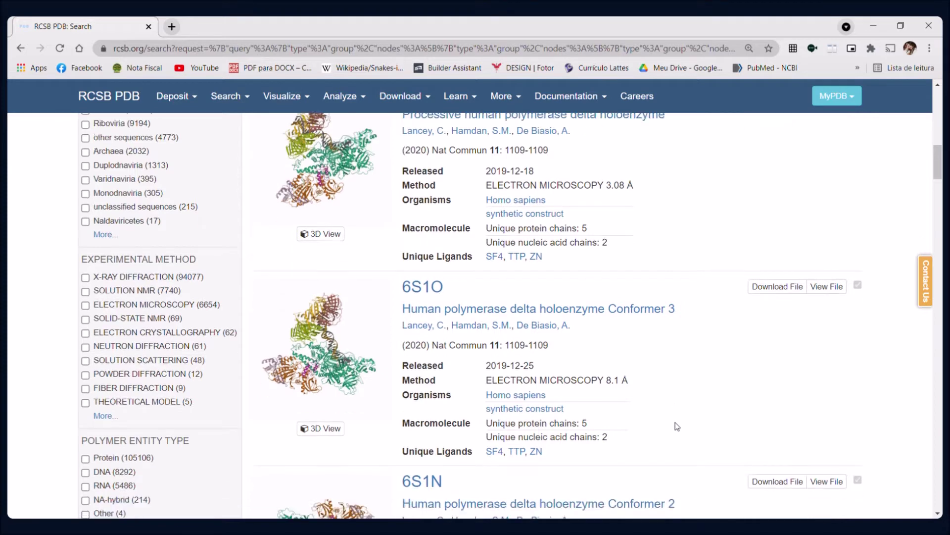
scroll(678, 426, "down", 1)
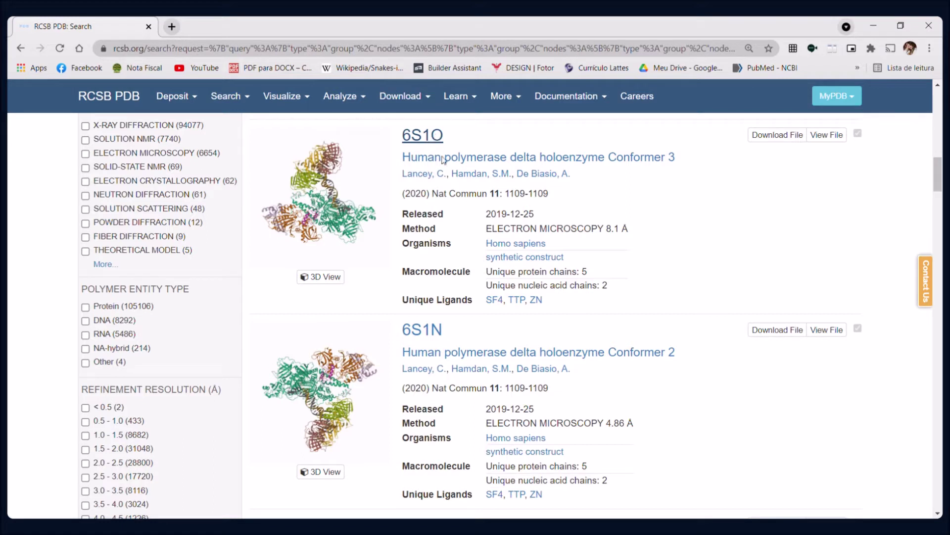
left_click(430, 138)
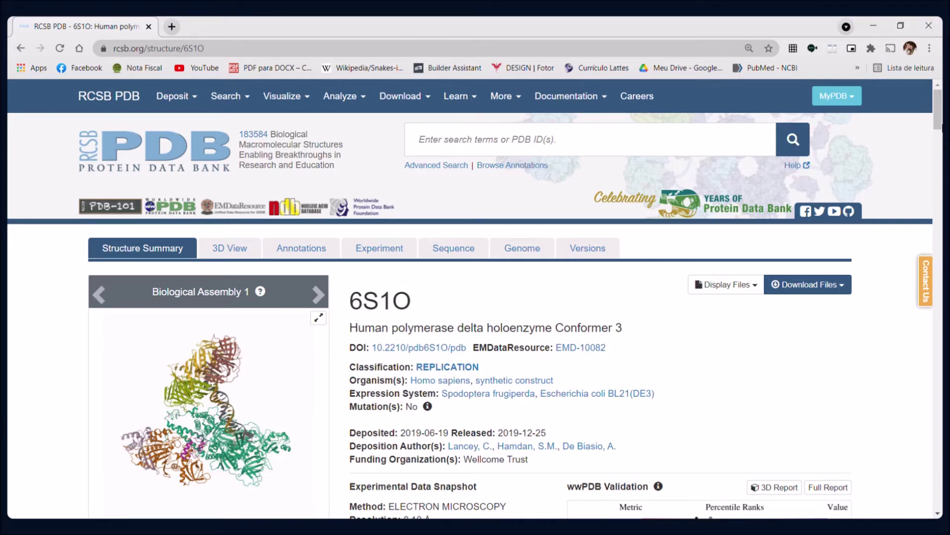
Review the 6S1O structure summary, including organisms, experimental method, resolution, validation, macromolecule content and literature abstract.
left_click_drag(940, 124, 940, 127)
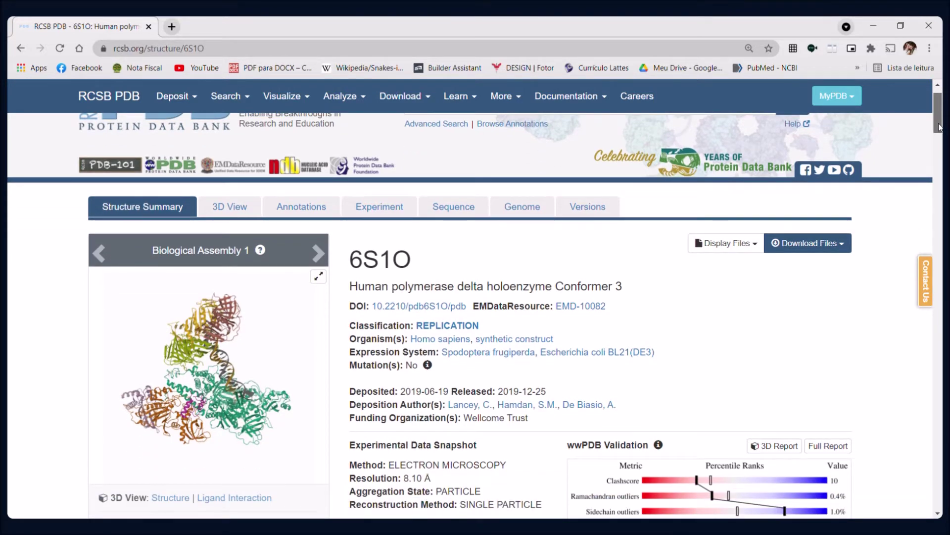
left_click_drag(940, 127, 940, 129)
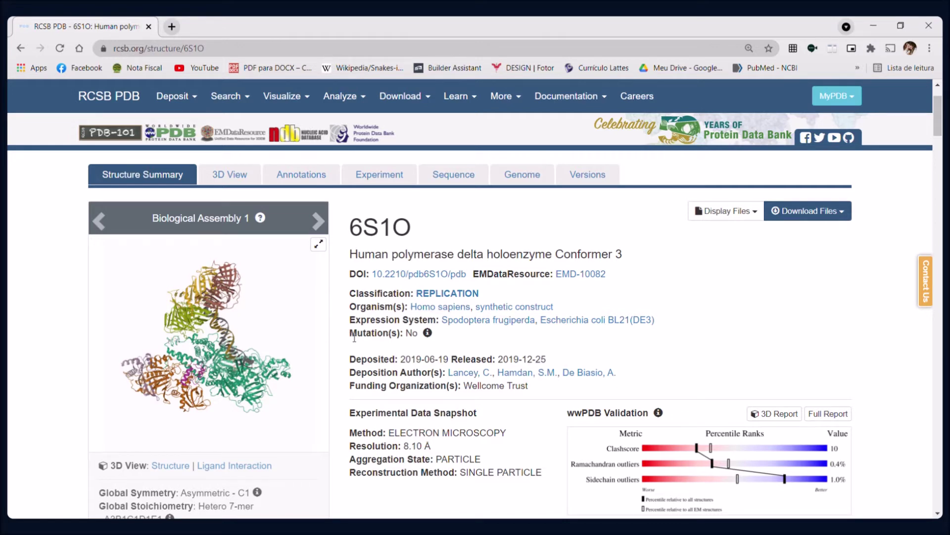
scroll(399, 360, "down", 2)
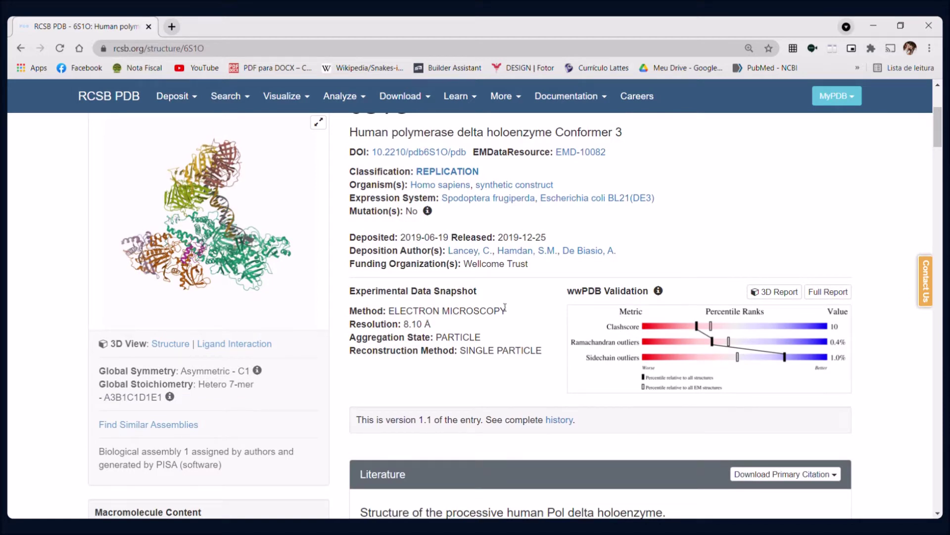
scroll(410, 389, "down", 3)
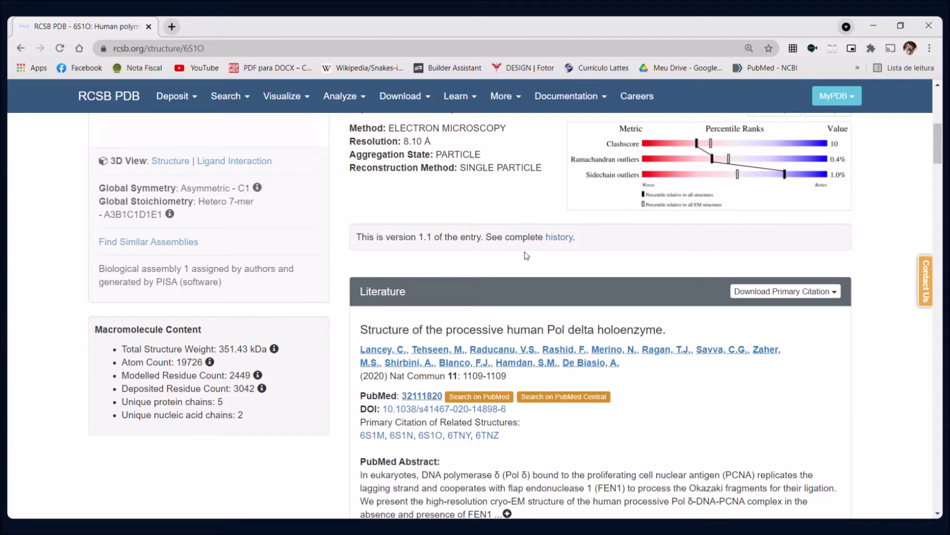
scroll(792, 413, "down", 1)
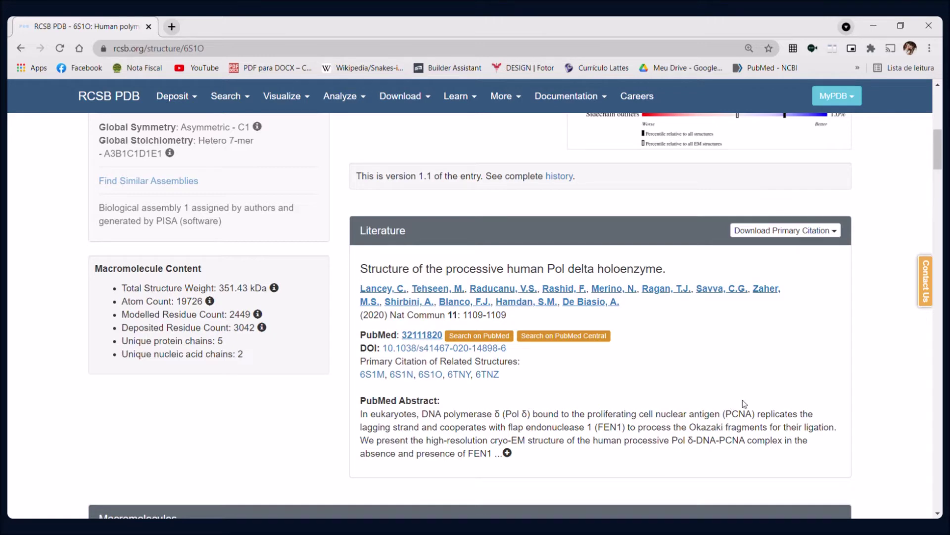
scroll(744, 404, "up", 8)
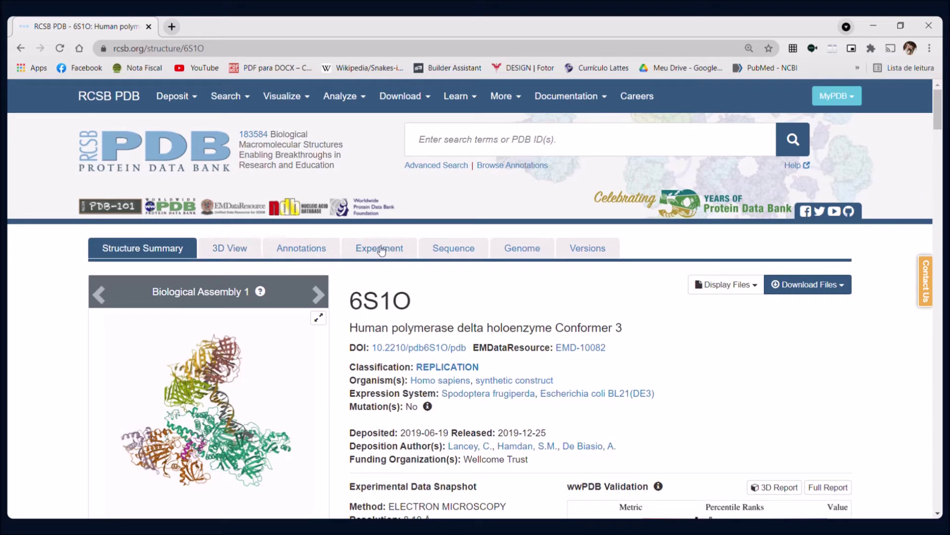
Inspect the genome coordinates and the sequence feature annotations of entry 6S1O.
left_click(515, 250)
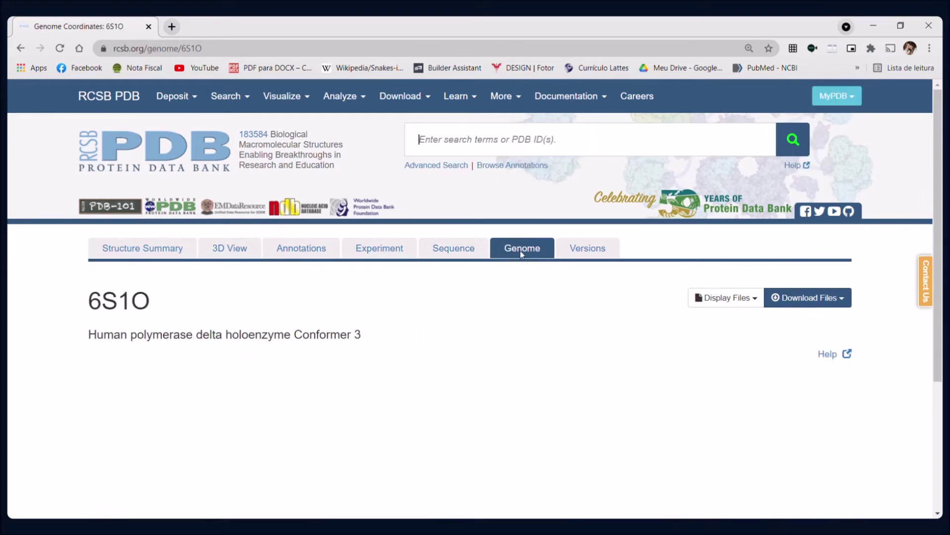
scroll(548, 321, "down", 1)
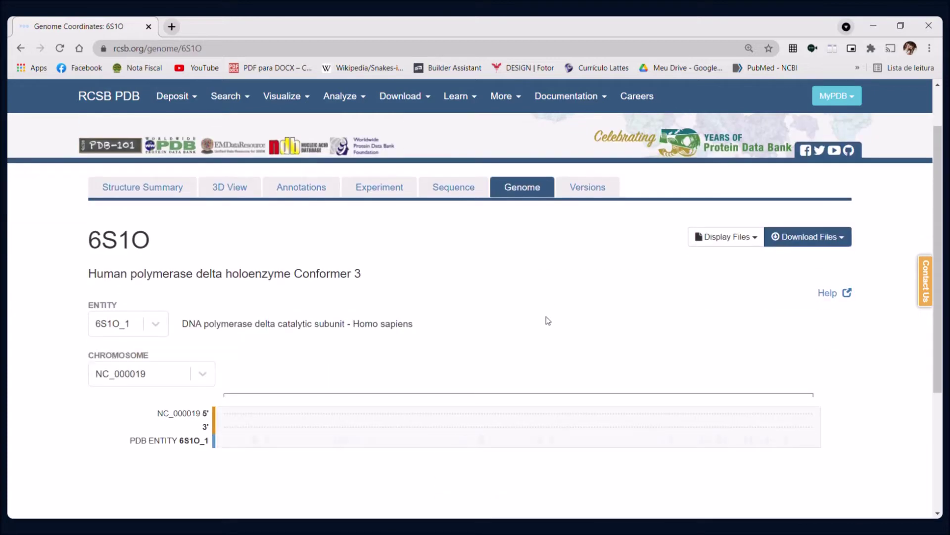
scroll(547, 321, "down", 1)
left_click(467, 131)
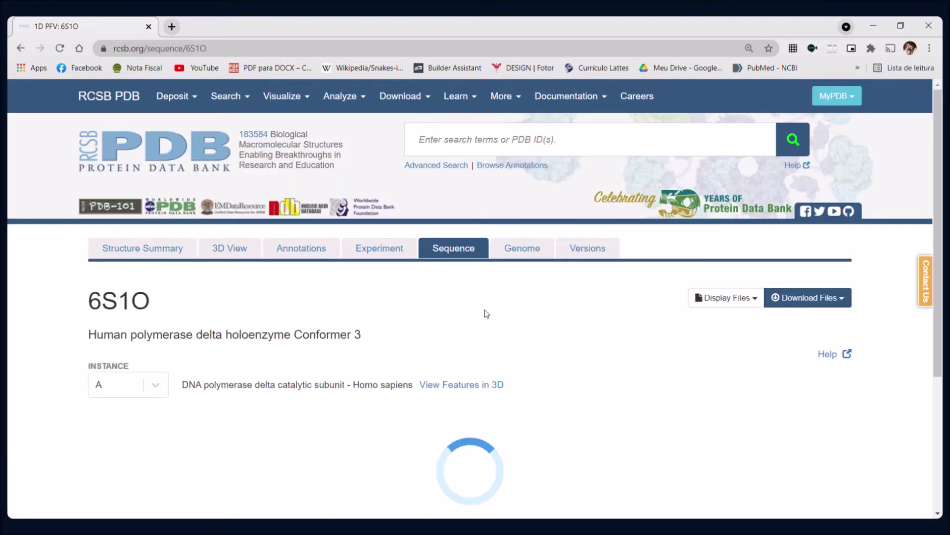
scroll(485, 310, "down", 2)
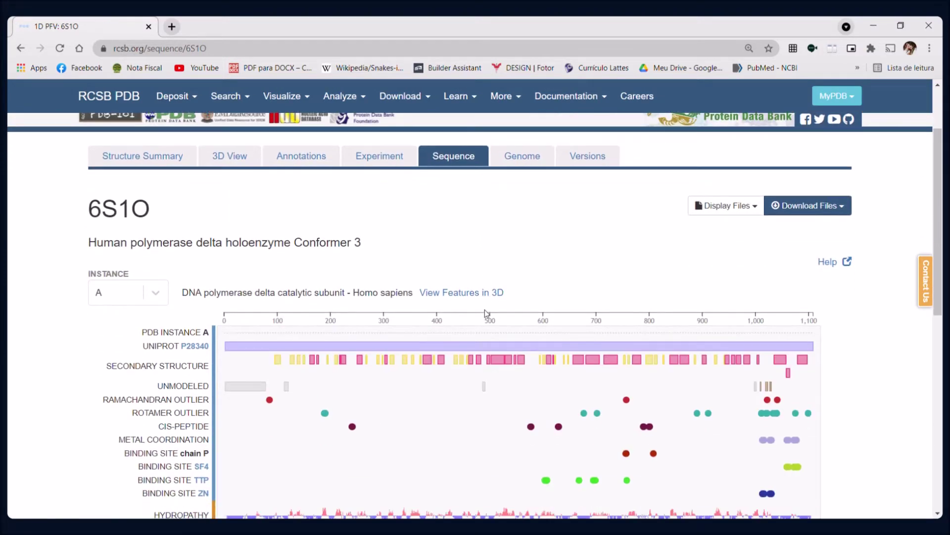
Open the 3D view of 6S1O and rotate the model to examine the protein chains and DNA from several angles.
left_click(238, 127)
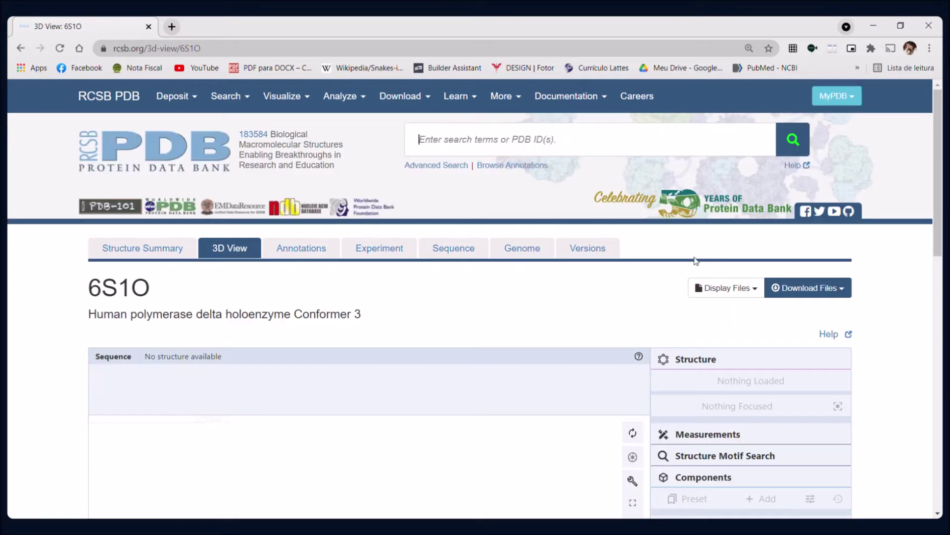
left_click_drag(940, 212, 941, 324)
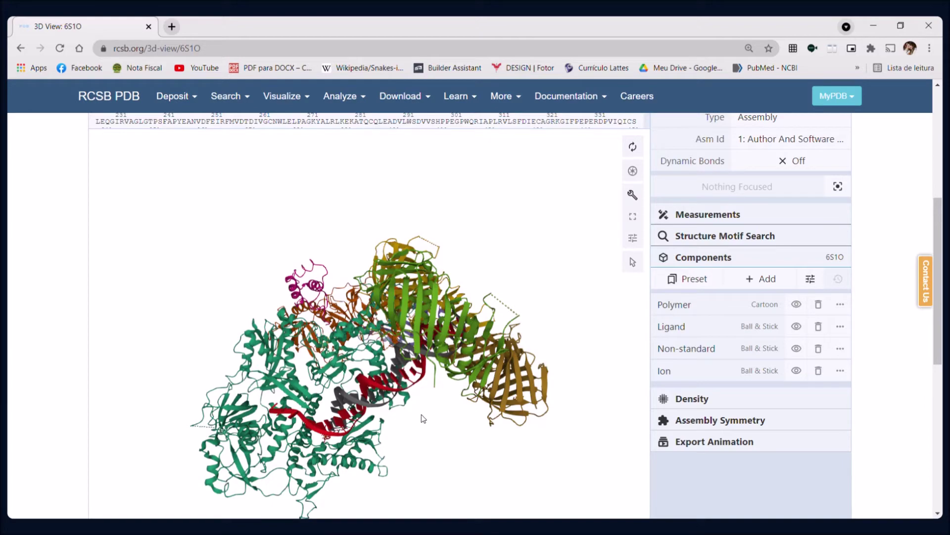
left_click_drag(416, 415, 354, 336)
left_click_drag(494, 331, 473, 373)
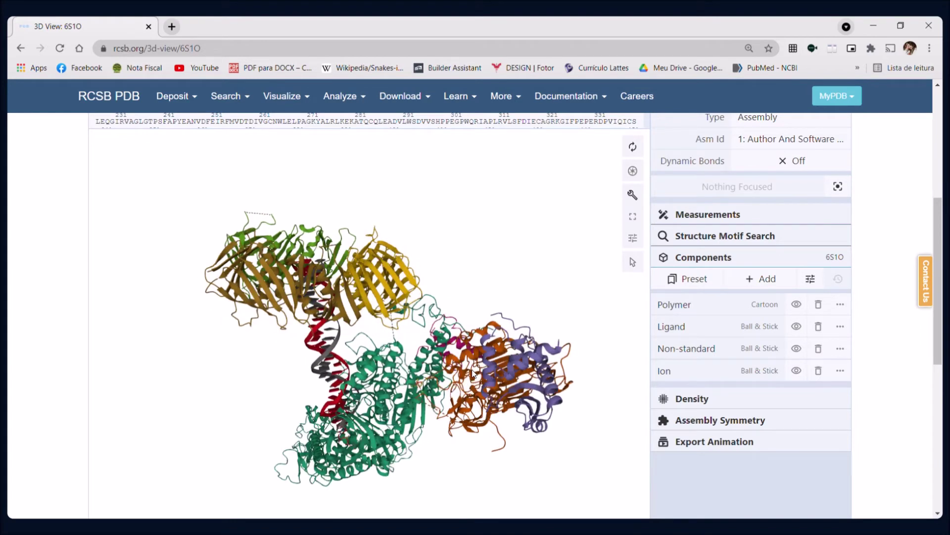
left_click_drag(523, 395, 522, 385)
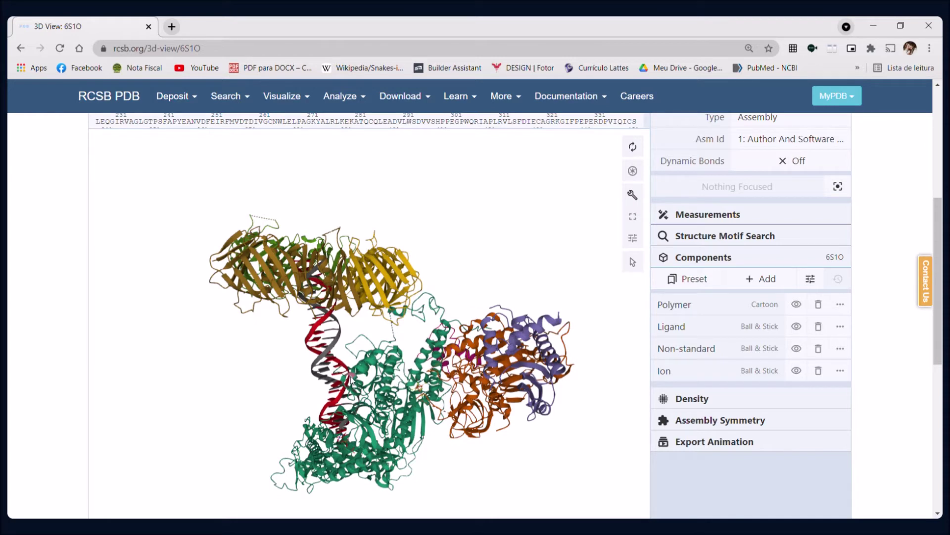
Download the 6S1O structure file in uncompressed PDB format.
left_click_drag(942, 260, 942, 140)
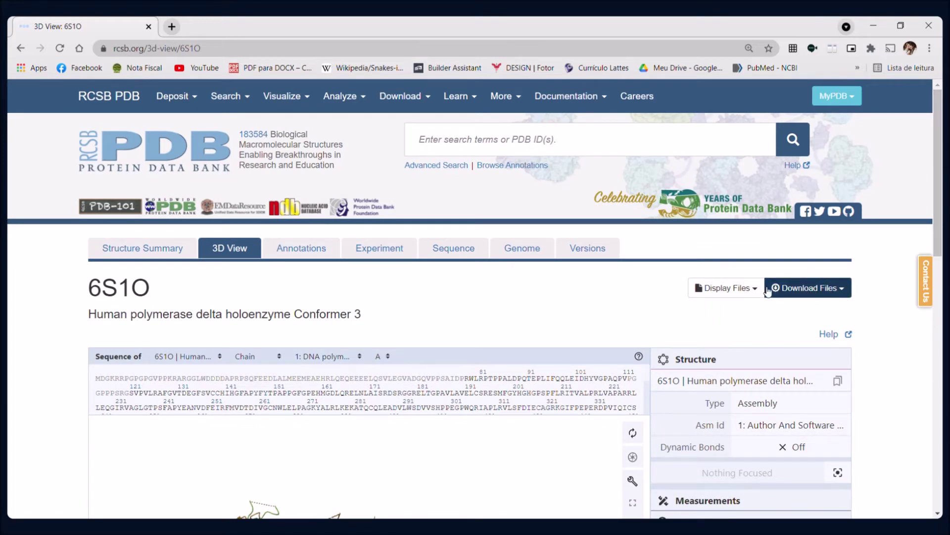
left_click(844, 291)
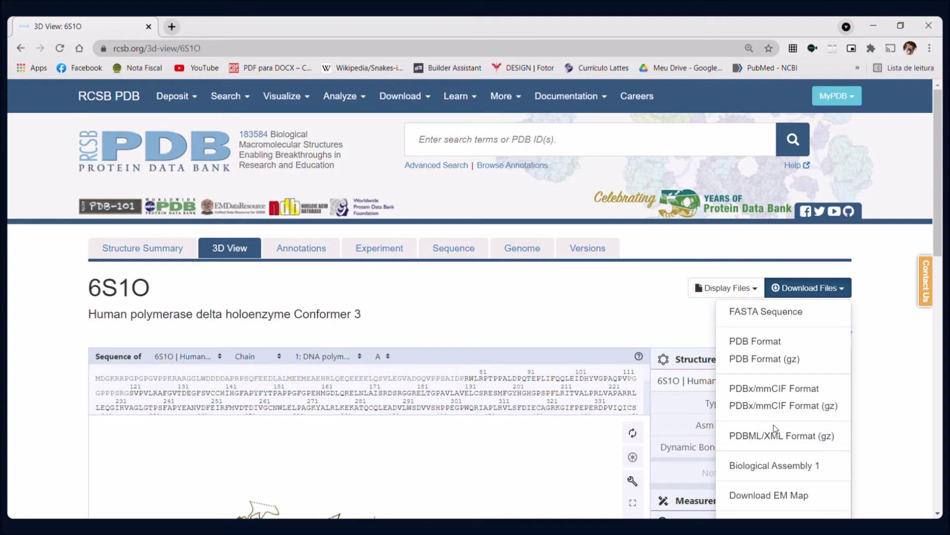
scroll(775, 429, "down", 1)
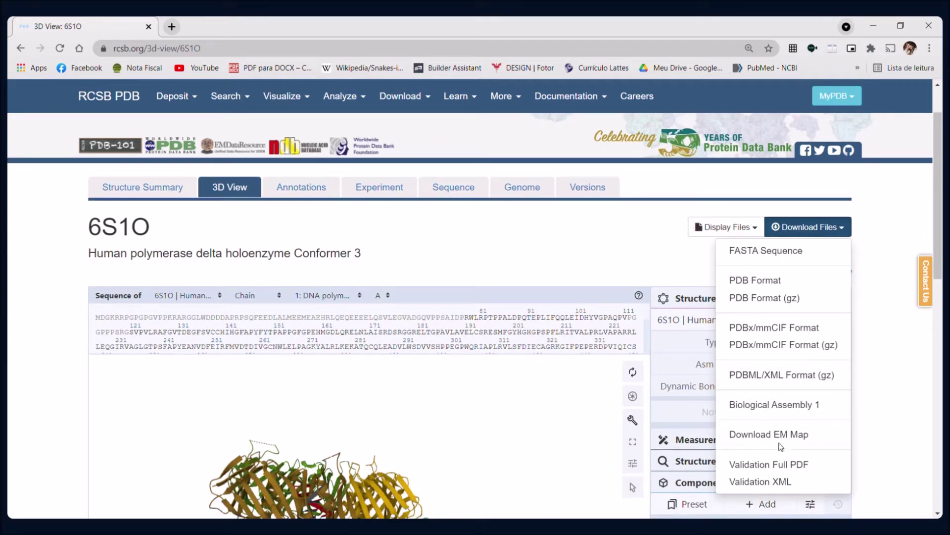
left_click(768, 282)
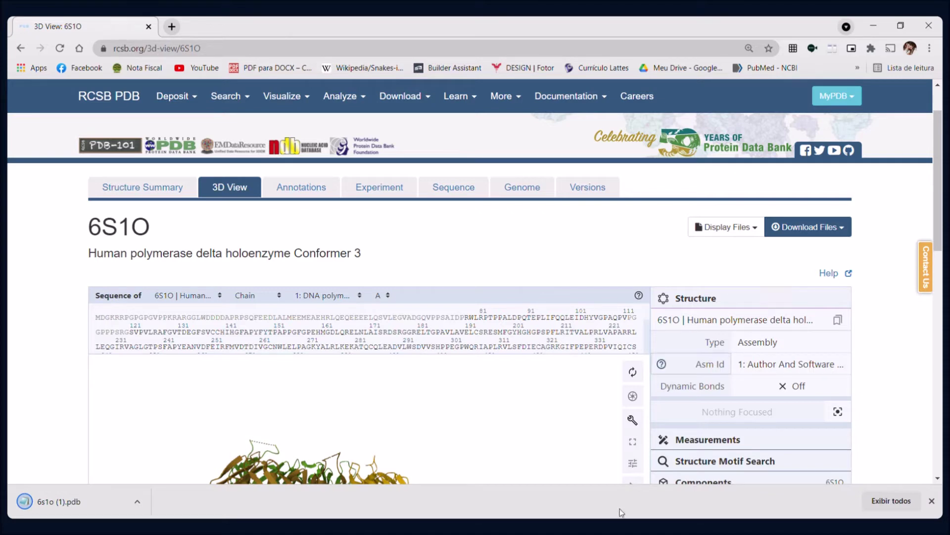
Switch to the 6s1o file in Notepad and read through its header, source, remark and secondary structure records to the first ATOM lines.
left_click(535, 527)
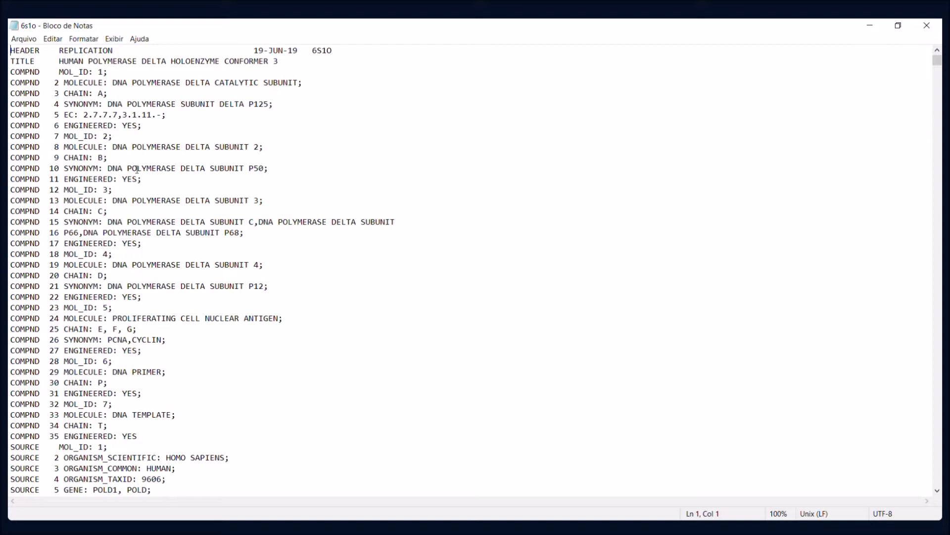
scroll(144, 200, "down", 20)
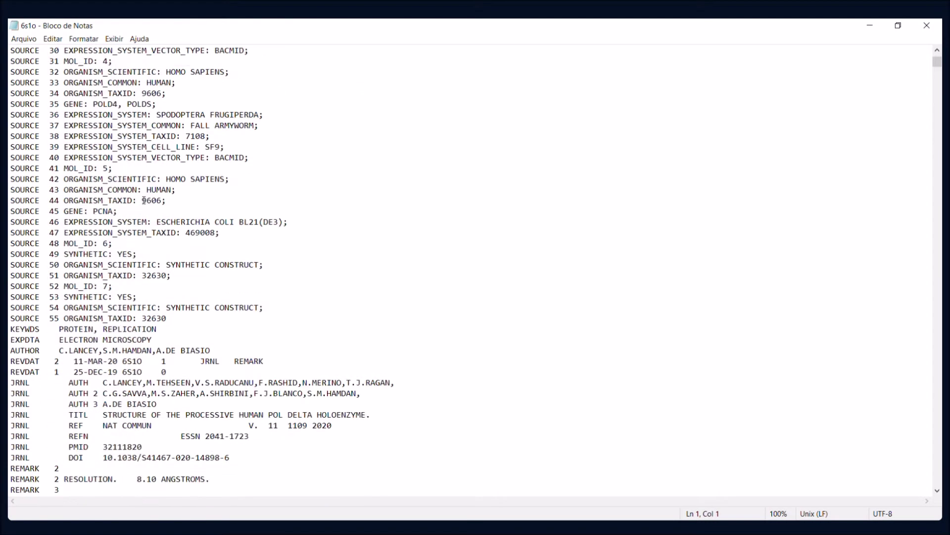
scroll(144, 200, "down", 6)
scroll(144, 200, "down", 20)
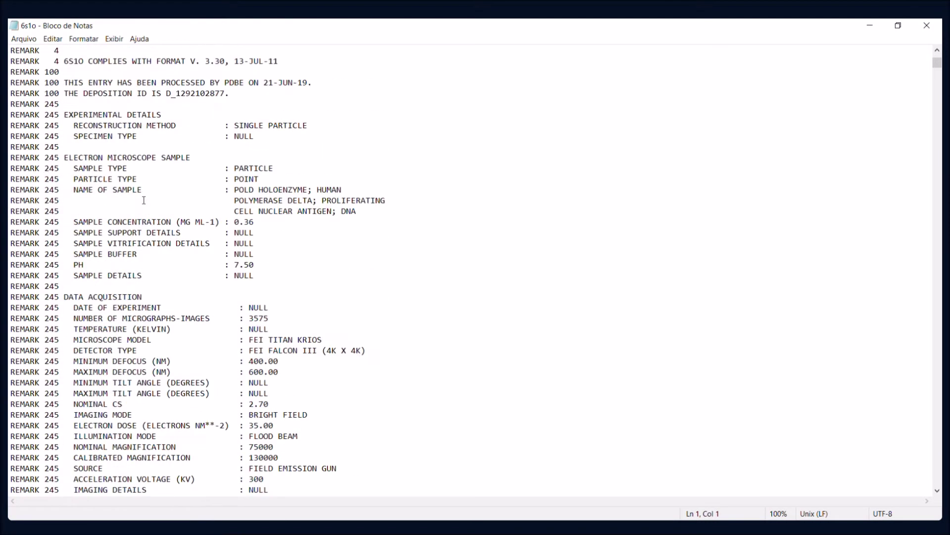
scroll(144, 200, "down", 20)
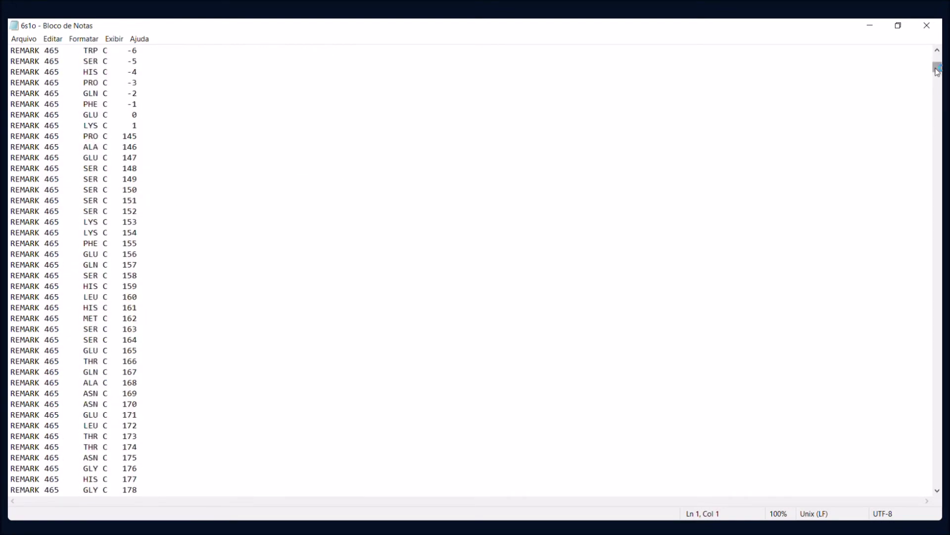
left_click_drag(937, 68, 935, 97)
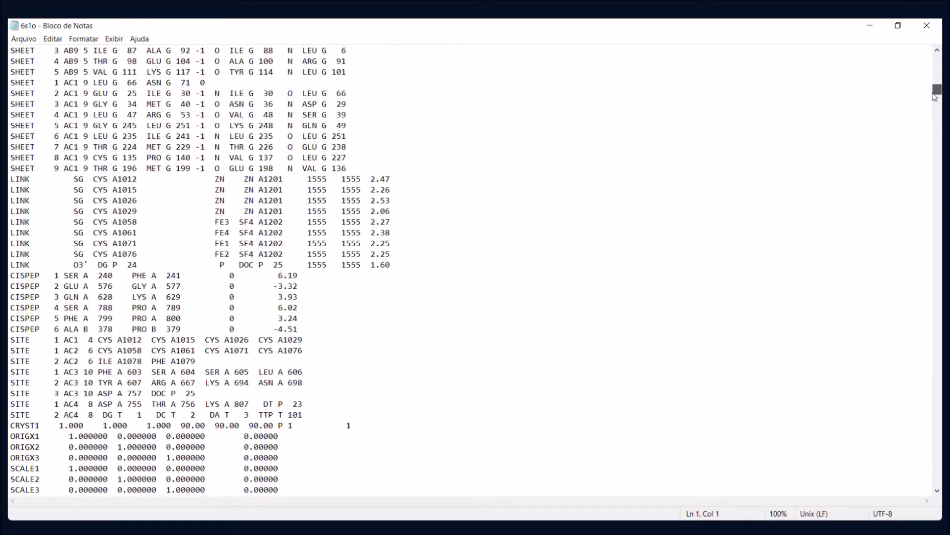
scroll(611, 292, "down", 6)
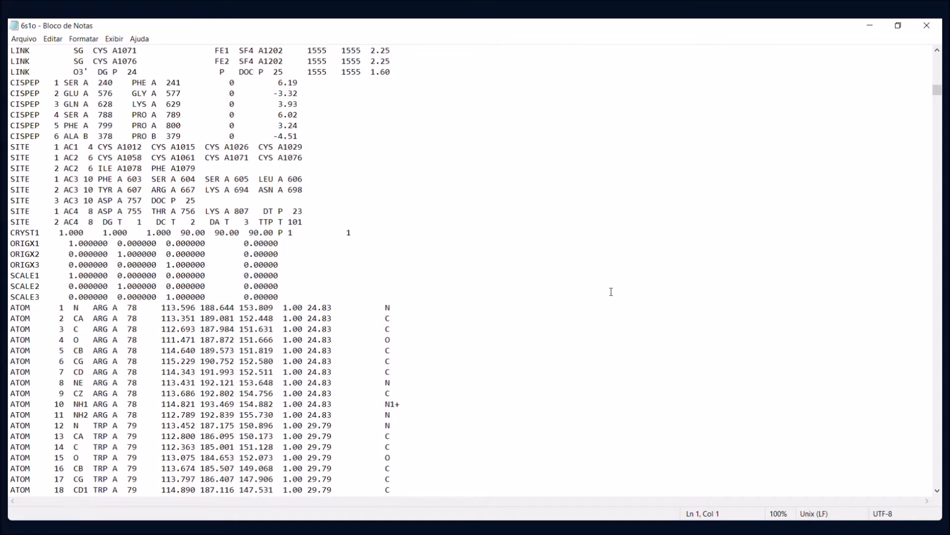
scroll(611, 292, "down", 1)
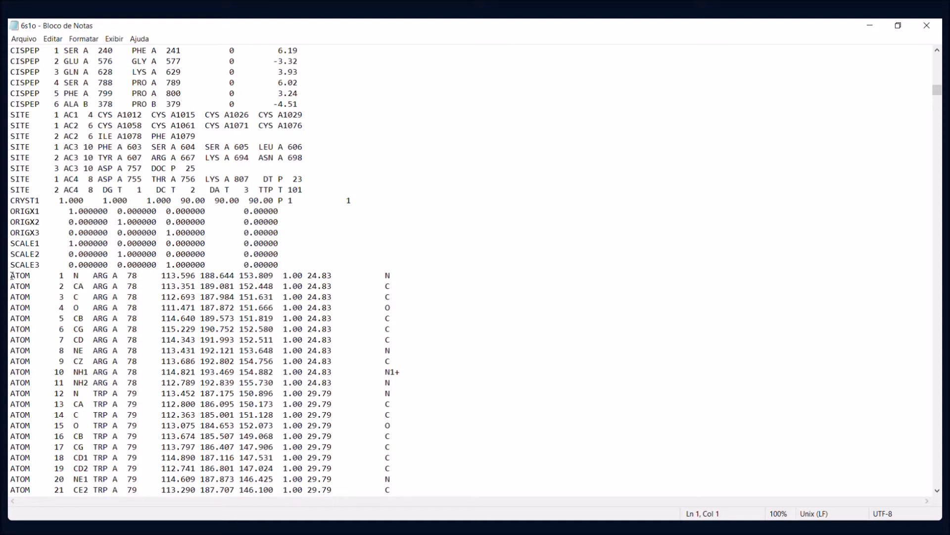
Highlight the first ATOM record's atom, residue and coordinate fields in turn, plus the start of the second record.
left_click_drag(11, 275, 79, 275)
left_click_drag(94, 276, 139, 278)
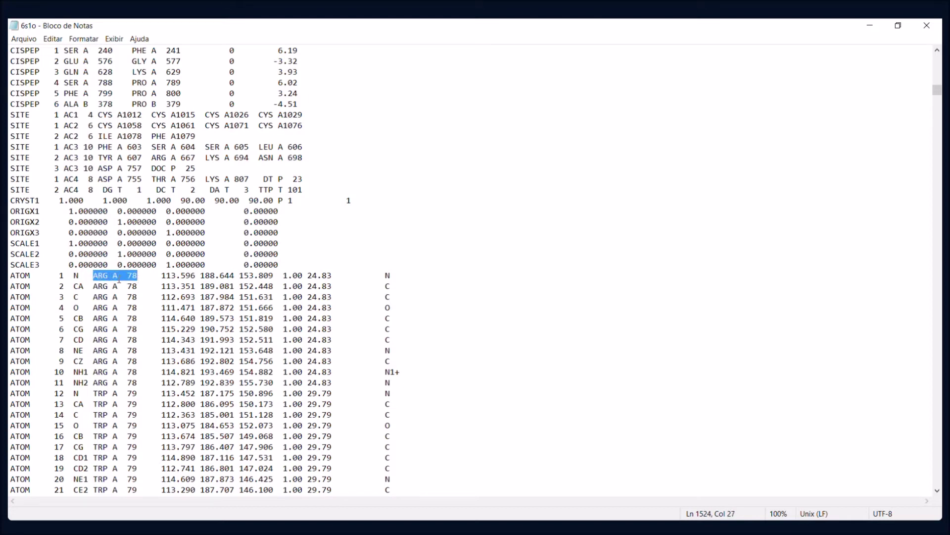
left_click_drag(161, 276, 275, 272)
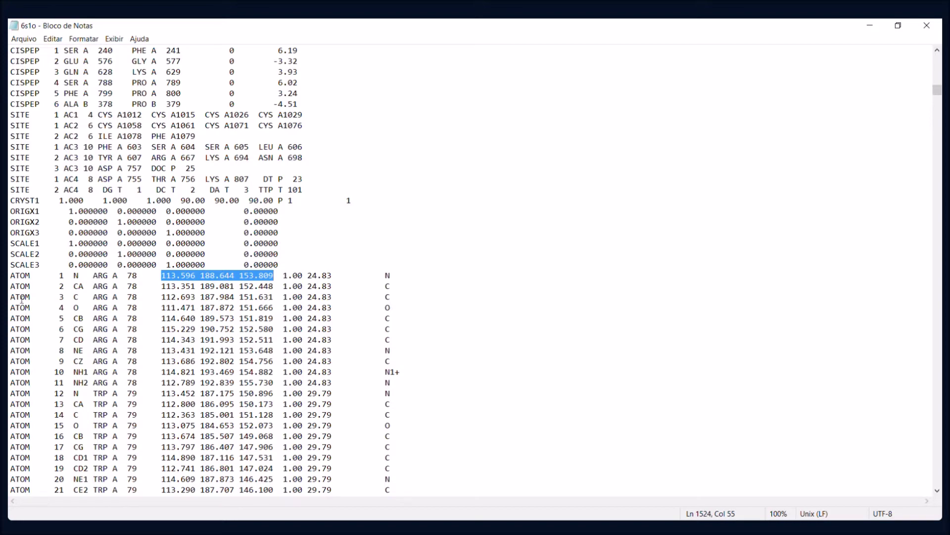
left_click_drag(10, 287, 60, 286)
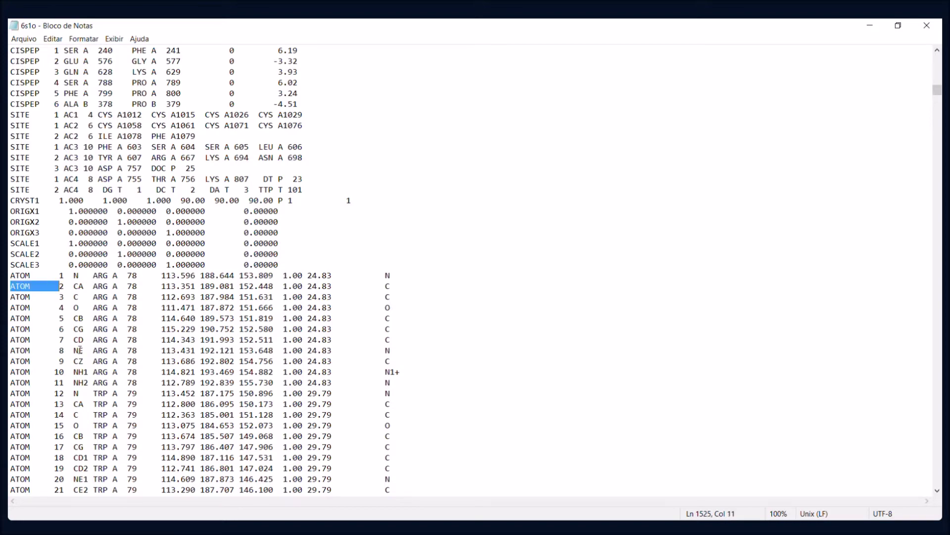
Look through the following ATOM records of chain A in the 6s1o file.
scroll(208, 355, "down", 20)
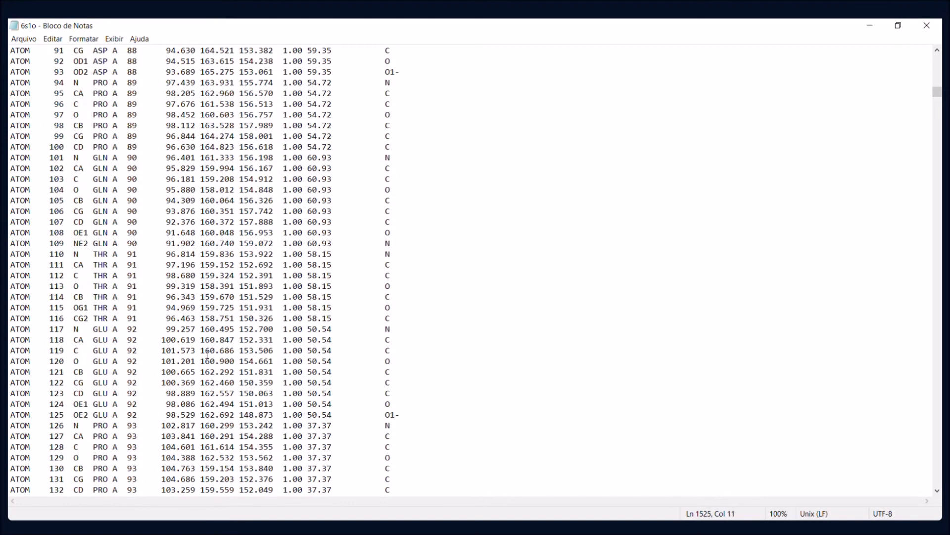
scroll(207, 355, "down", 20)
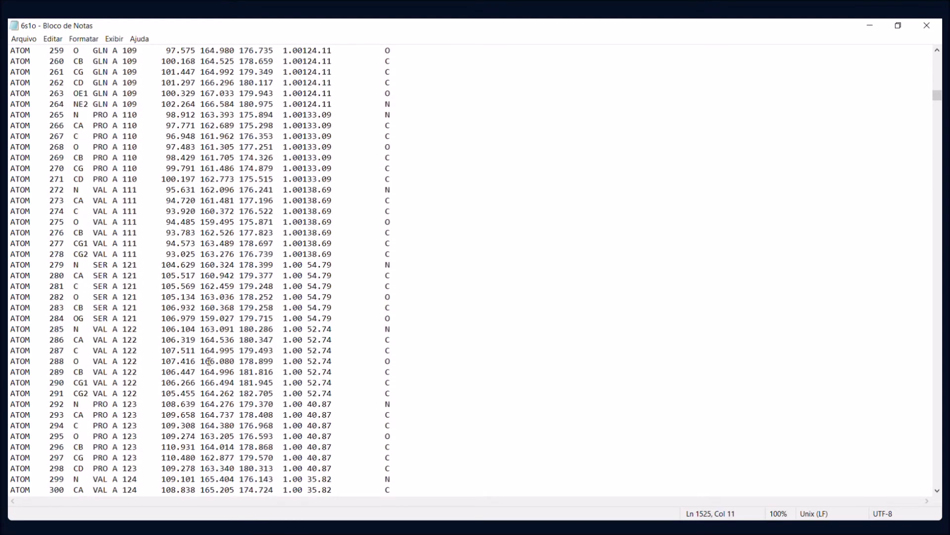
scroll(209, 363, "down", 20)
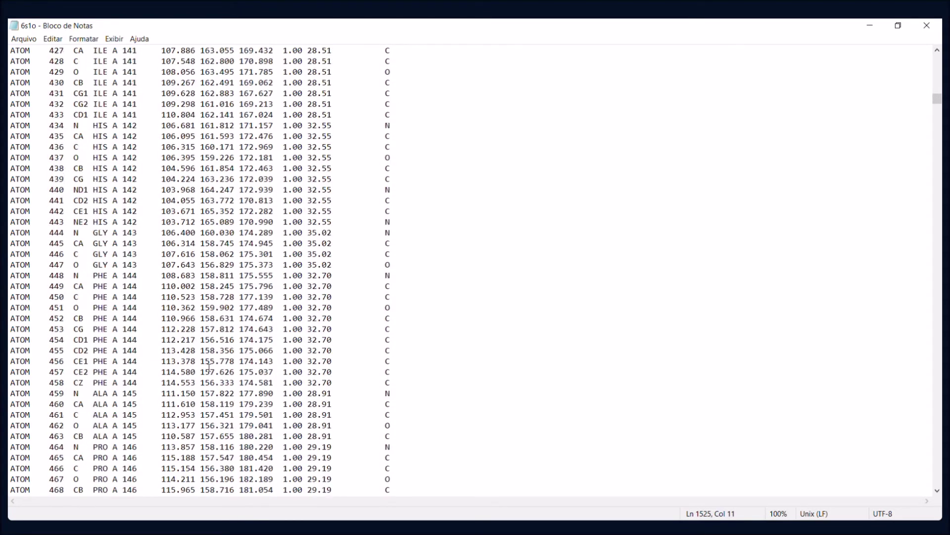
scroll(209, 366, "down", 20)
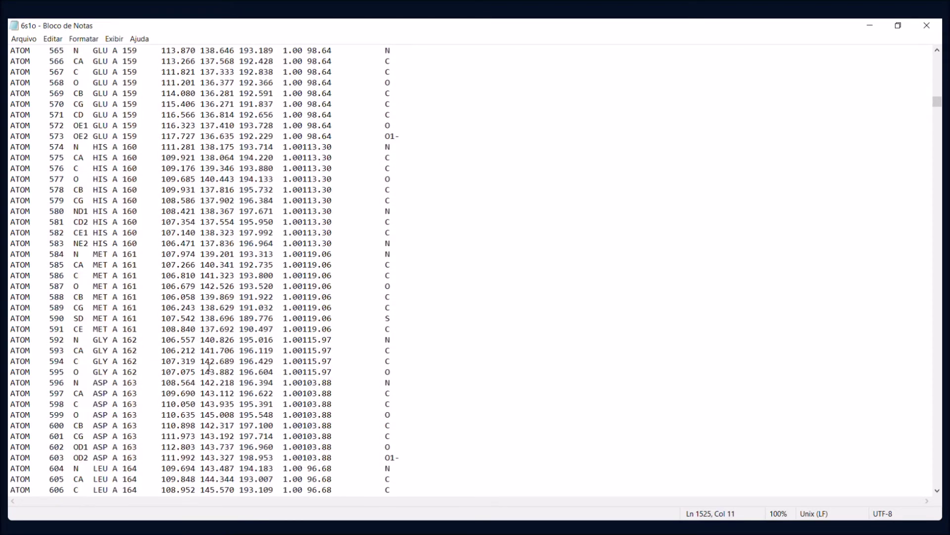
Return to the SEQRES records in the 6s1o file and highlight the first lines of chain A's residue sequence.
scroll(209, 366, "down", 20)
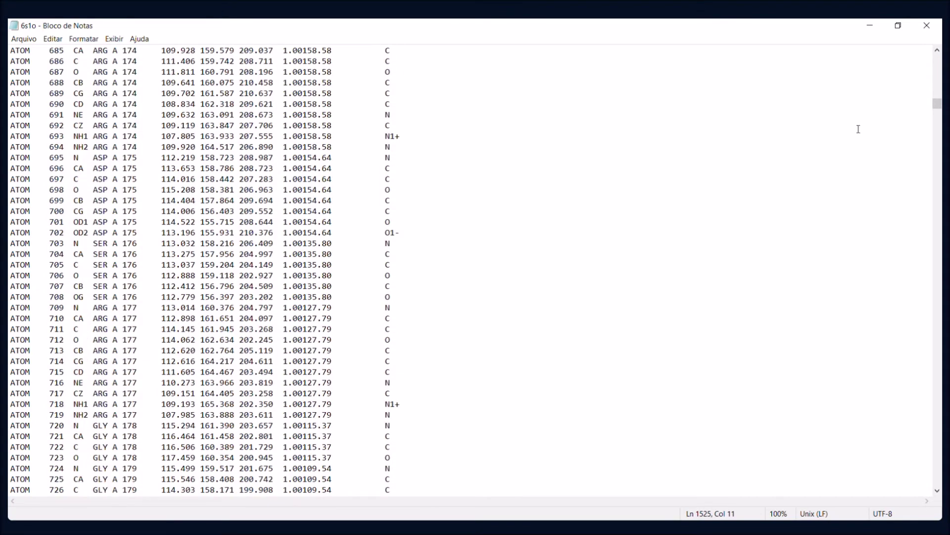
left_click_drag(937, 105, 939, 88)
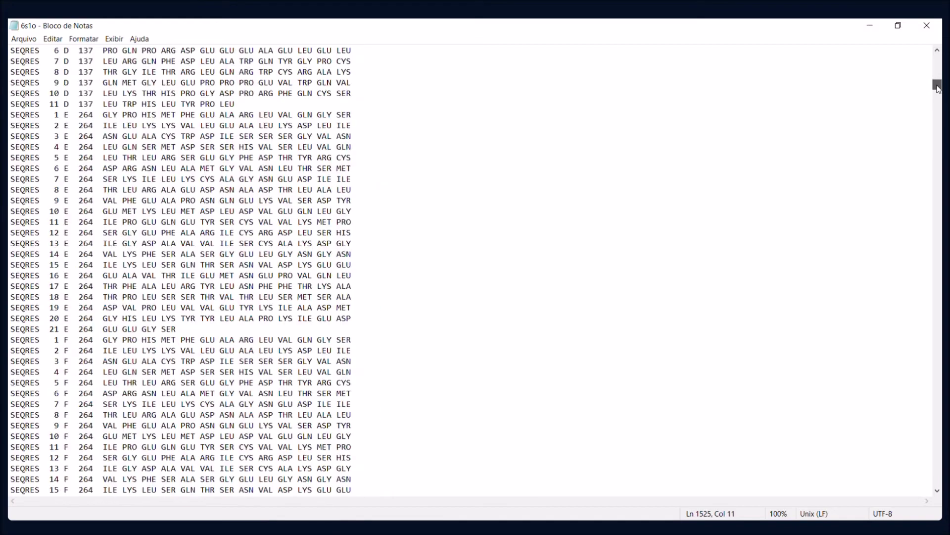
scroll(395, 301, "up", 20)
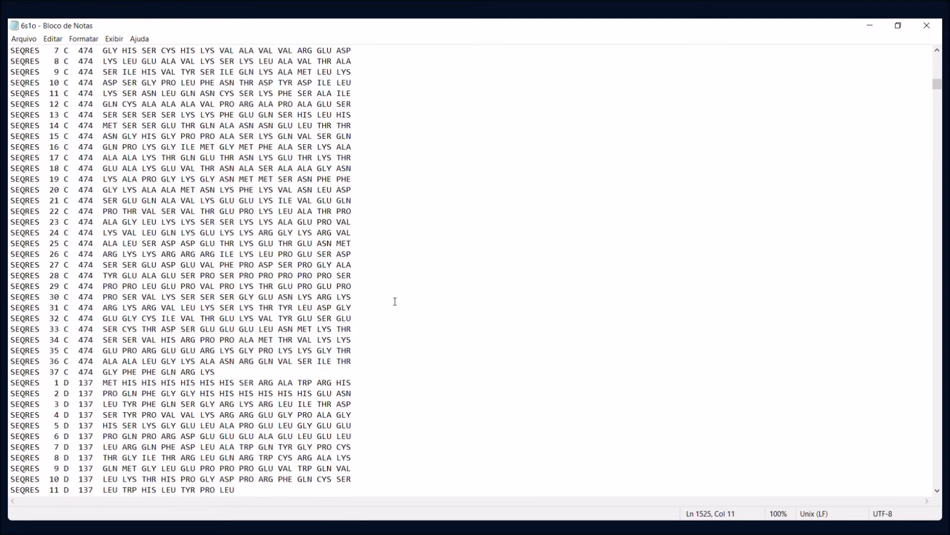
scroll(395, 301, "up", 20)
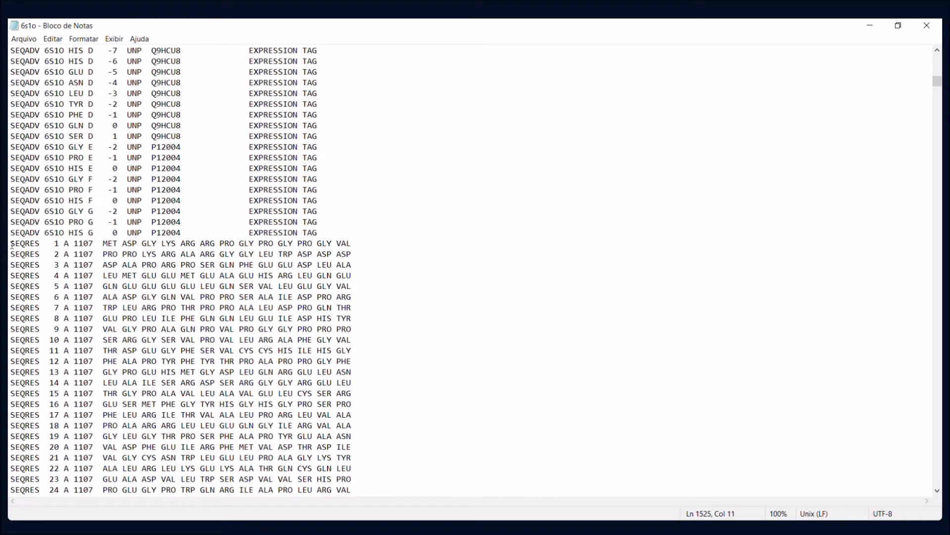
left_click_drag(103, 243, 220, 404)
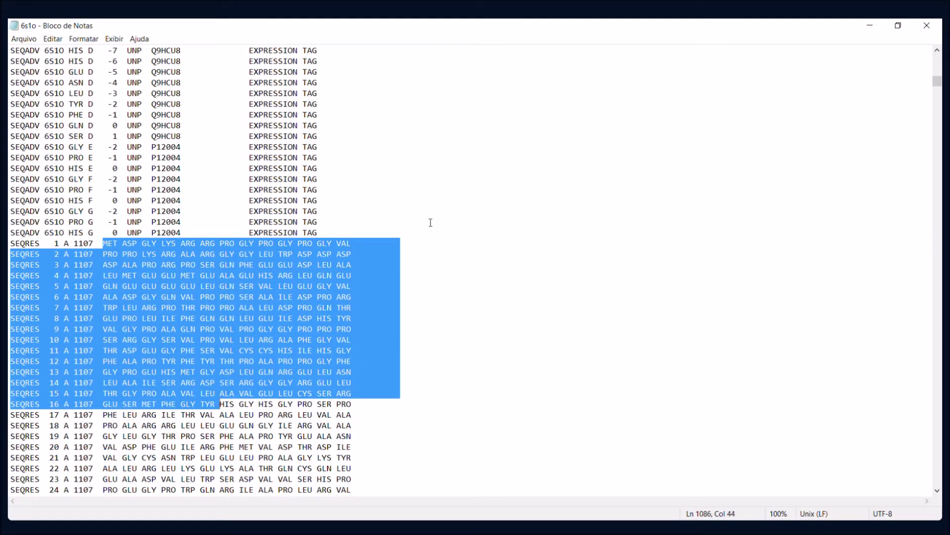
Read back through the DBREF and REMARK records of the 6s1o file, covering related entries, binding sites, metal coordination, geometry and missing residues.
scroll(464, 214, "up", 20)
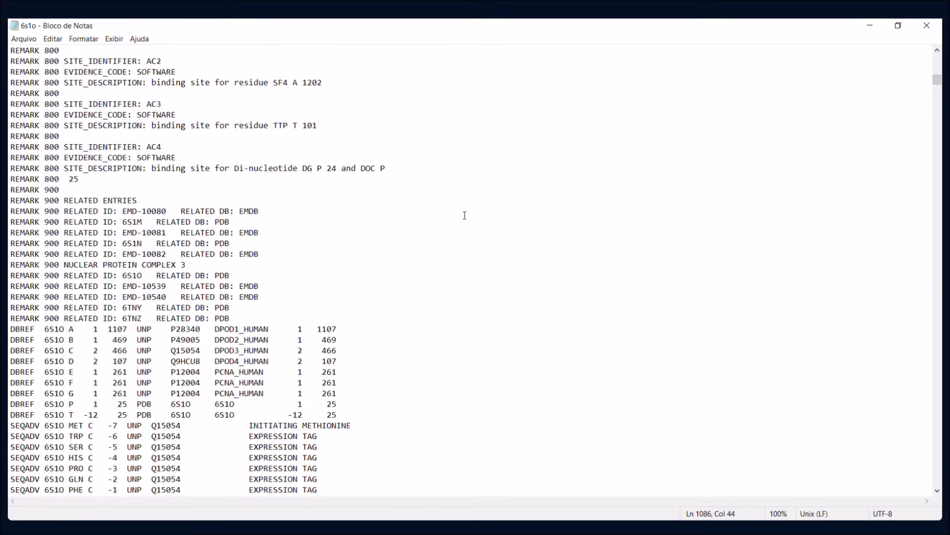
scroll(465, 215, "up", 8)
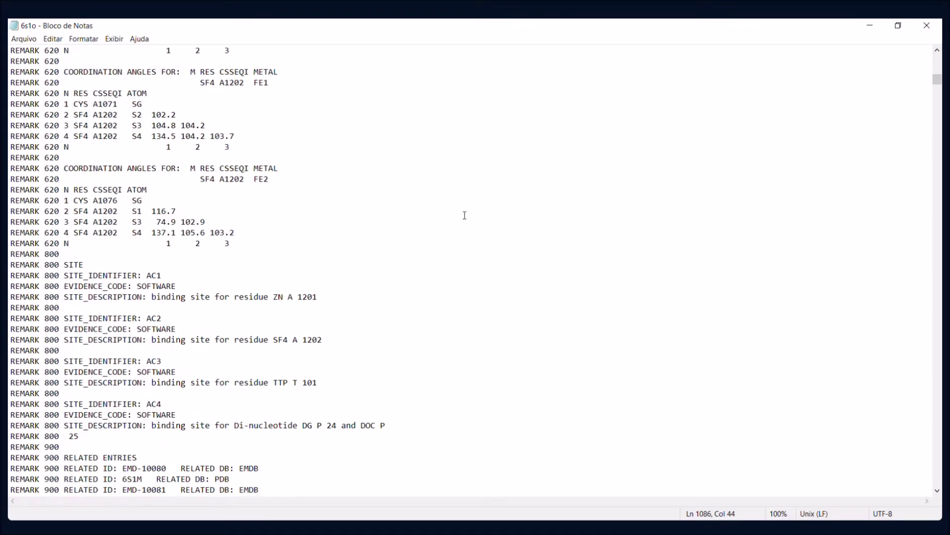
scroll(464, 215, "up", 20)
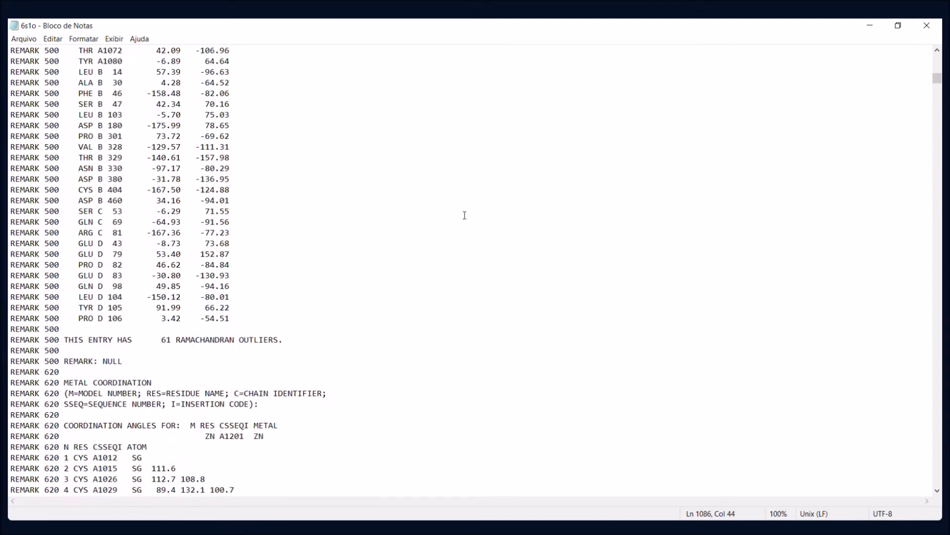
scroll(465, 214, "up", 20)
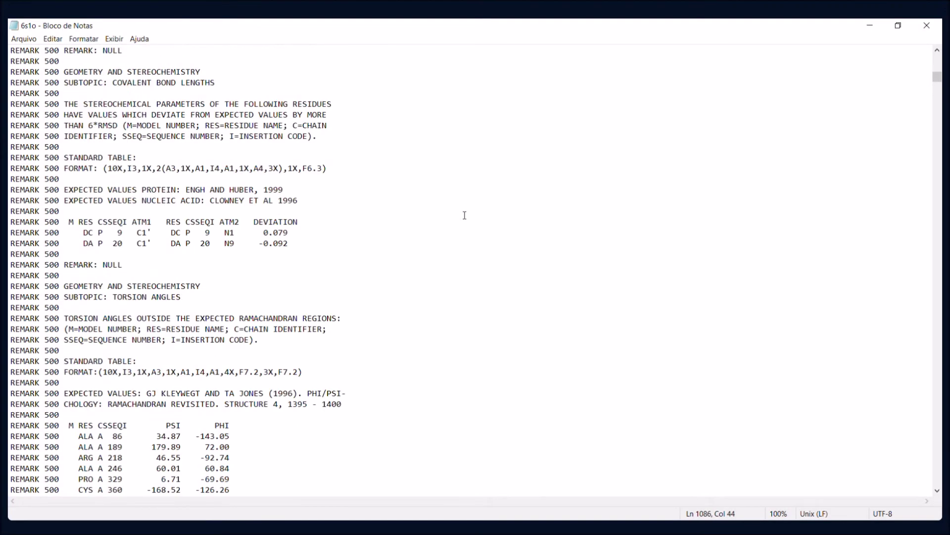
scroll(464, 215, "up", 20)
scroll(465, 215, "up", 20)
scroll(465, 215, "up", 20)
scroll(464, 215, "up", 20)
scroll(465, 215, "up", 6)
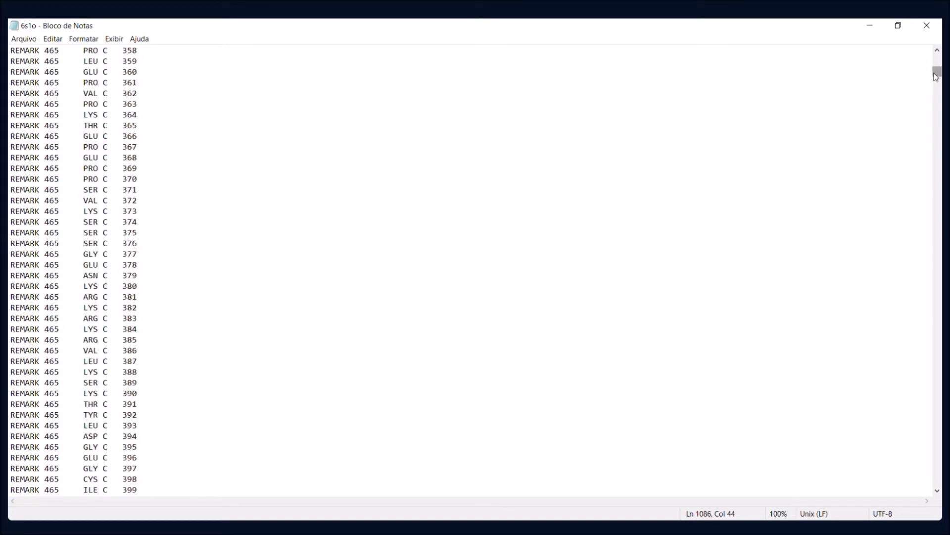
left_click_drag(936, 74, 935, 59)
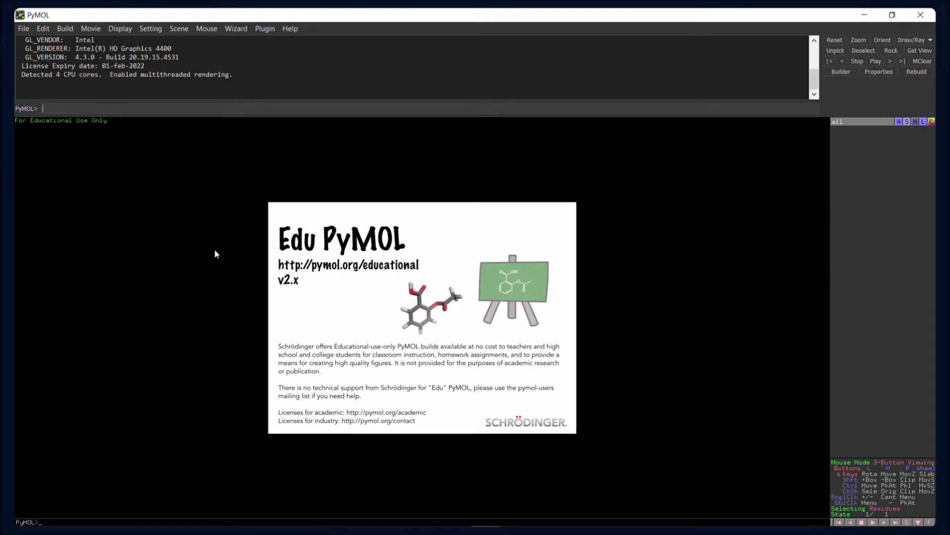
Switch to PyMOL and open the 6s1o structure file from the Downloads folder.
left_click(24, 30)
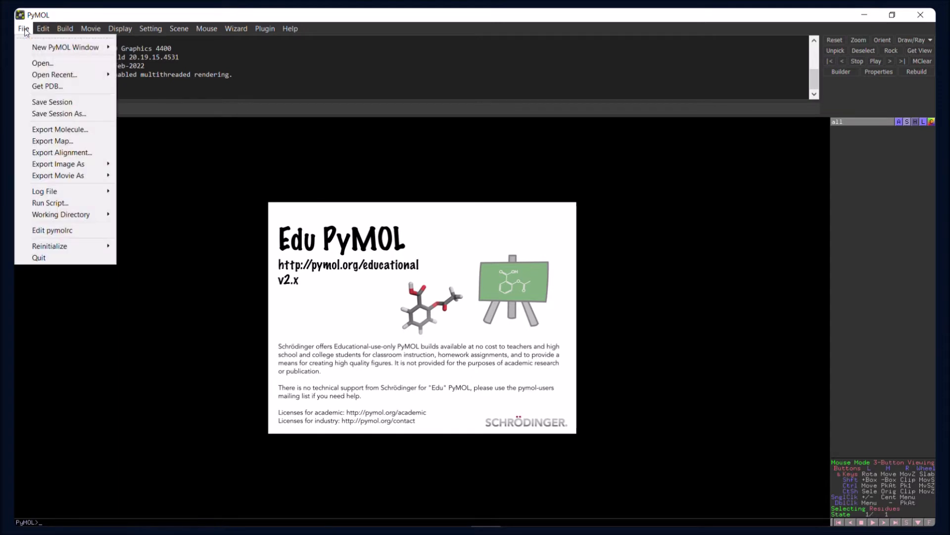
left_click(47, 68)
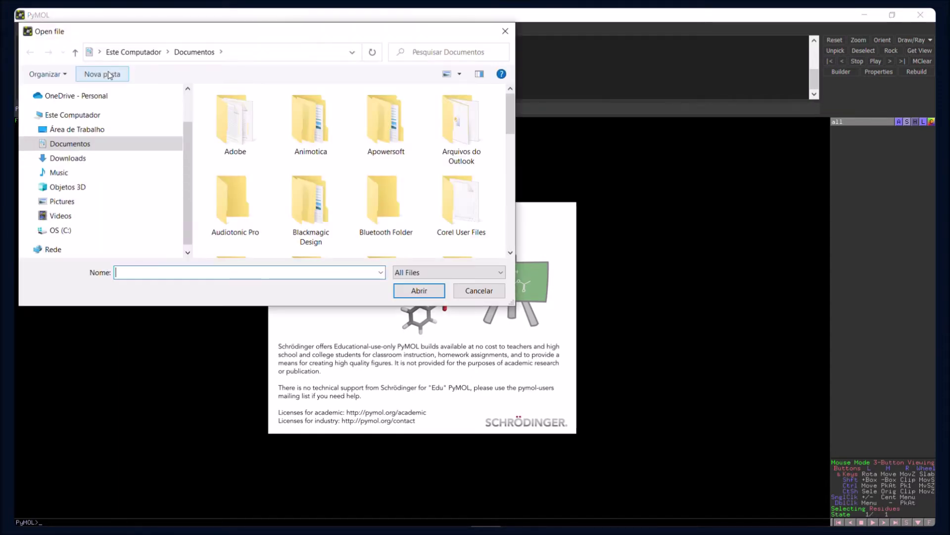
left_click(68, 158)
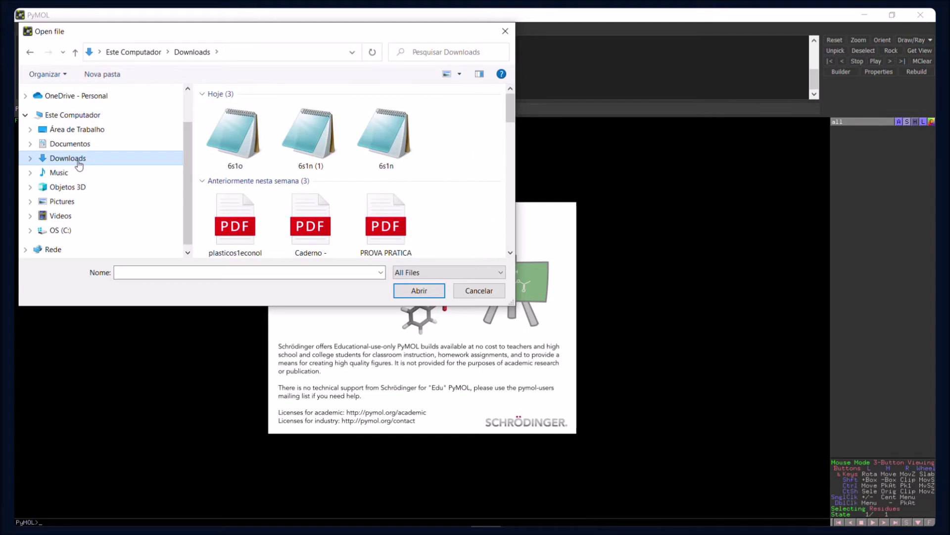
left_click(246, 159)
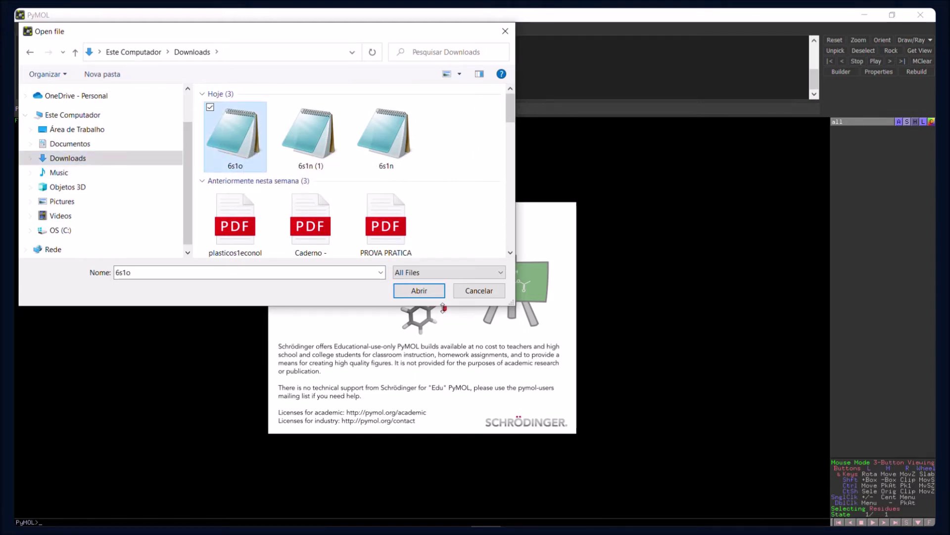
left_click(419, 291)
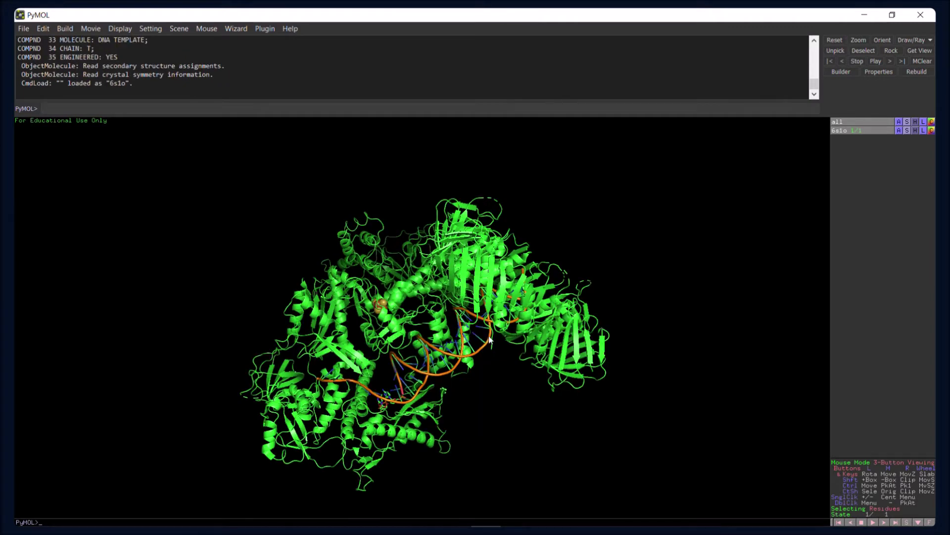
Rotate the 6s1o complex to examine the polymerase, the PCNA ring and the DNA double helix from several angles.
left_click_drag(466, 379, 334, 311)
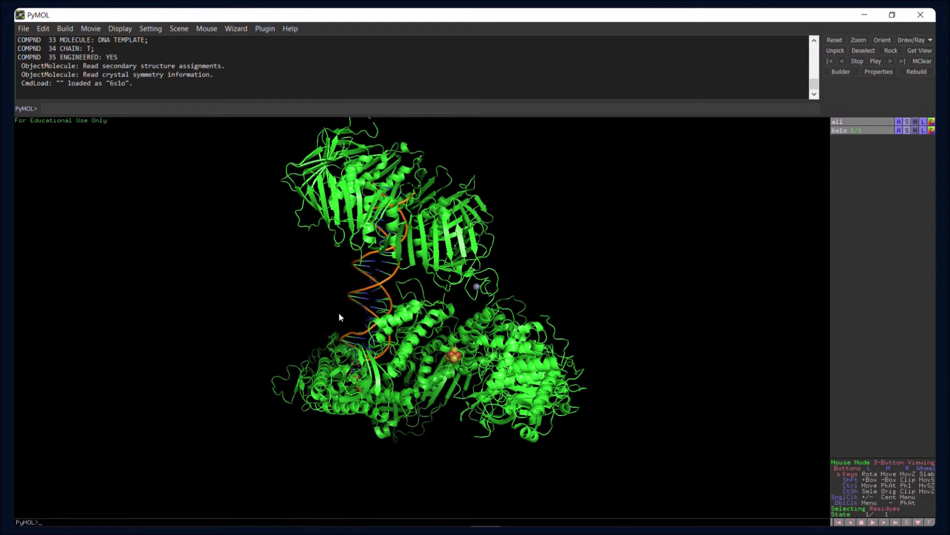
left_click_drag(539, 411, 534, 325)
left_click_drag(437, 375, 523, 352)
left_click_drag(451, 477, 589, 419)
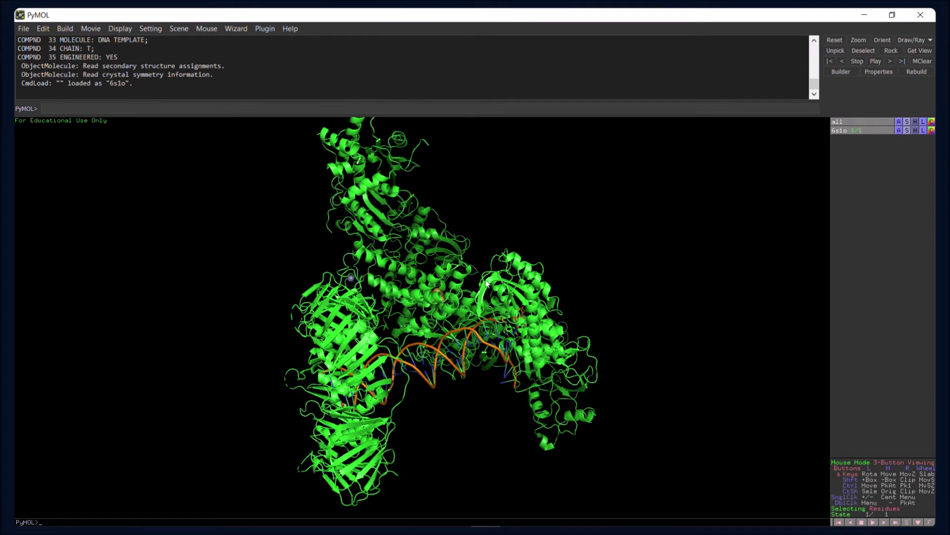
left_click_drag(371, 181, 373, 296)
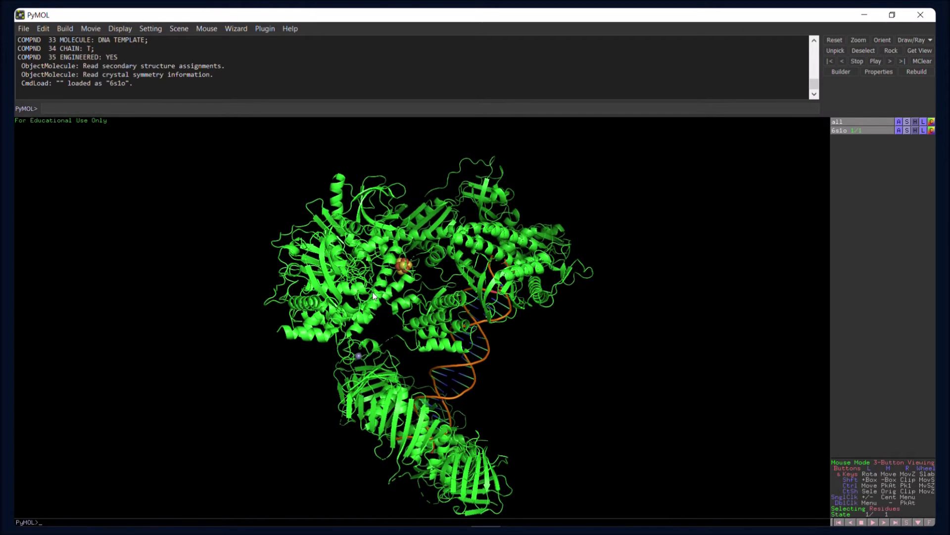
left_click_drag(481, 480, 499, 456)
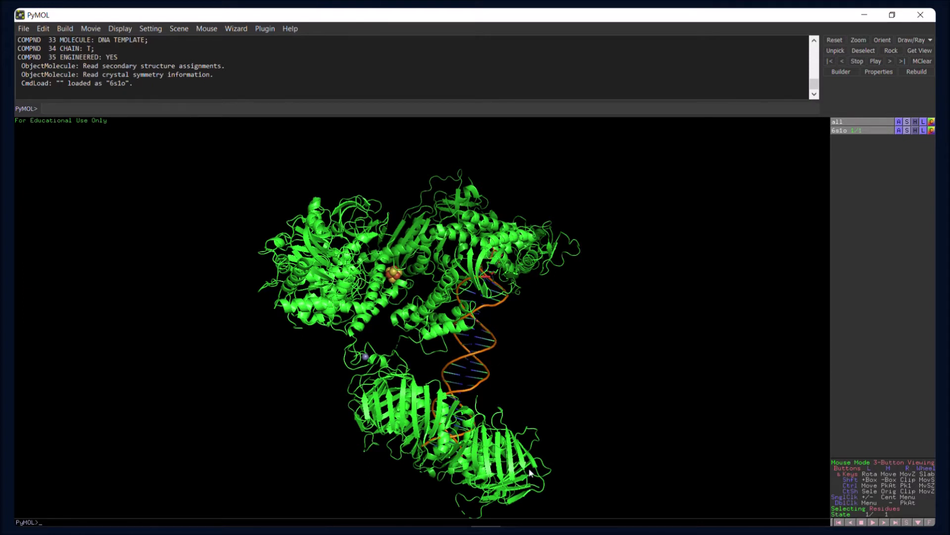
left_click_drag(530, 469, 505, 463)
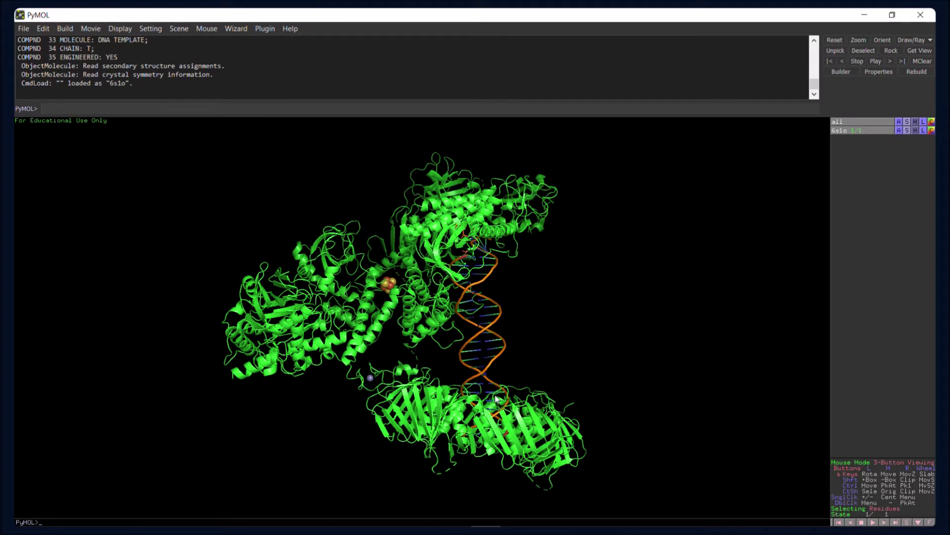
Show the structure's sequence and go to the DNA chains P and T at its end.
left_click(121, 29)
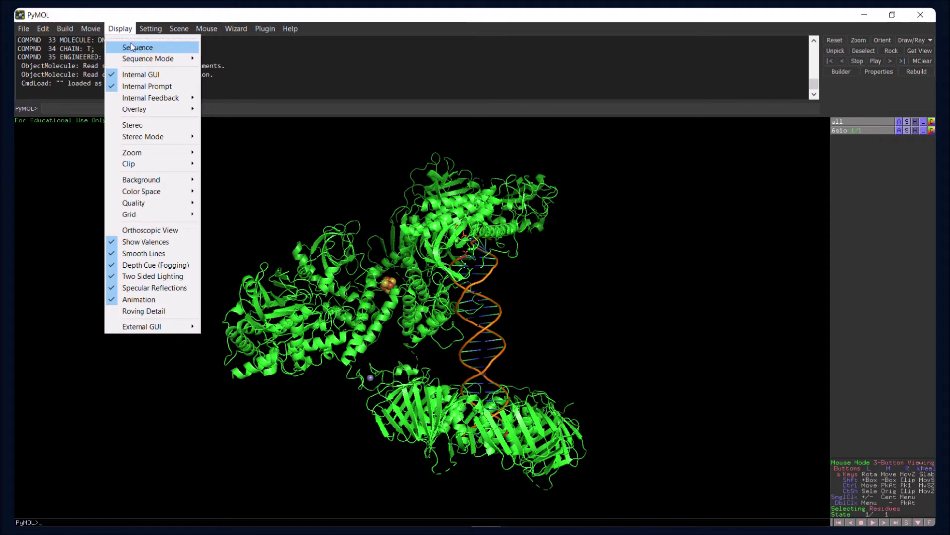
left_click(134, 48)
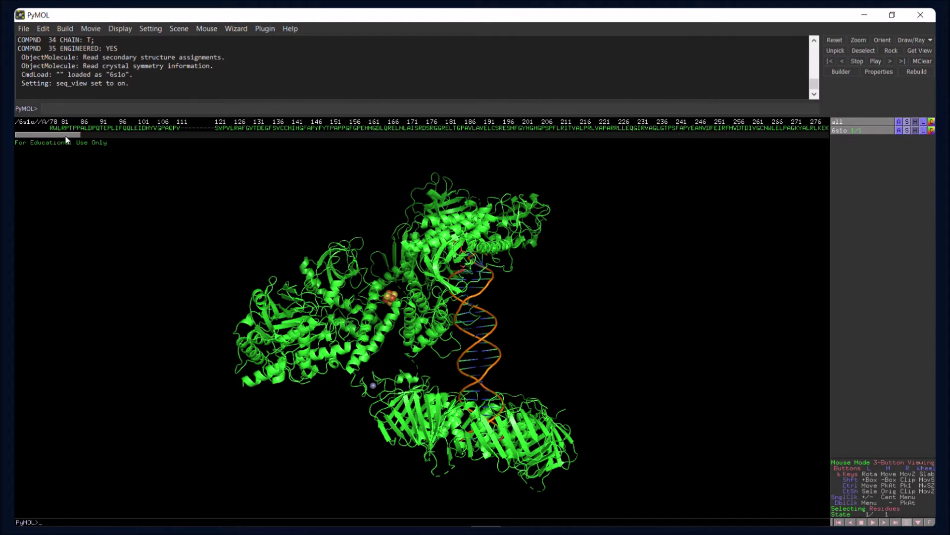
left_click_drag(65, 138, 823, 137)
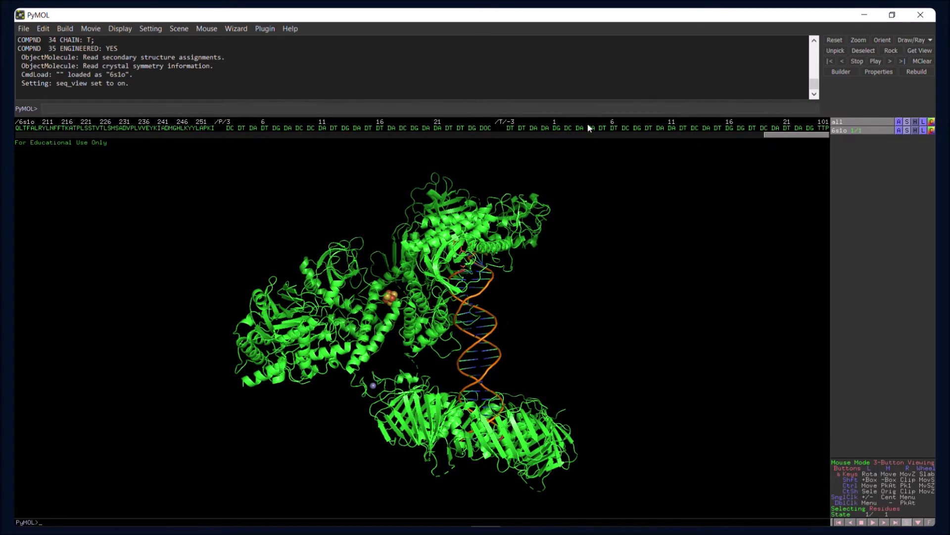
left_click(231, 128)
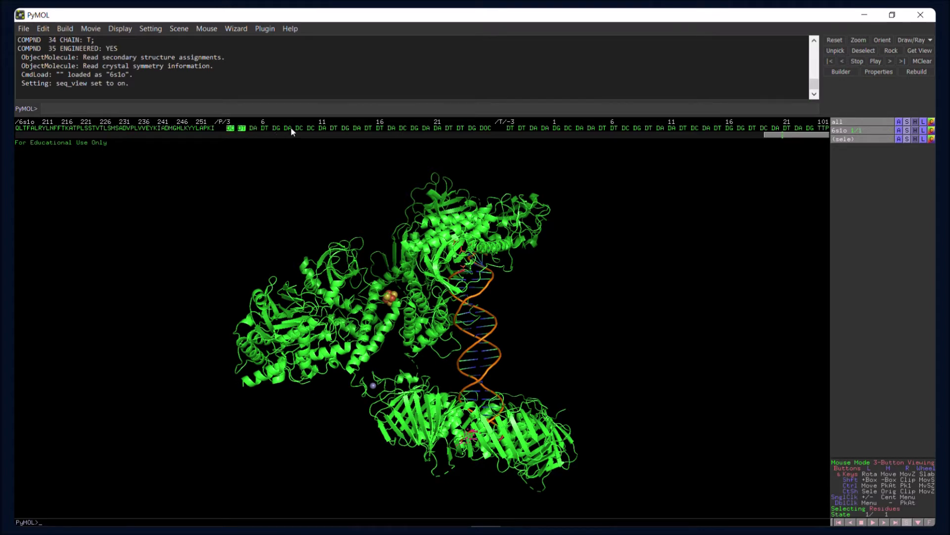
left_click(276, 128)
left_click(249, 225)
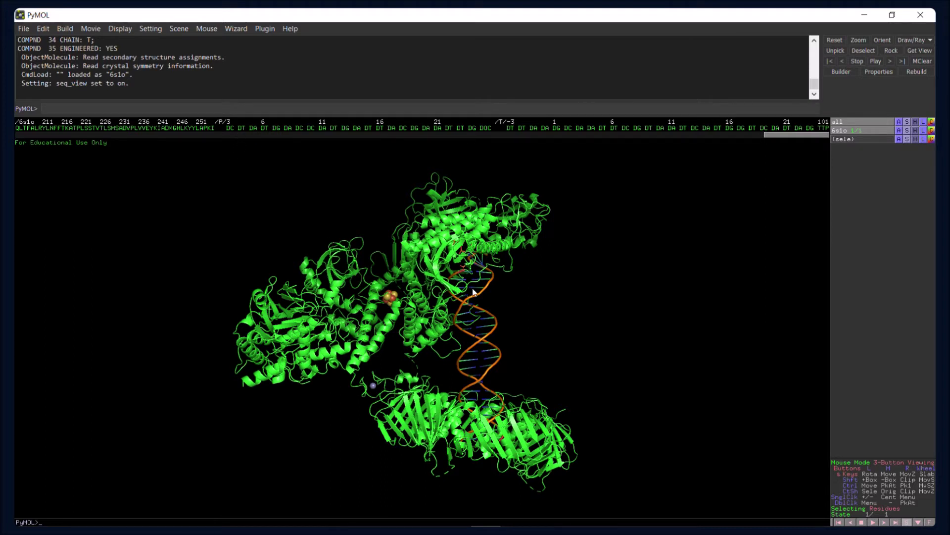
Select all nucleotides of chains P and T, including the final TTP, and extract them from 6s1o as a separate object.
left_click(230, 128)
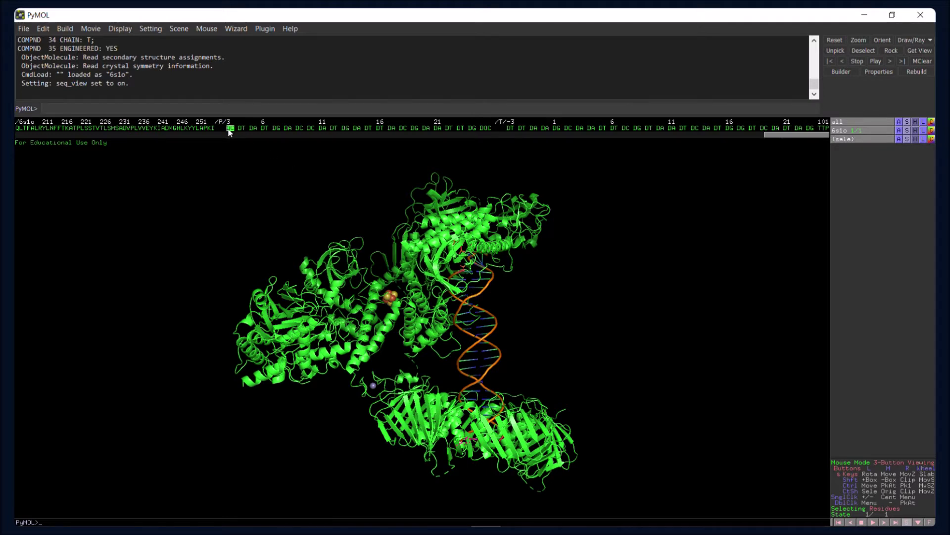
left_click(826, 128, "shift")
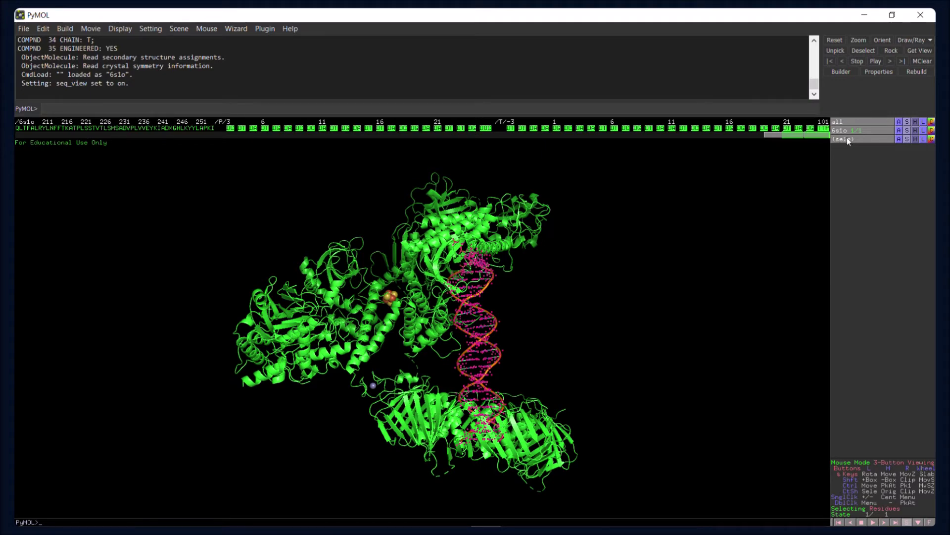
left_click(900, 140)
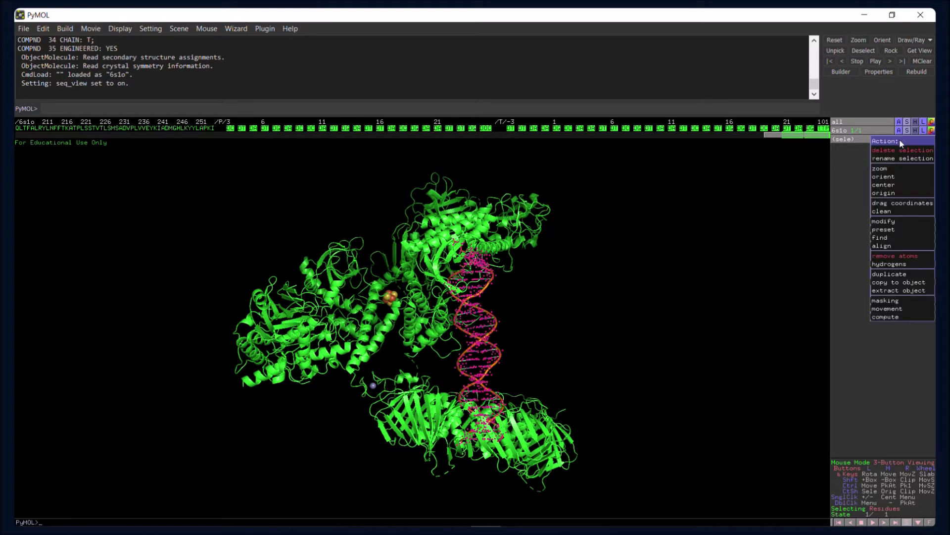
left_click(902, 290)
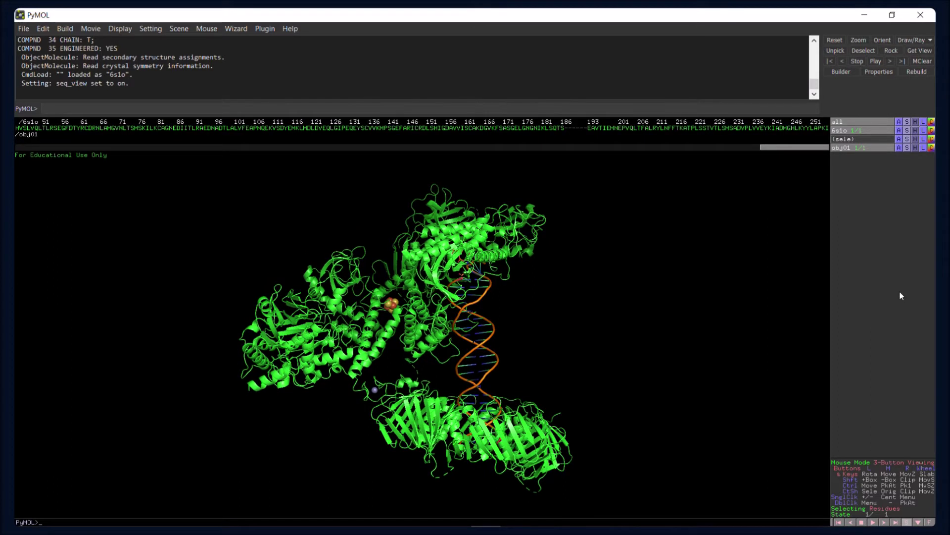
Toggle the 6s1o protein object and the extracted DNA object on and off in turn to compare what each contains.
left_click(851, 130)
left_click(851, 130)
left_click(852, 130)
left_click(852, 130)
left_click(850, 147)
left_click(851, 147)
left_click(850, 147)
left_click(851, 147)
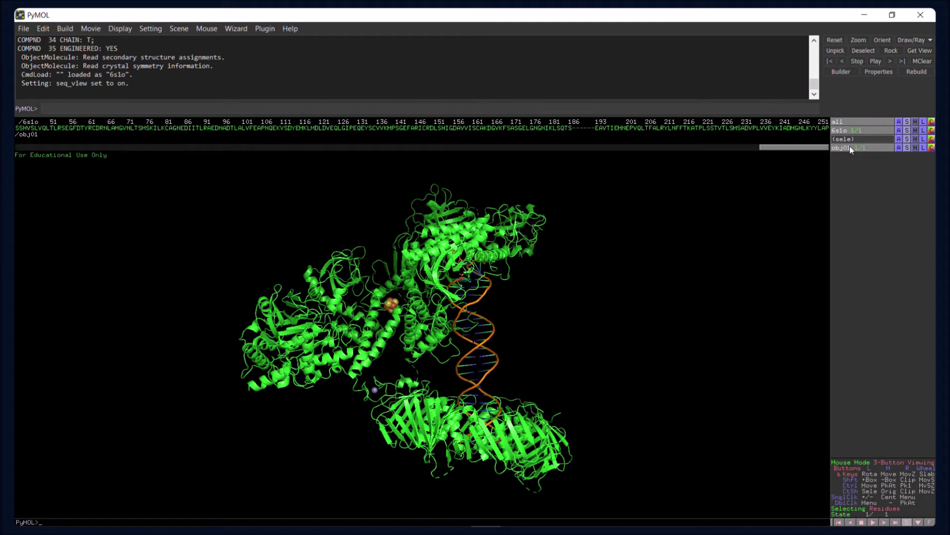
left_click(856, 131)
left_click(856, 131)
left_click(856, 131)
left_click(856, 131)
left_click(858, 148)
left_click(858, 148)
left_click(858, 148)
left_click(858, 148)
left_click(858, 148)
left_click(857, 148)
Hide the 6s1o protein object and rotate the extracted DNA until the double helix lies horizontally.
left_click(870, 131)
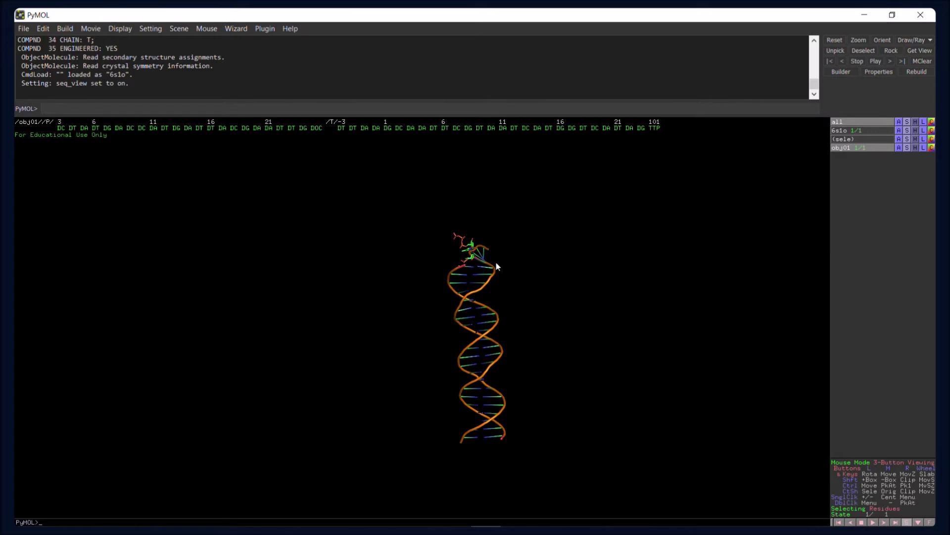
left_click_drag(511, 320, 553, 280)
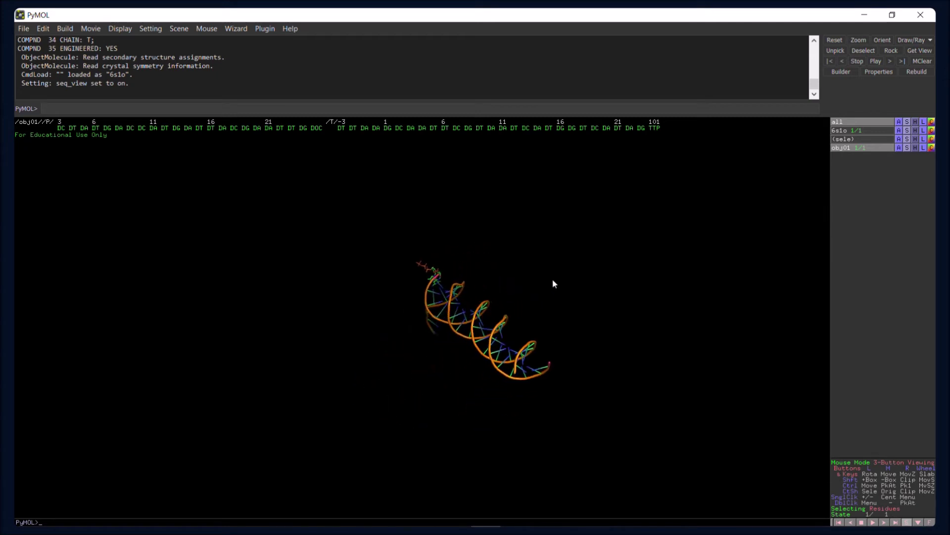
left_click_drag(482, 407, 366, 352)
left_click_drag(504, 391, 457, 317)
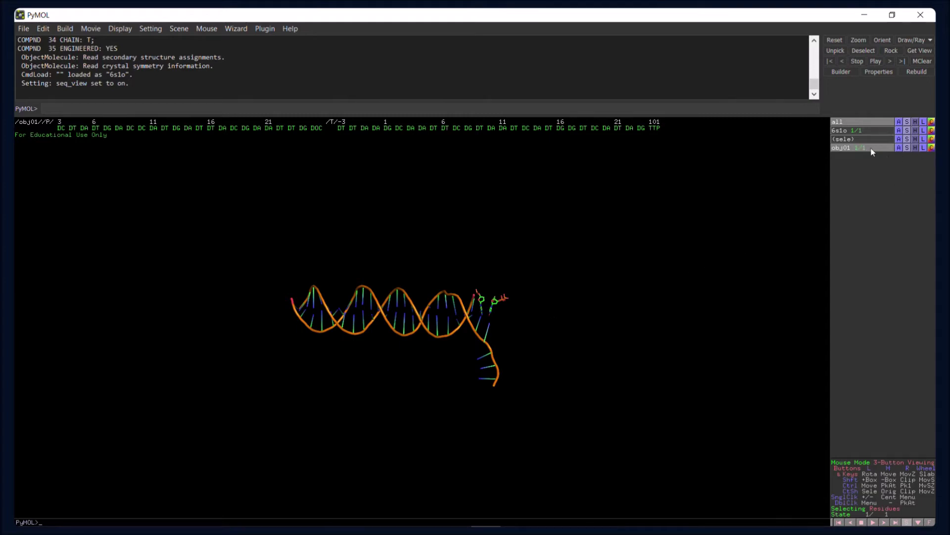
Color the extracted DNA object by element with green carbons.
left_click(932, 148)
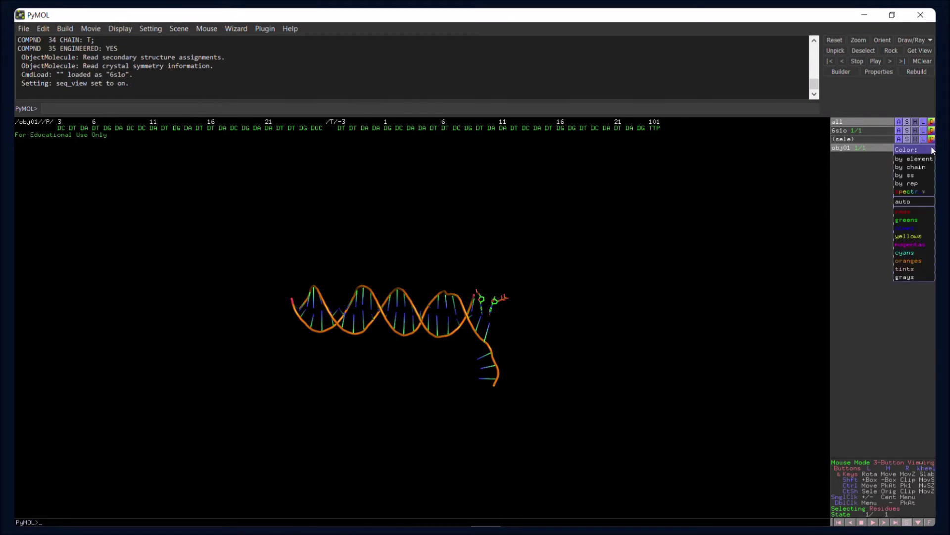
mouse_move(926, 159)
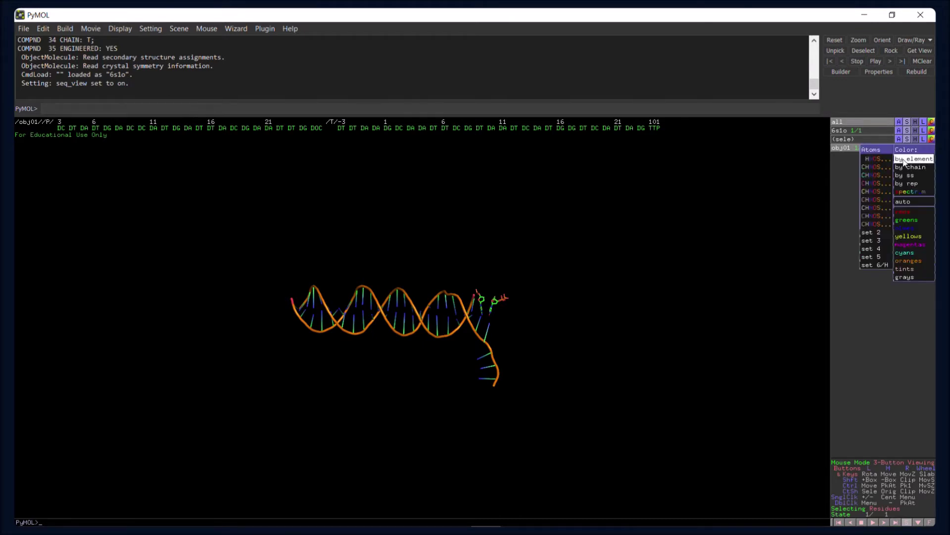
left_click(873, 168)
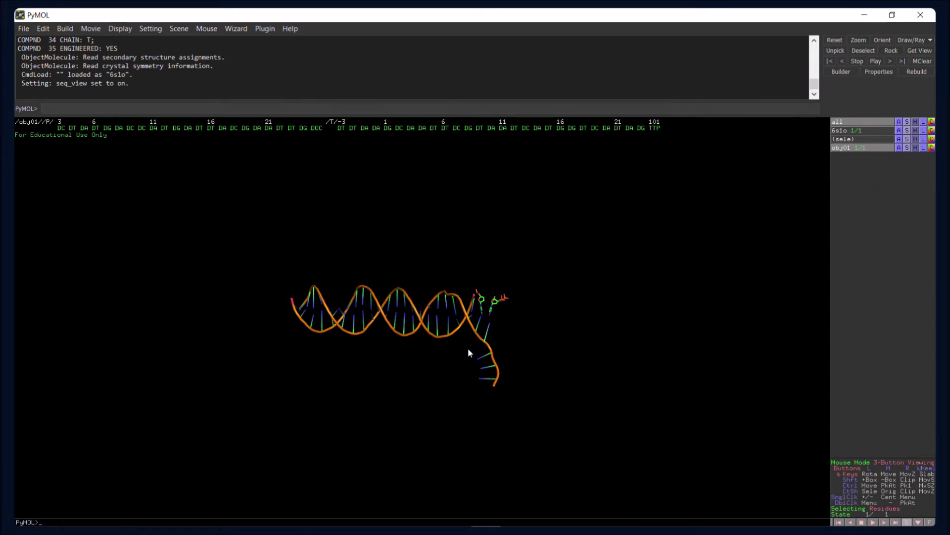
Show the DNA cartoon's rings and bases as filled rings with border.
left_click_drag(445, 335, 456, 308)
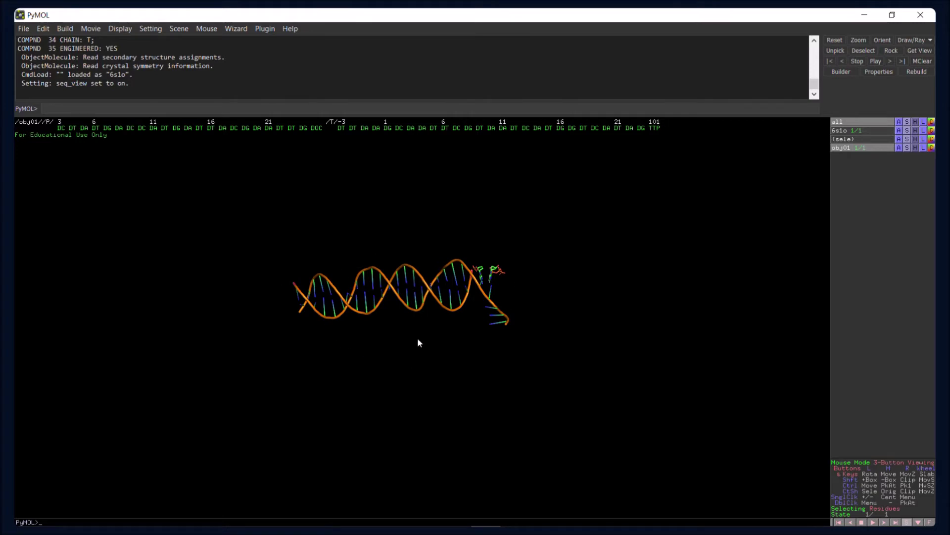
right_click_drag(443, 395, 456, 338)
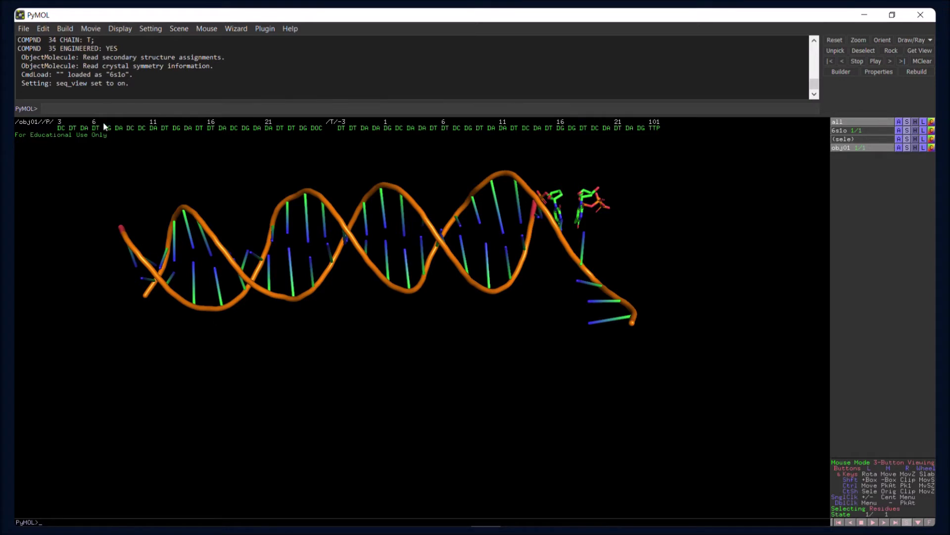
left_click(150, 30)
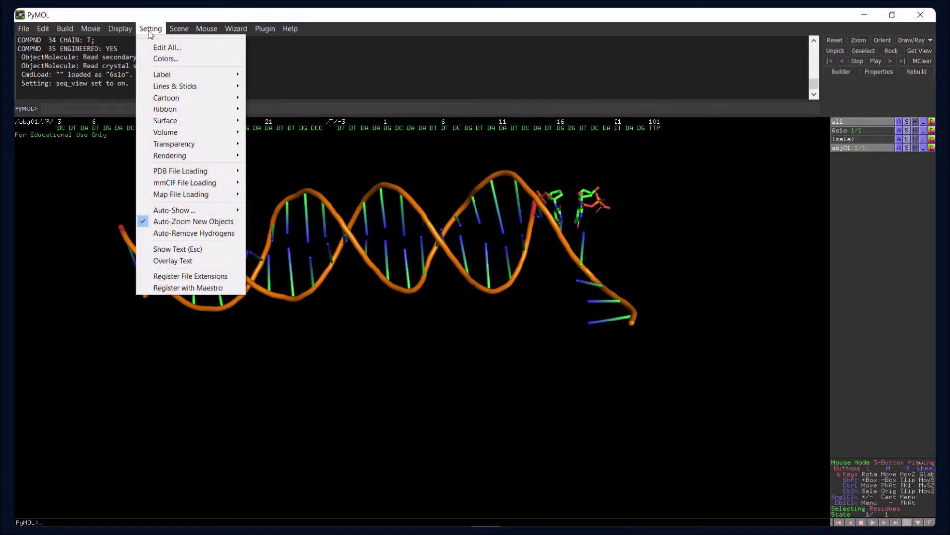
mouse_move(174, 103)
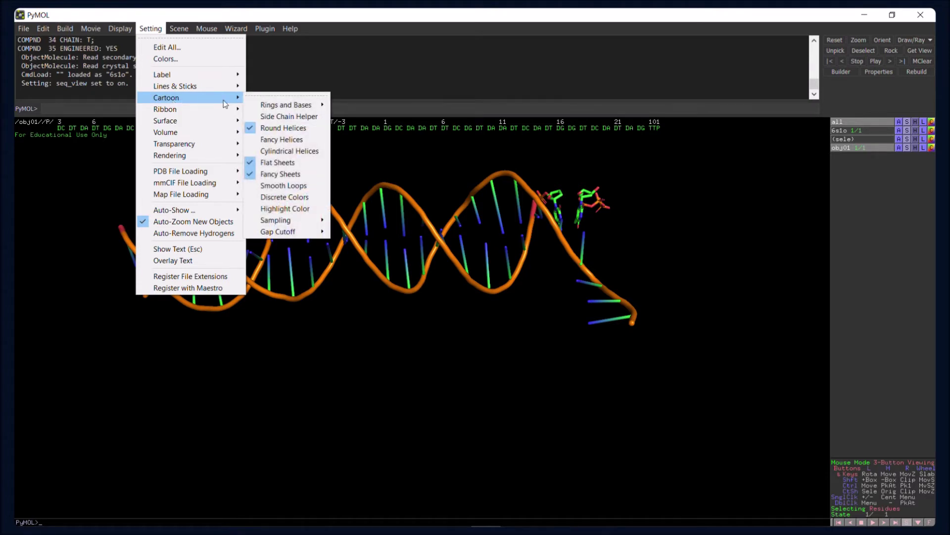
mouse_move(273, 109)
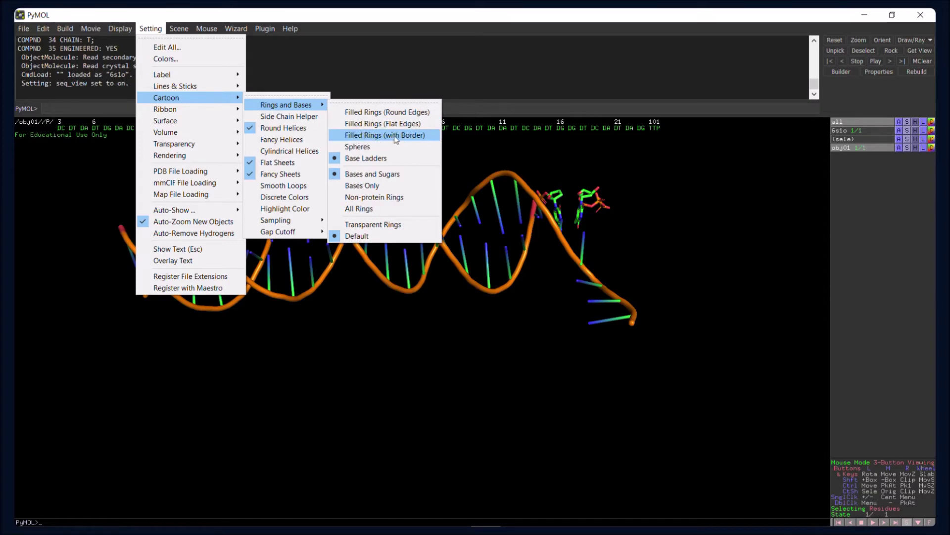
left_click(417, 137)
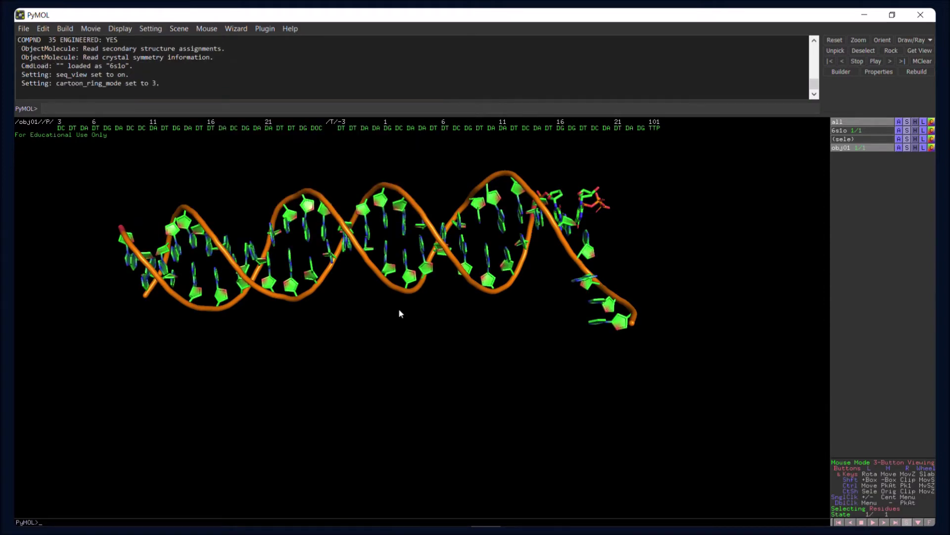
Examine the sugar rings and bases along the DNA backbone up close from several angles.
right_click_drag(167, 299, 206, 343)
left_click_drag(123, 316, 338, 420)
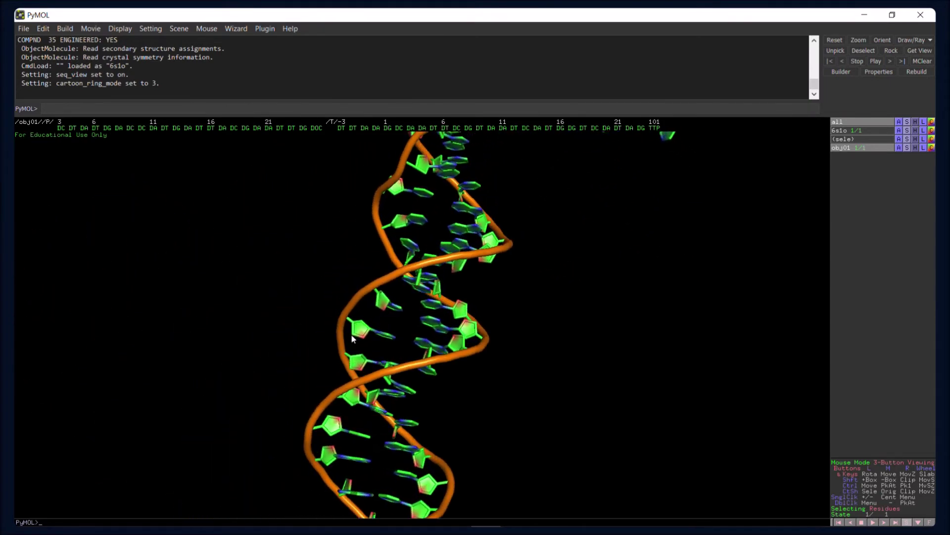
left_click_drag(365, 277, 362, 331)
left_click_drag(479, 325, 401, 294)
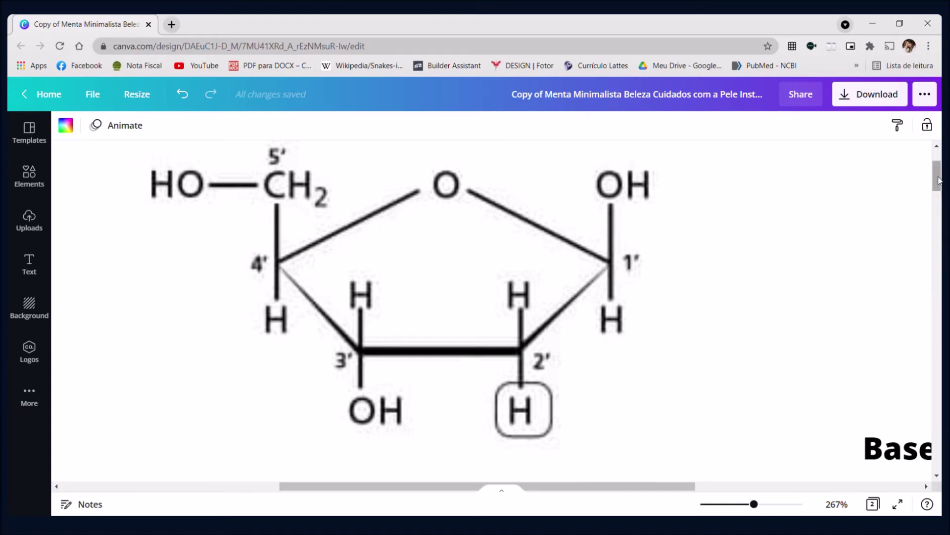
Switch to the nucleotide diagram in Canva and examine how phosphate, pentose carbons and nitrogenous bases are connected.
left_click_drag(754, 504, 729, 504)
scroll(937, 198, "down", 1)
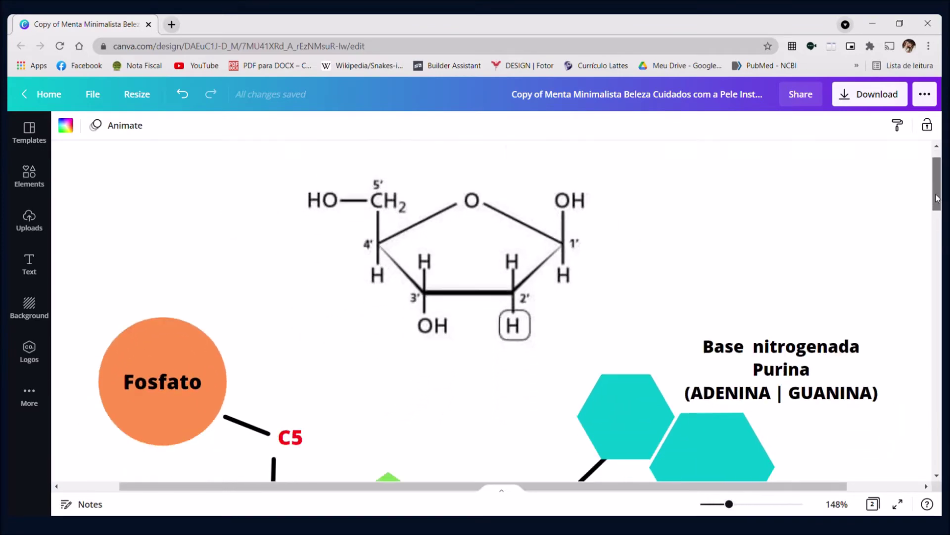
scroll(937, 198, "down", 3)
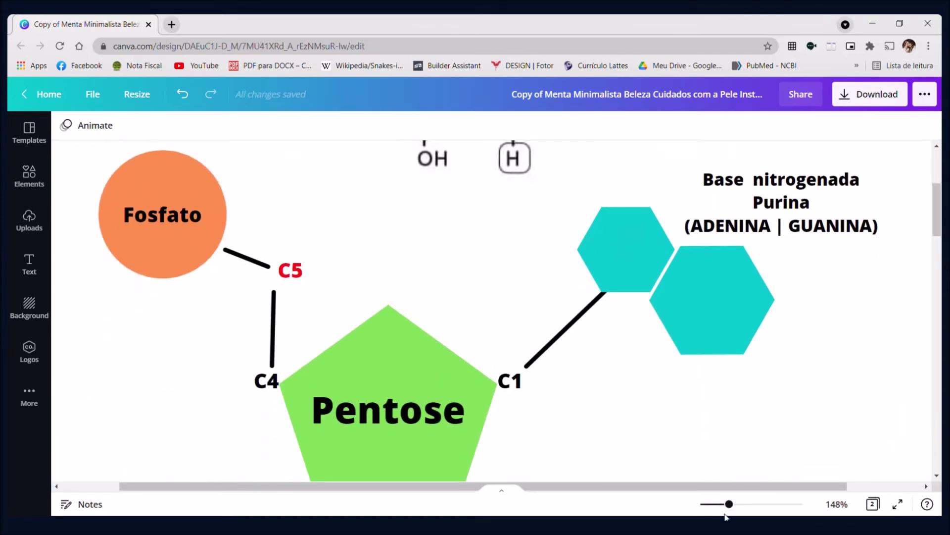
left_click_drag(729, 504, 721, 504)
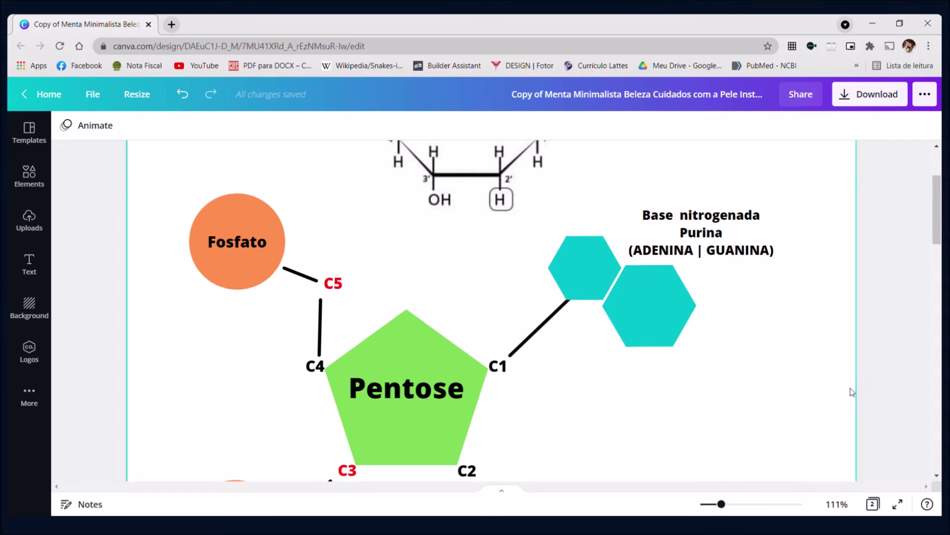
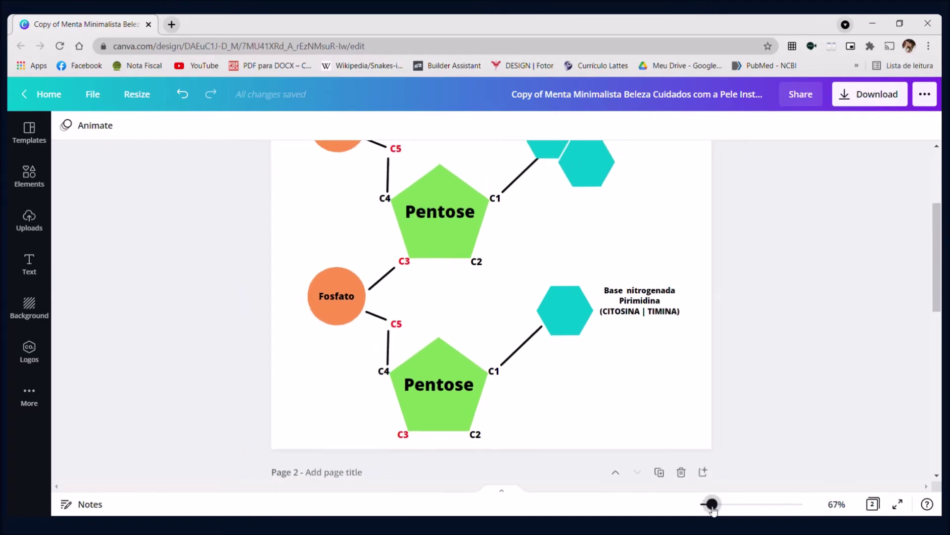
Delete the sugar's structural formula and both nitrogenous base captions (Purina and Pirimidina) from the nucleotide diagram.
left_click_drag(938, 307, 939, 291)
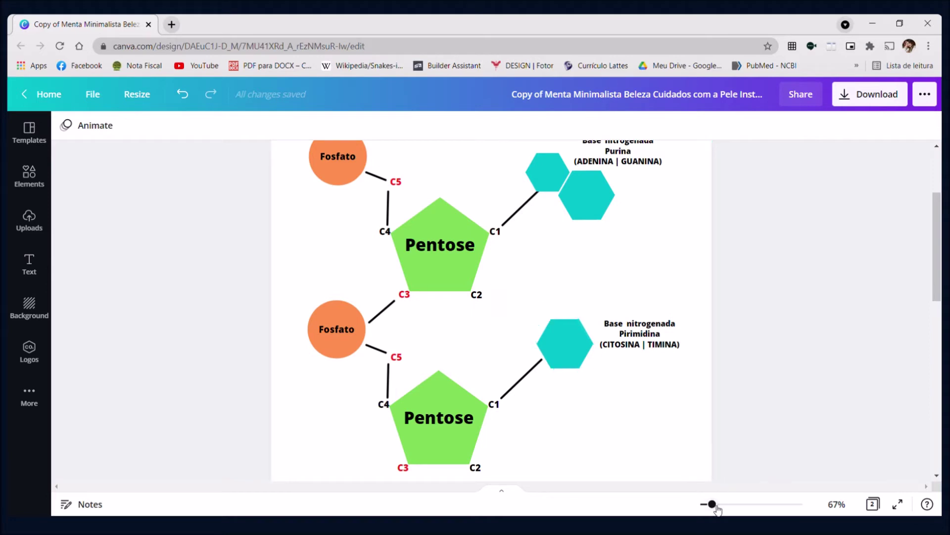
left_click_drag(712, 505, 708, 505)
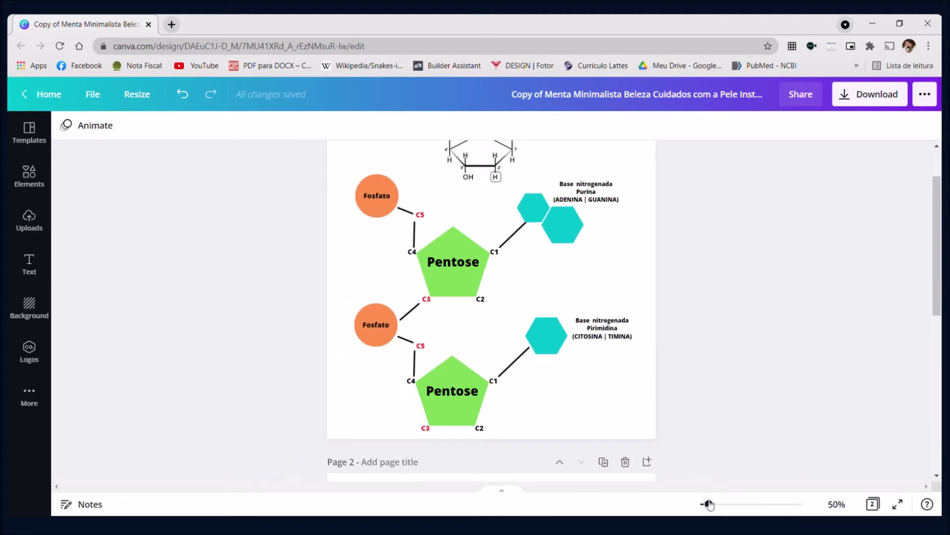
scroll(693, 238, "up", 1)
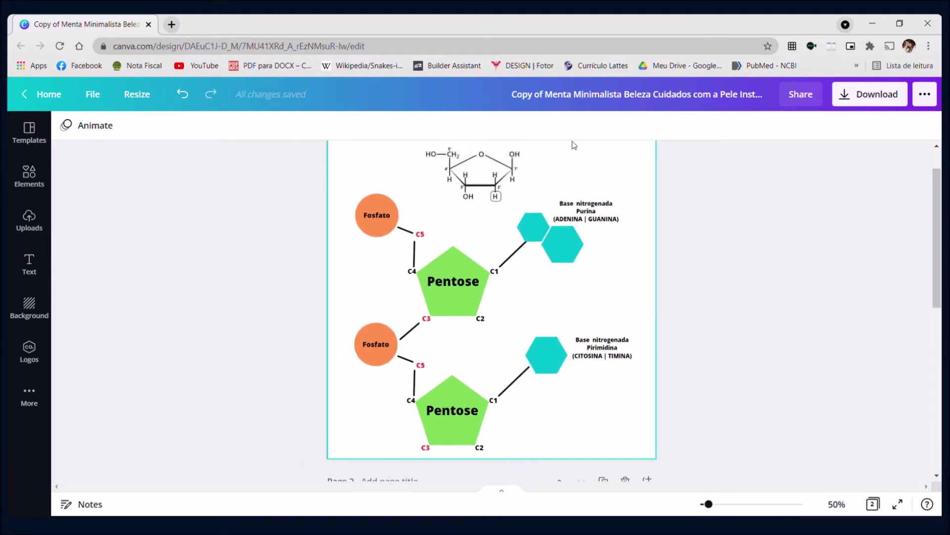
left_click(492, 173)
key("Delete")
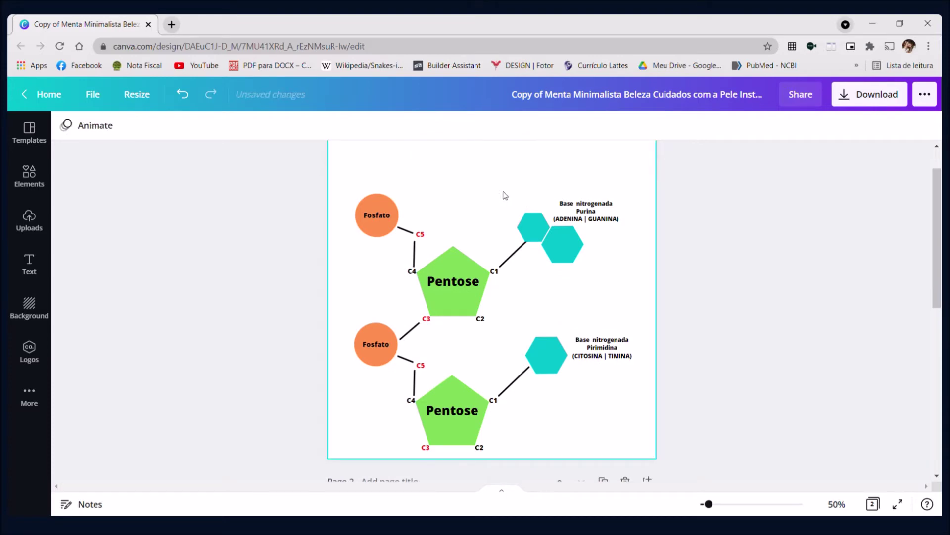
left_click(585, 212)
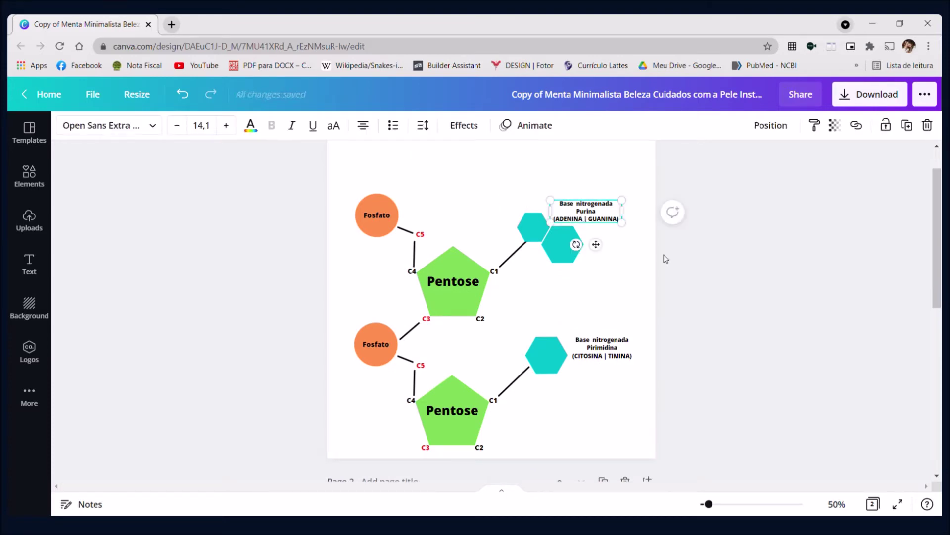
key("Delete")
left_click(611, 352)
key("Delete")
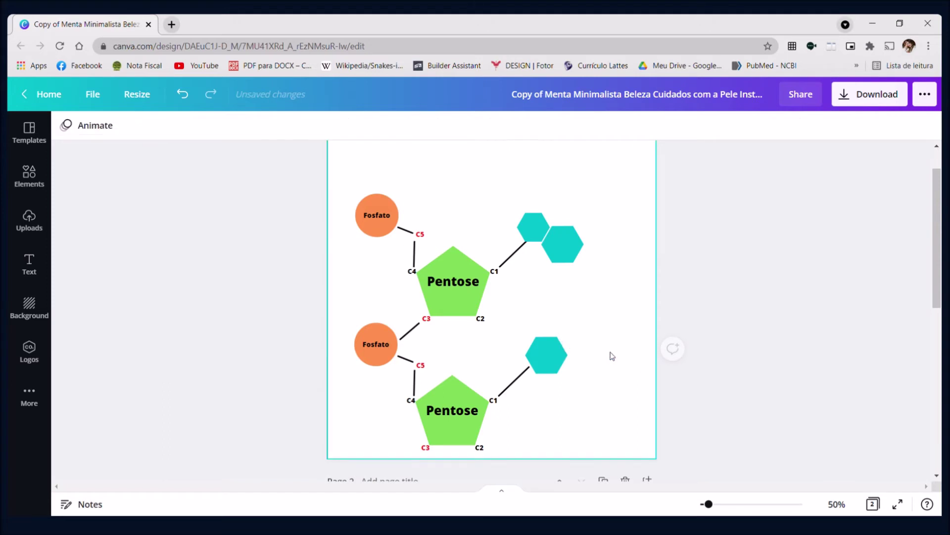
Select the entire remaining two-nucleotide diagram and rotate it 180 degrees so the strand is upside down.
left_click_drag(243, 170, 651, 469)
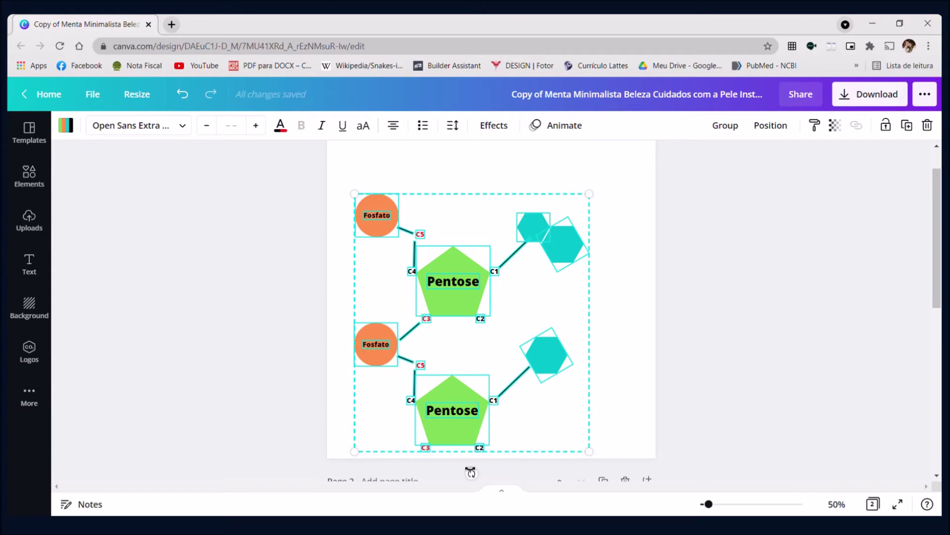
left_click_drag(472, 472, 476, 201)
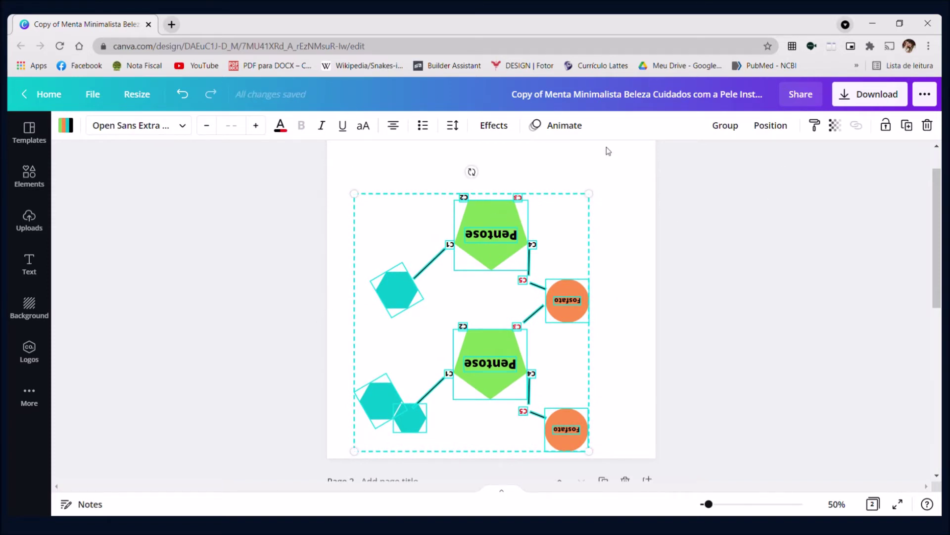
left_click(650, 339)
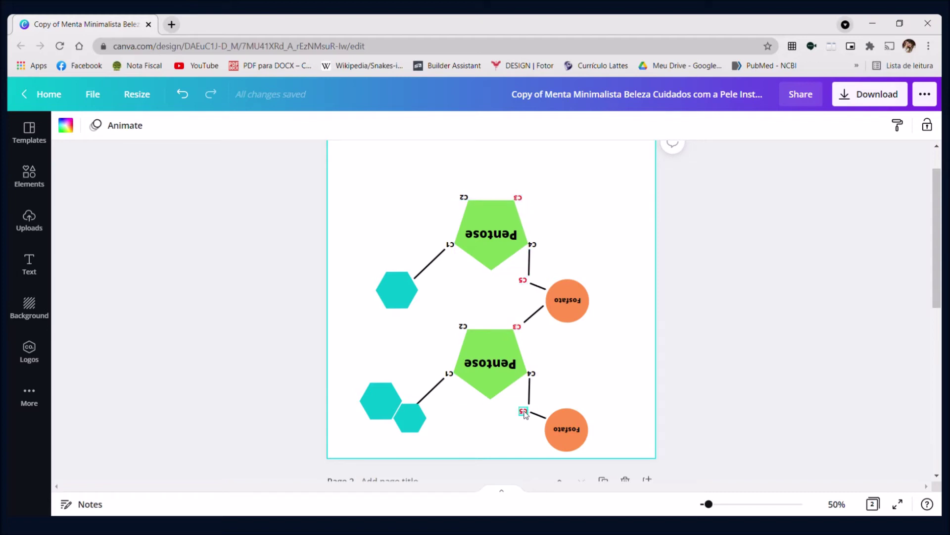
Go to the double-strand diagram on the following page and examine the antiparallel strands and their A–T and C–G base pairs.
left_click_drag(937, 240, 937, 373)
left_click_drag(709, 504, 720, 504)
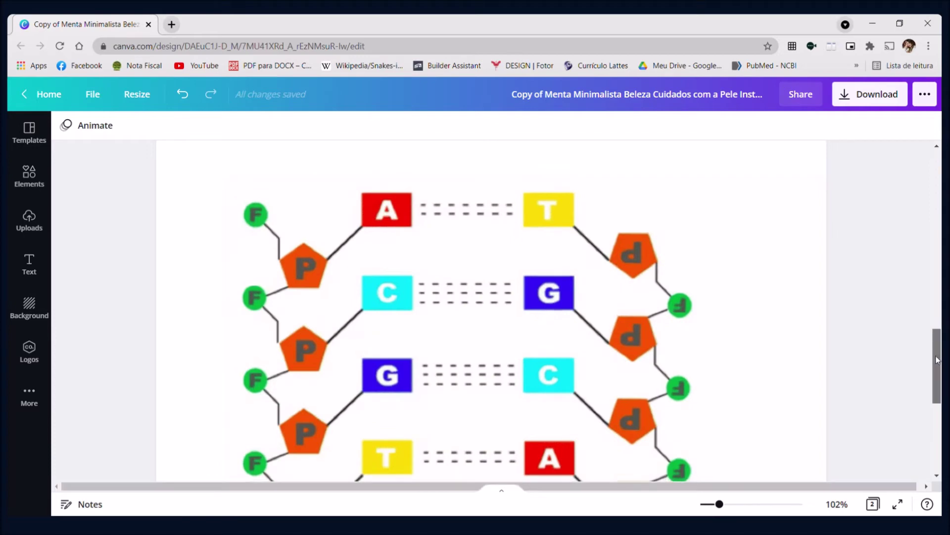
left_click_drag(937, 357, 937, 366)
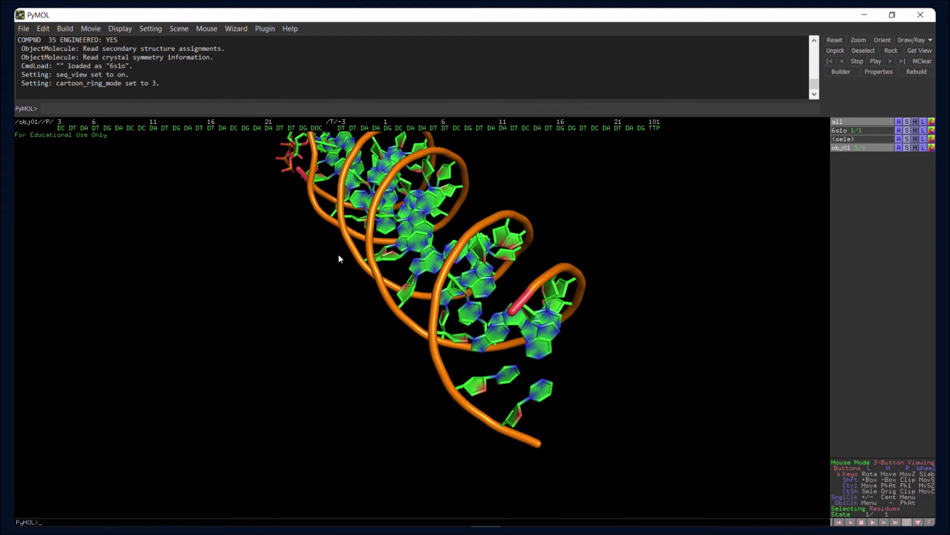
Switch back to PyMOL and select the DC nucleotide at the free end of the strand in the DNA object.
right_click_drag(492, 402, 464, 421)
left_click_drag(464, 420, 448, 411)
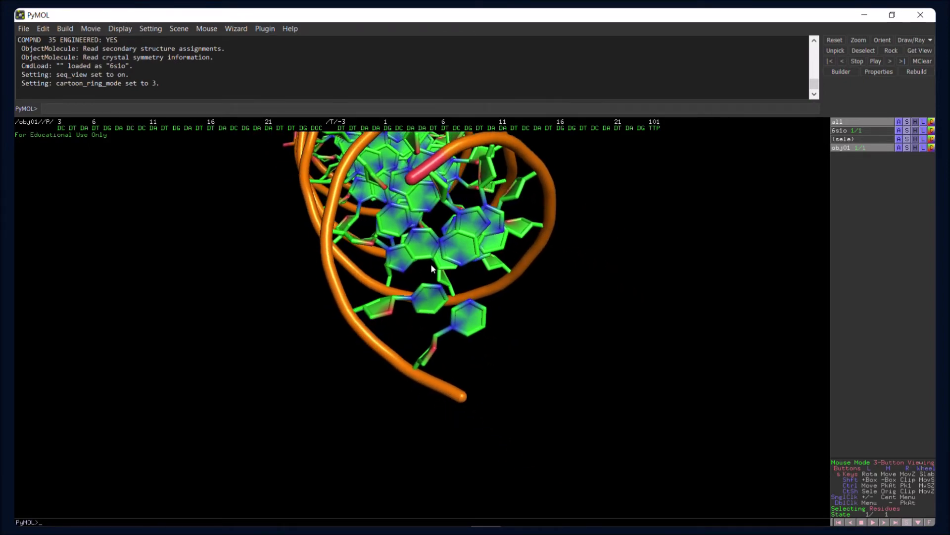
left_click_drag(450, 352, 446, 355)
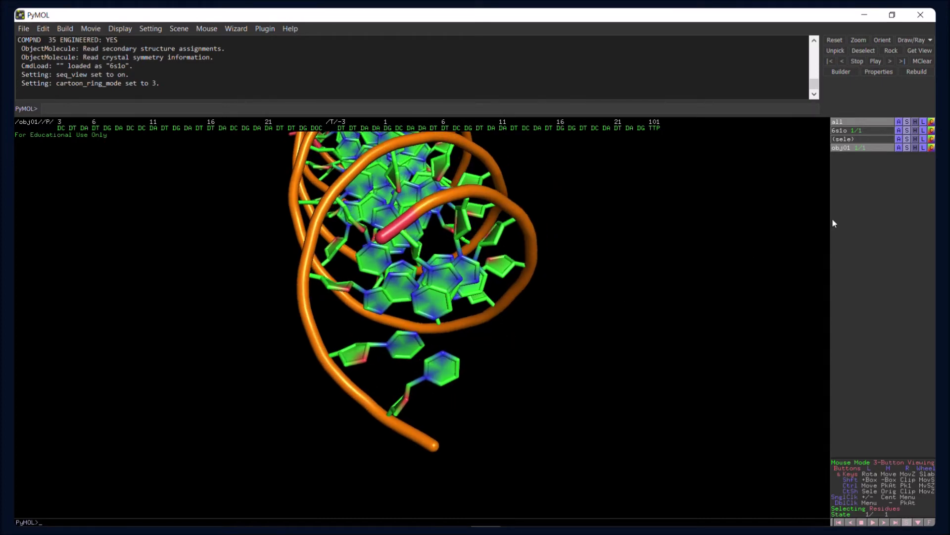
left_click(443, 385)
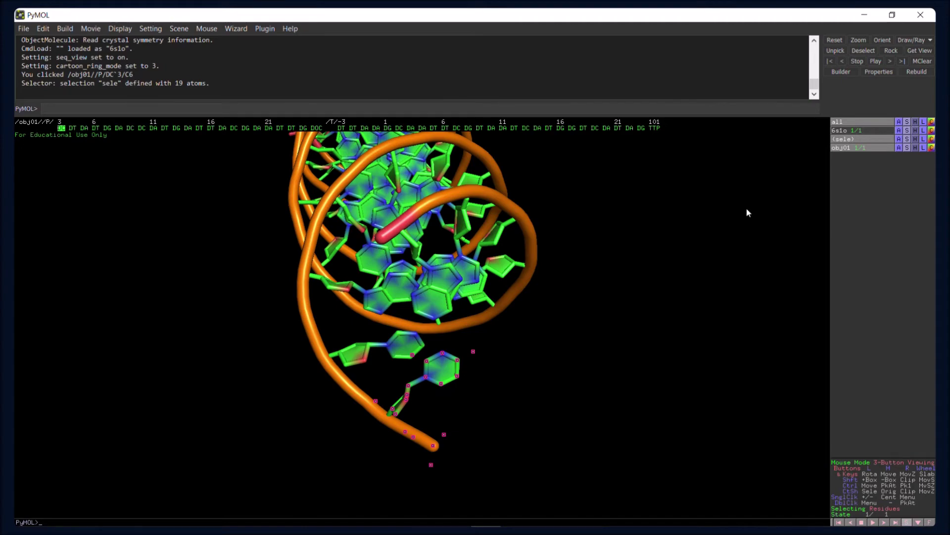
Label the extracted DNA object's atoms with their element symbols and clear the nucleotide selection.
left_click(924, 148)
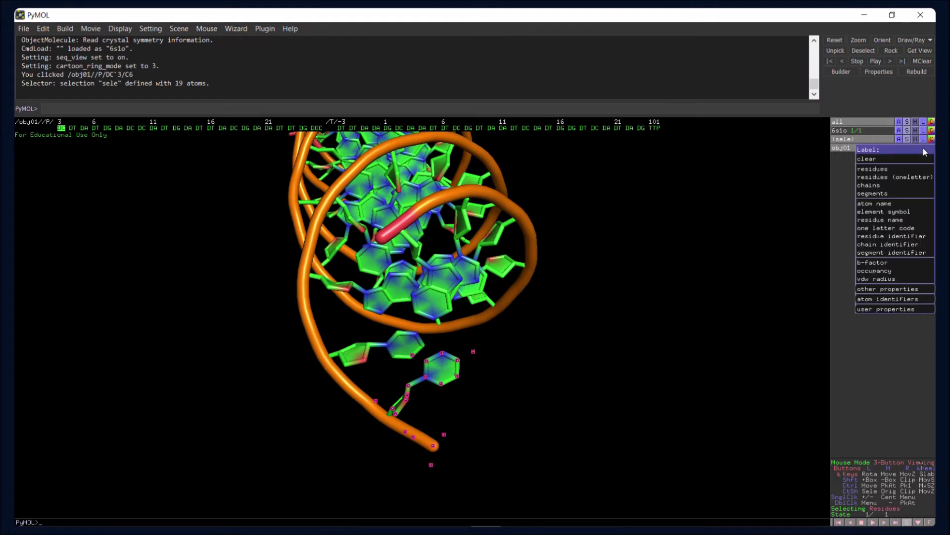
left_click(887, 212)
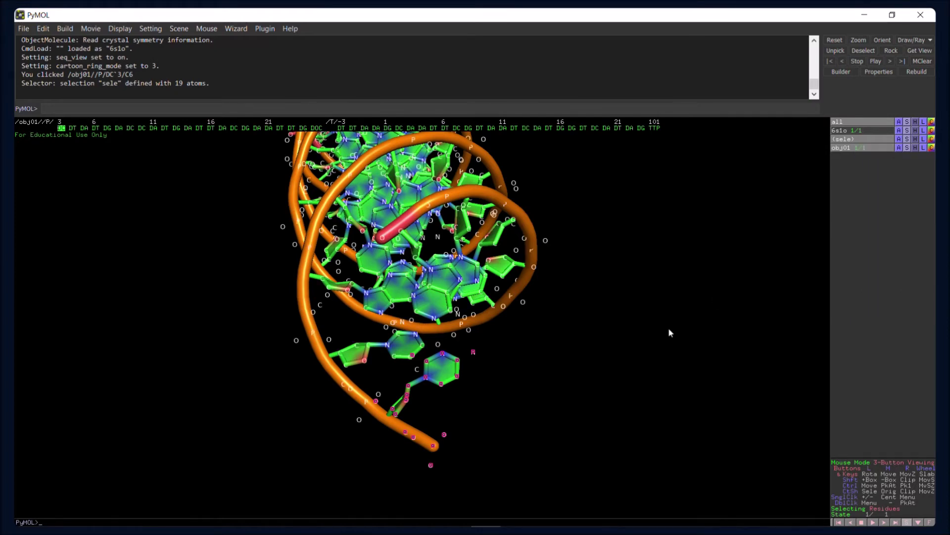
left_click(659, 342)
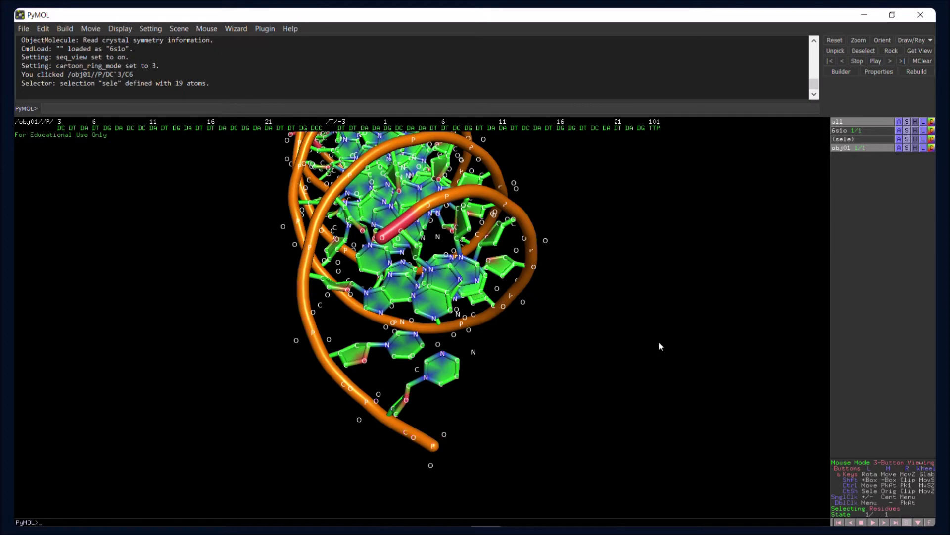
Examine the element labels on the sugar, base and backbone of the nucleotide at the free end.
right_click_drag(495, 430, 521, 469)
right_click_drag(510, 387, 516, 429)
mouse_move(494, 412)
left_mouse_down()
mouse_move(490, 395)
mouse_move(493, 414)
left_mouse_up()
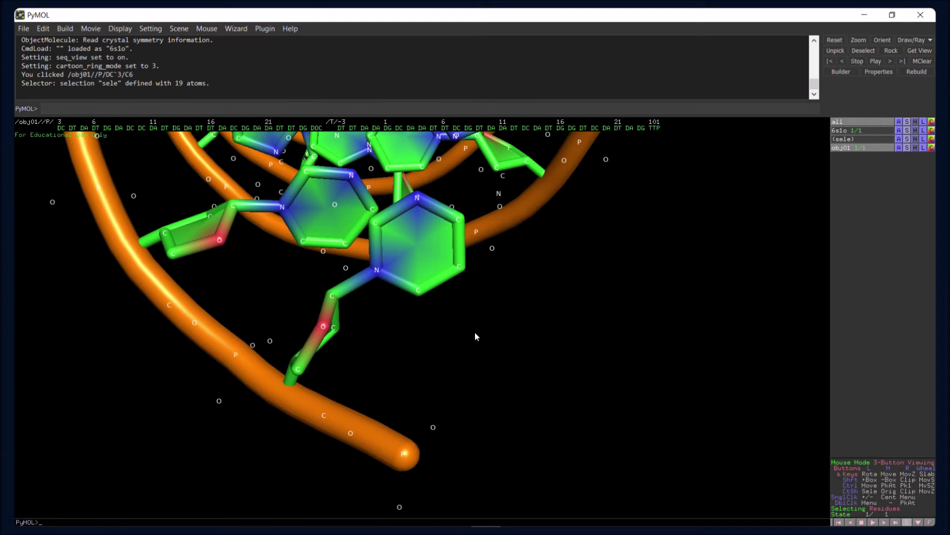
Hide the atom labels on the DNA object obj01.
right_click_drag(475, 338, 465, 231)
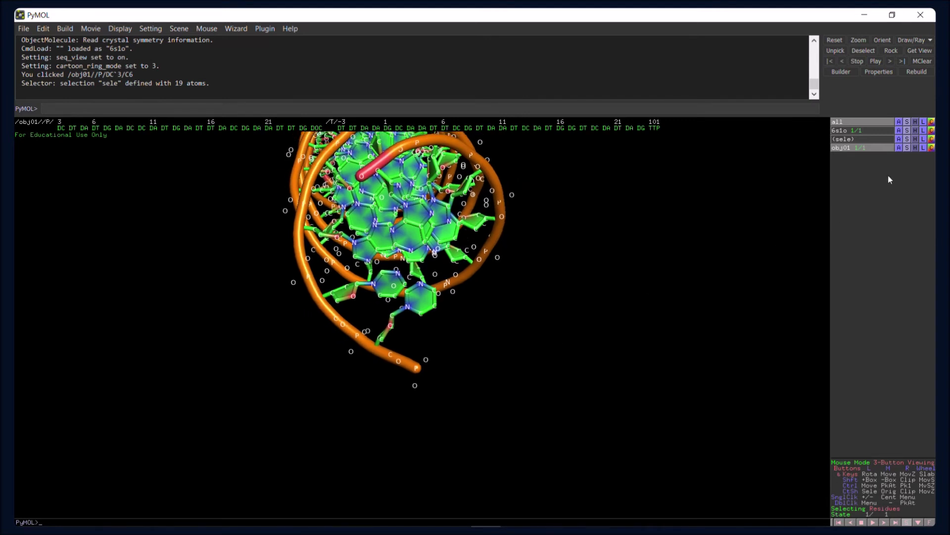
left_click(916, 148)
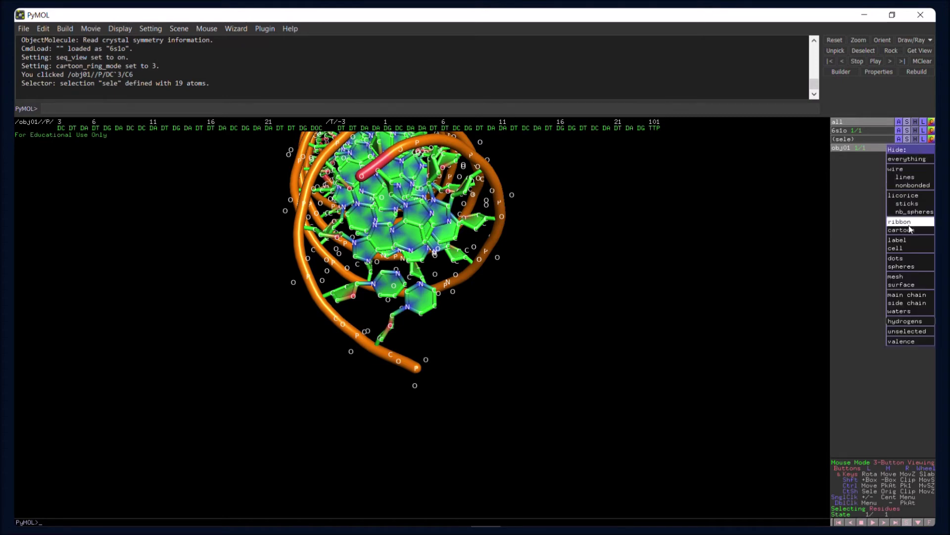
left_click(904, 240)
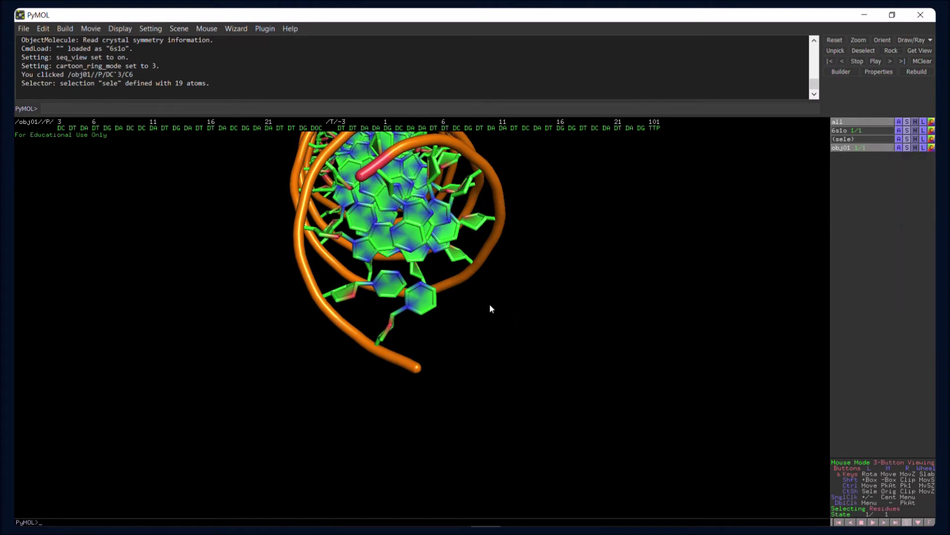
Examine the DNA double helix from the side, following its two backbones and the paired bases between them.
left_click_drag(456, 253, 464, 420)
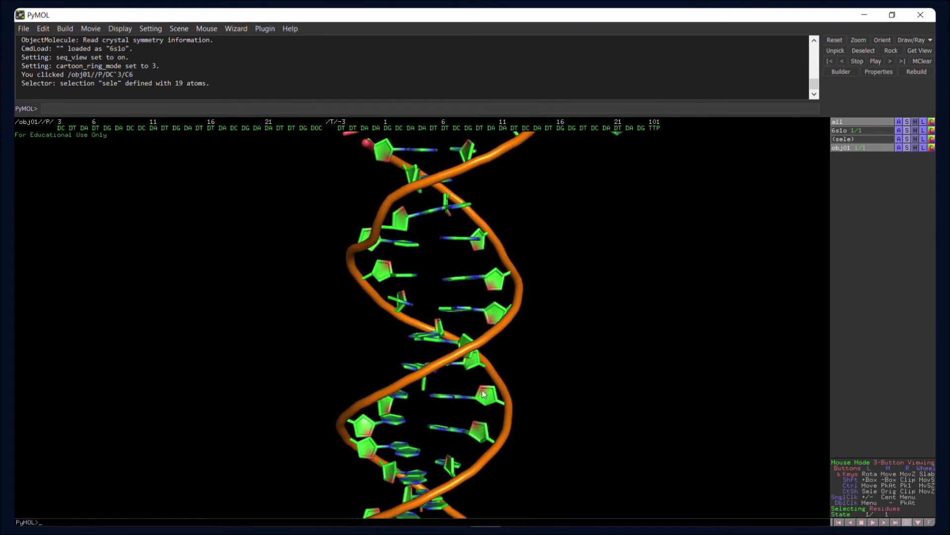
mouse_move(521, 352)
left_mouse_down()
mouse_move(509, 352)
mouse_move(514, 345)
left_mouse_up()
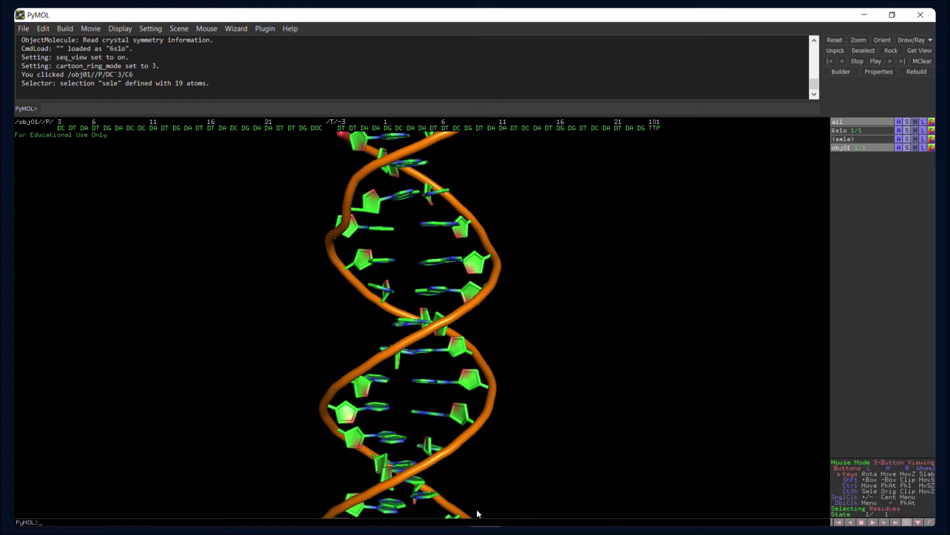
left_click_drag(448, 335, 449, 340)
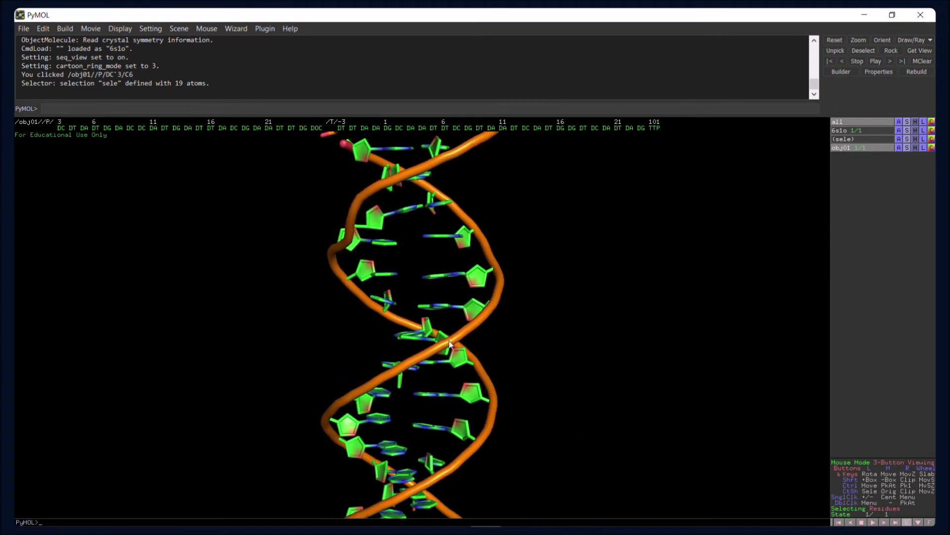
right_click_drag(498, 455, 474, 474)
left_click_drag(474, 475, 465, 442)
left_click_drag(472, 452, 471, 454)
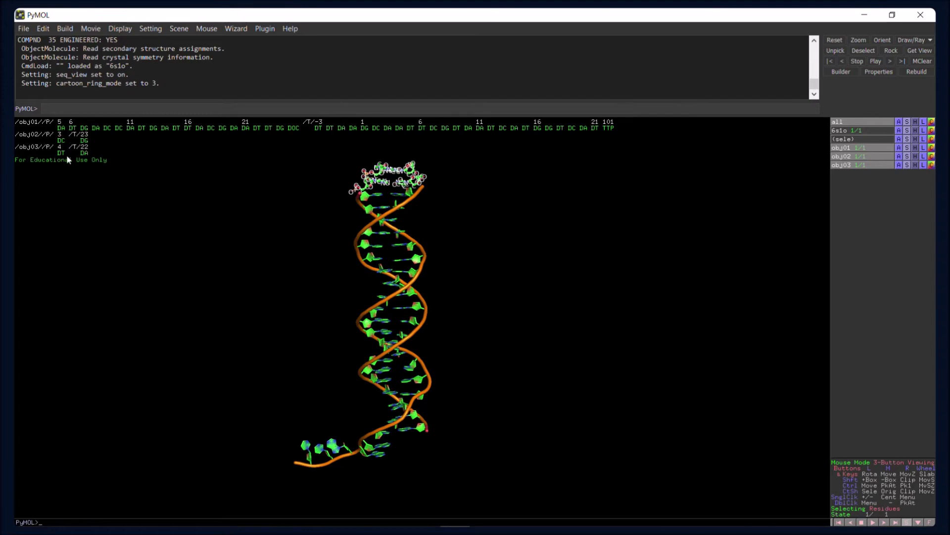
Check which base pairs obj02 and obj03 hold by toggling their visibility, and inspect them looking down the helix.
left_click(862, 156)
left_click(861, 163)
left_click(861, 163)
left_click(861, 157)
left_click_drag(516, 351, 489, 412)
right_click_drag(488, 408, 492, 417)
right_click_drag(420, 370, 483, 406)
left_click_drag(435, 408, 461, 391)
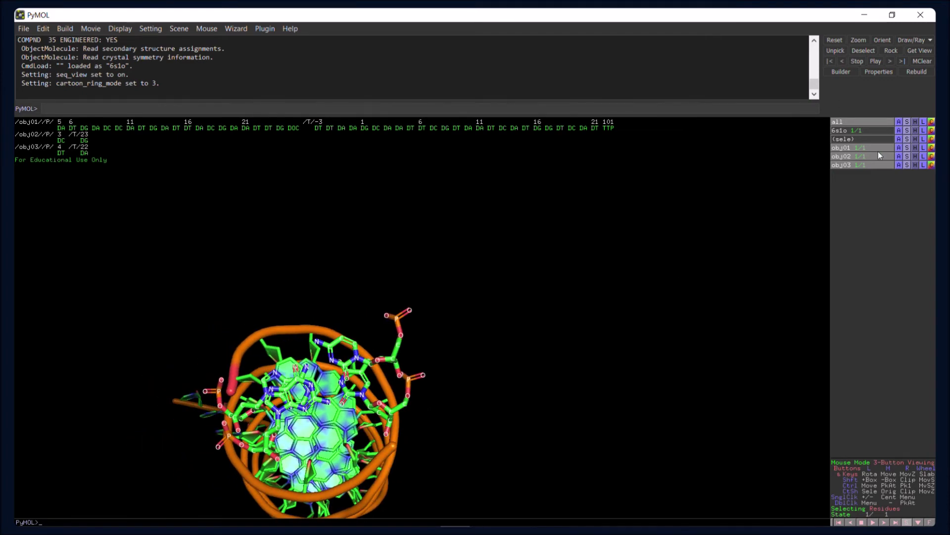
Hide obj01 to isolate the two extracted base pairs and center the view on obj02.
left_click(900, 130)
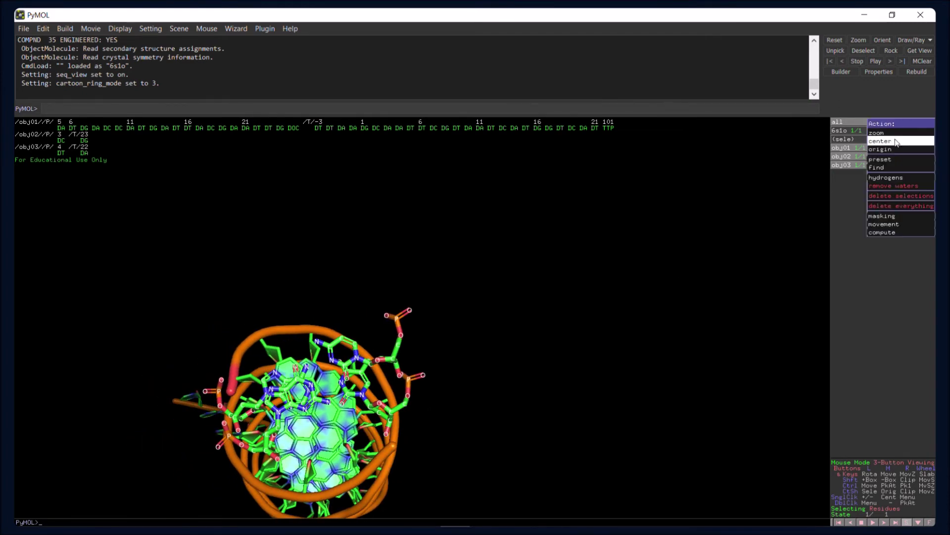
left_click(896, 142)
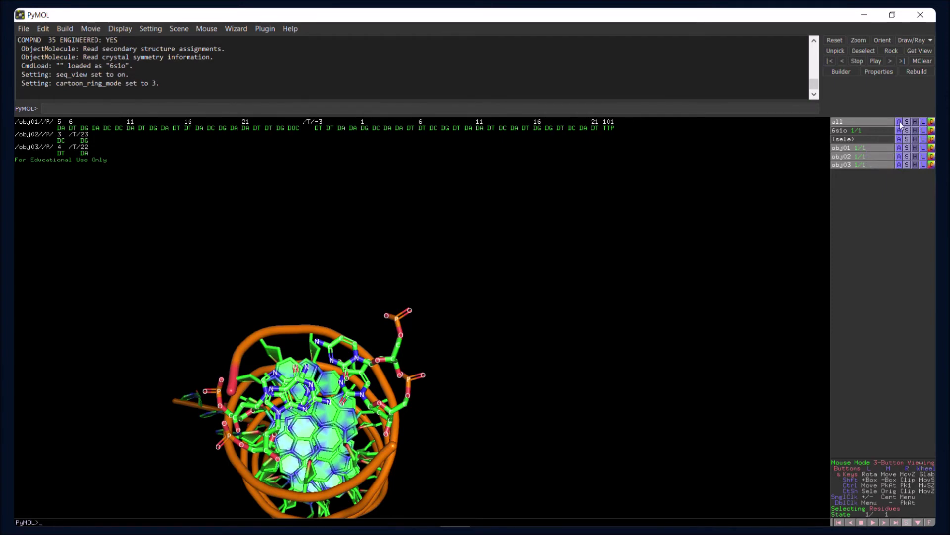
left_click_drag(321, 333, 329, 309)
left_click(869, 149)
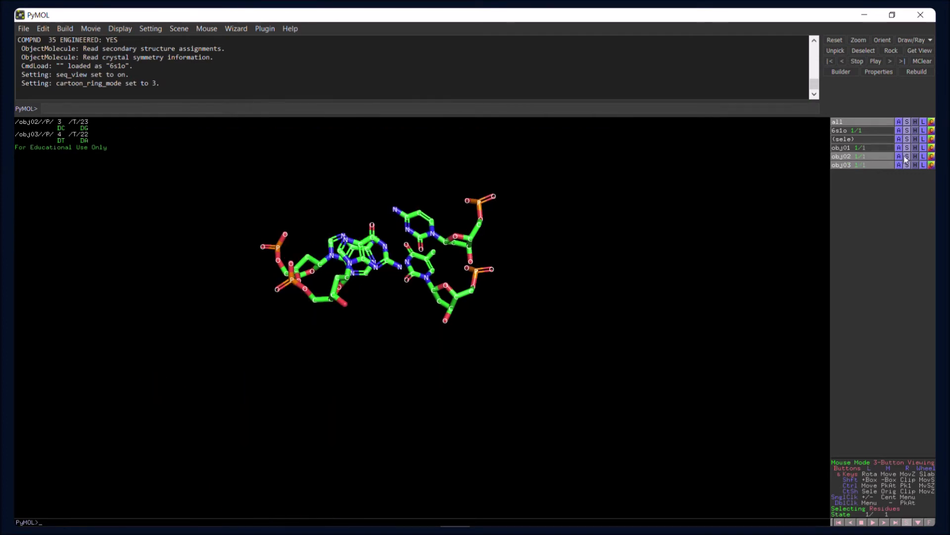
left_click(898, 156)
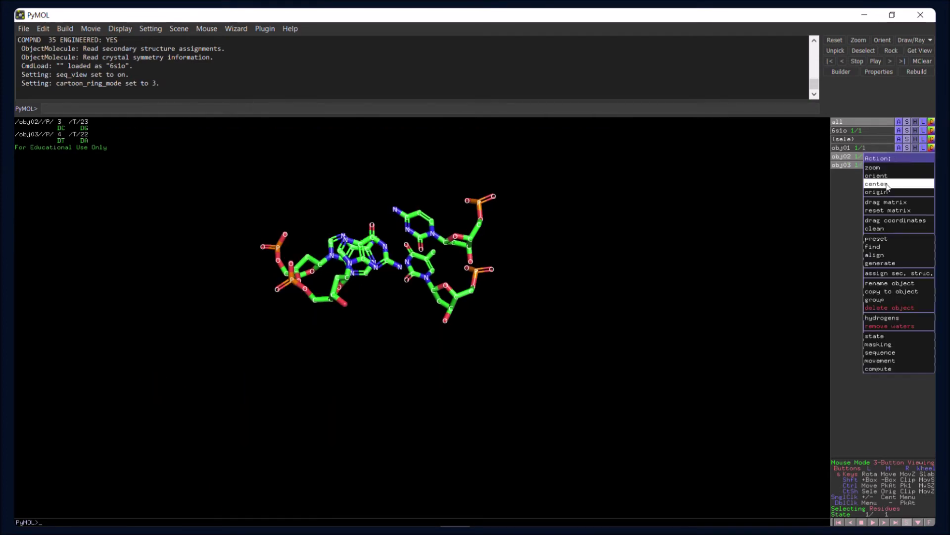
left_click(887, 185)
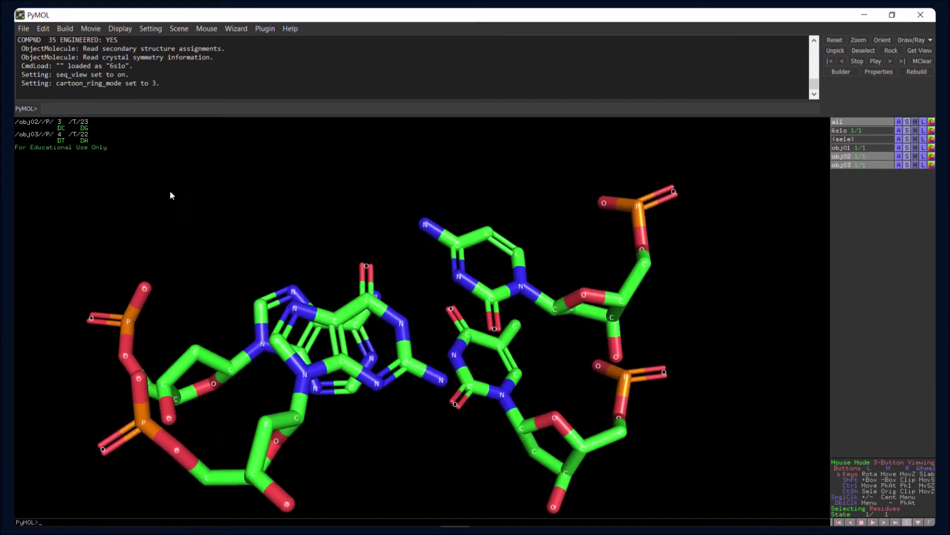
Display the A–T pair and the G–C pair one at a time, leaving only the G–C pair in obj02 shown.
left_click(872, 157)
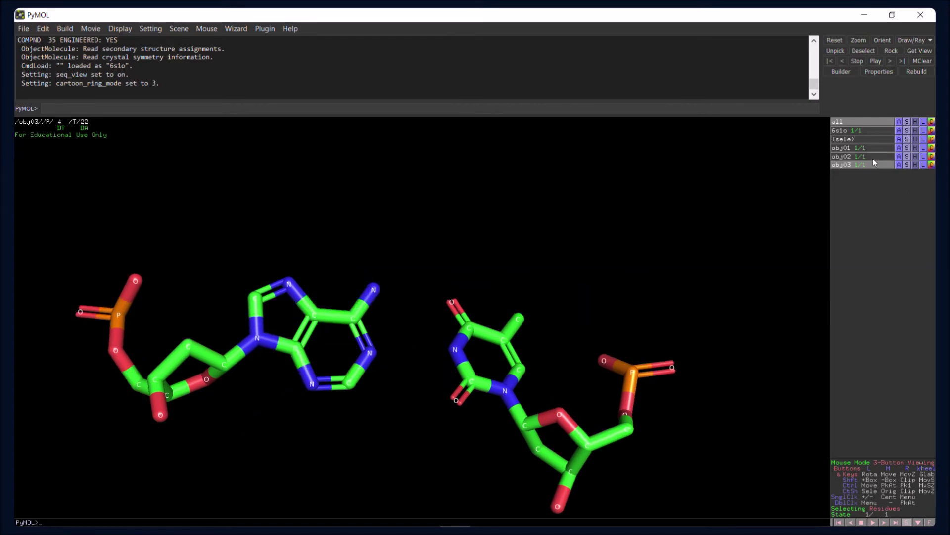
left_click(873, 157)
left_click(873, 165)
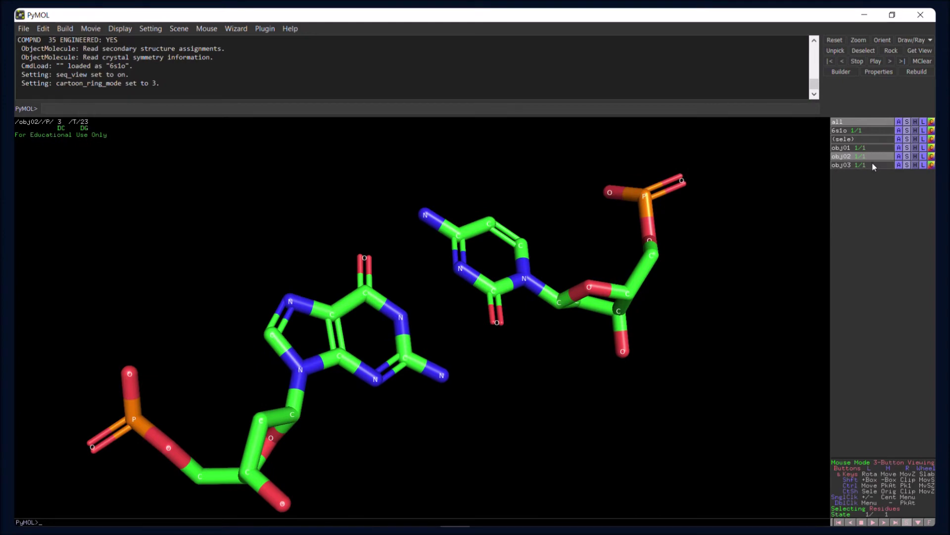
left_click(873, 164)
left_click(871, 165)
Orient the view to obj02 so the G–C pair lies face-on and fills the viewport.
left_click(900, 157)
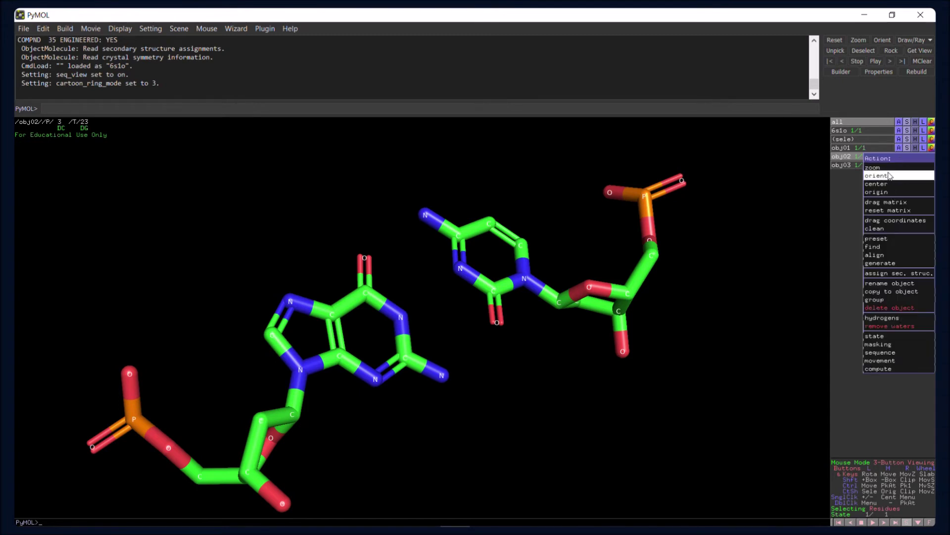
left_click(889, 176)
right_click_drag(712, 439, 727, 478)
right_click_drag(678, 379, 697, 431)
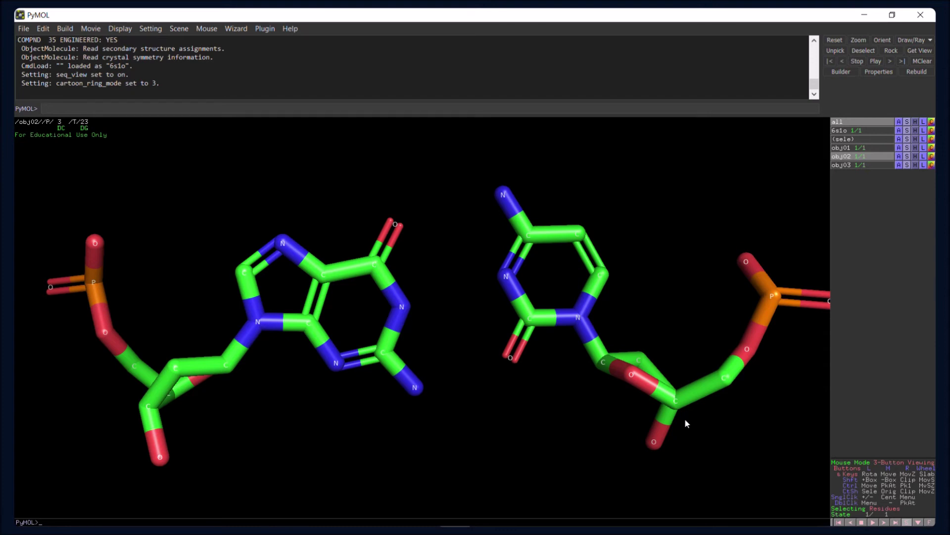
Measure the three G–C hydrogen-bond distances with the Measurement wizard: guanine O6 to cytosine N4, N1 to N3, and N2 to O2.
left_click(231, 31)
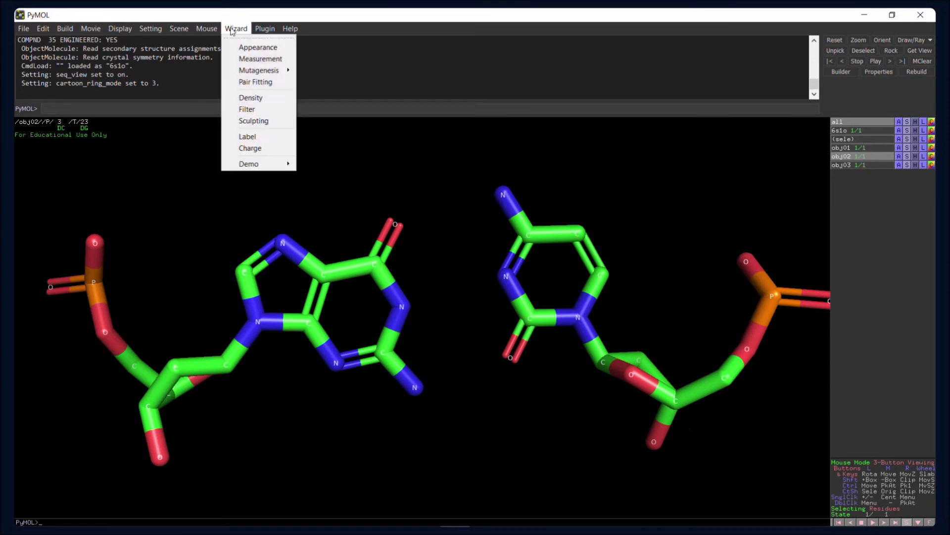
left_click(253, 59)
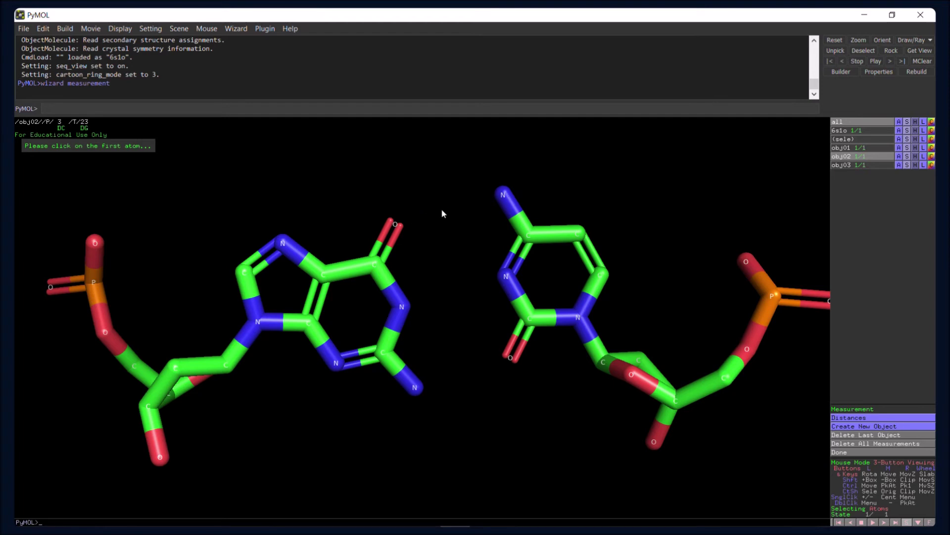
left_click(401, 228)
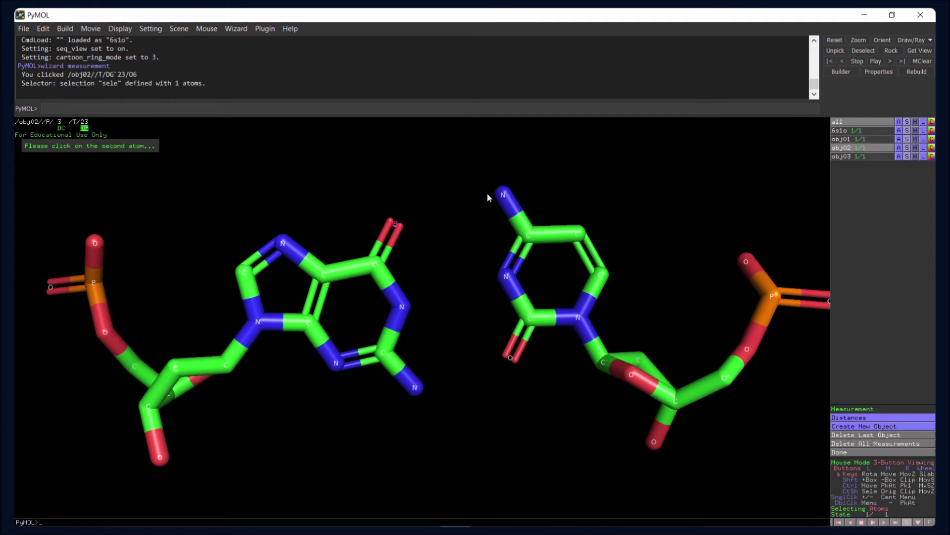
left_click(500, 196)
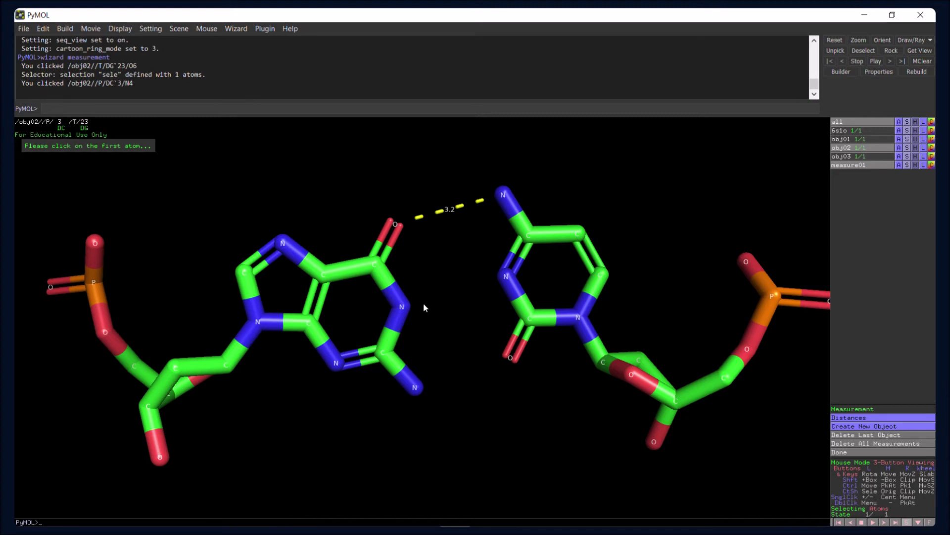
left_click(409, 311)
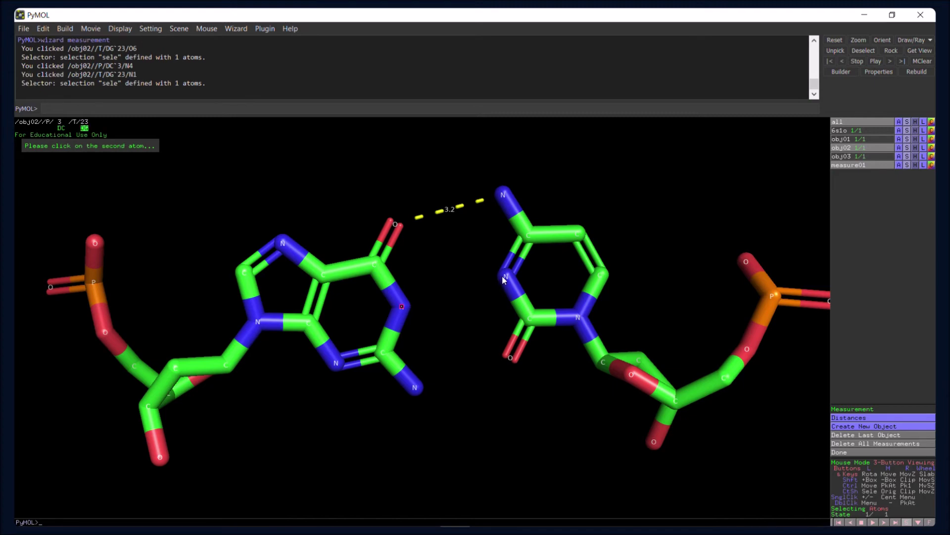
left_click(503, 276)
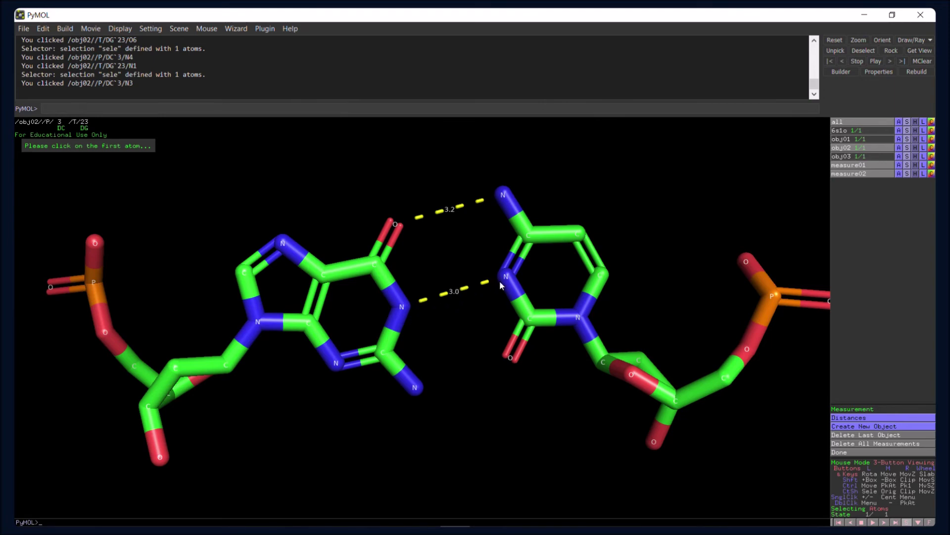
left_click(416, 388)
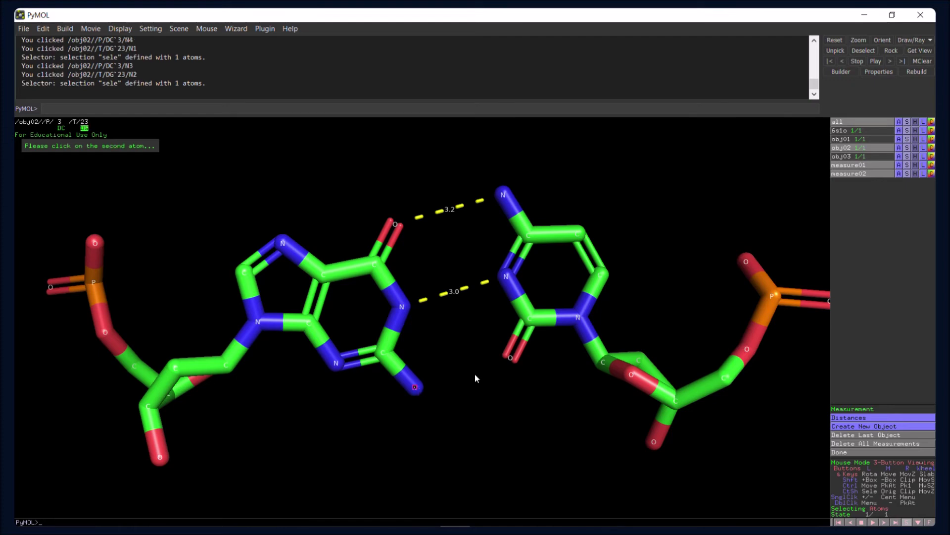
left_click(510, 358)
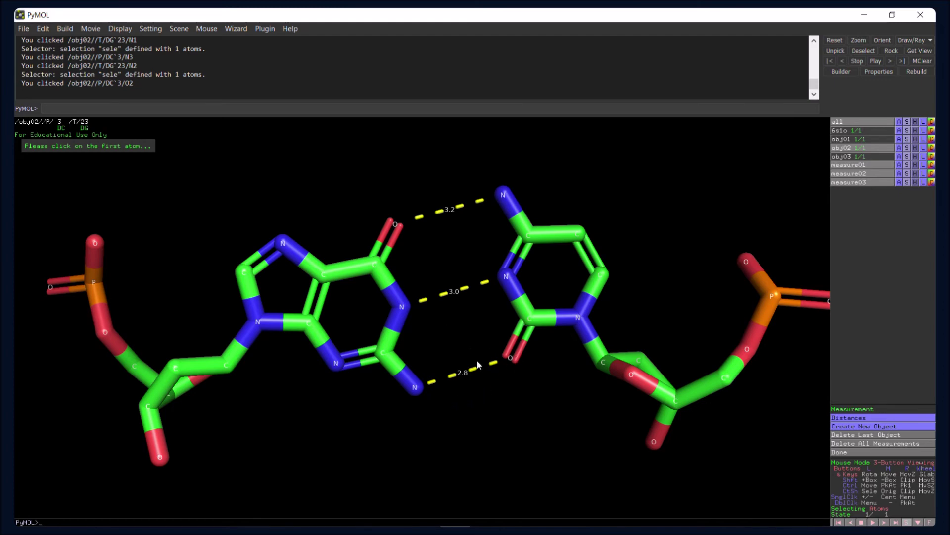
Show obj01 again and examine the measured G–C pair edge-on and face-on in its place at the end of the helix.
left_click_drag(490, 371, 468, 260)
left_click_drag(360, 420, 328, 354)
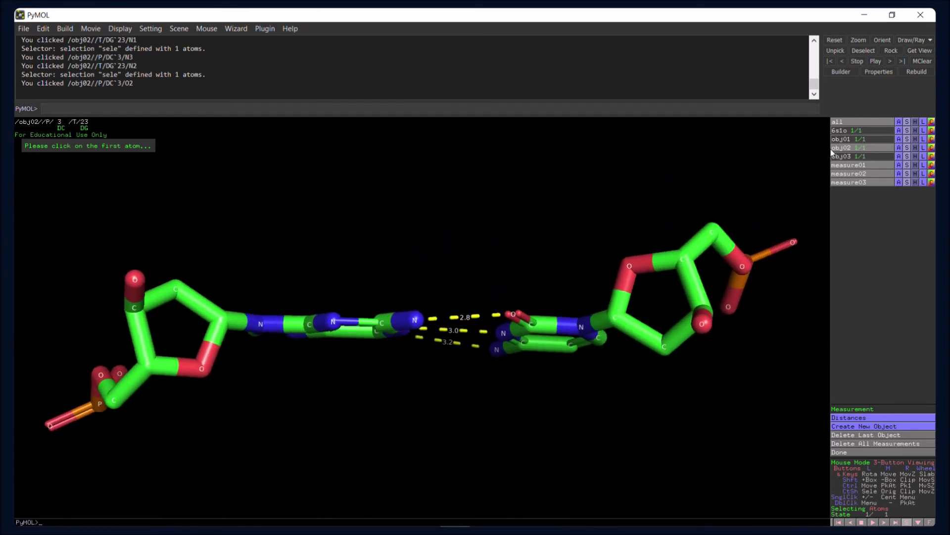
left_click(850, 140)
right_click_drag(696, 342, 662, 194)
right_click_drag(638, 386, 624, 255)
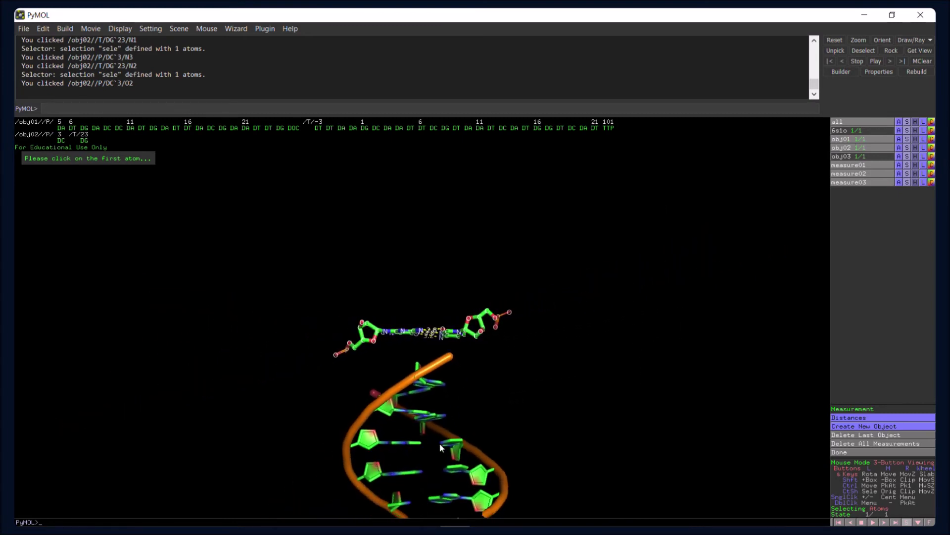
left_click_drag(501, 488, 431, 449)
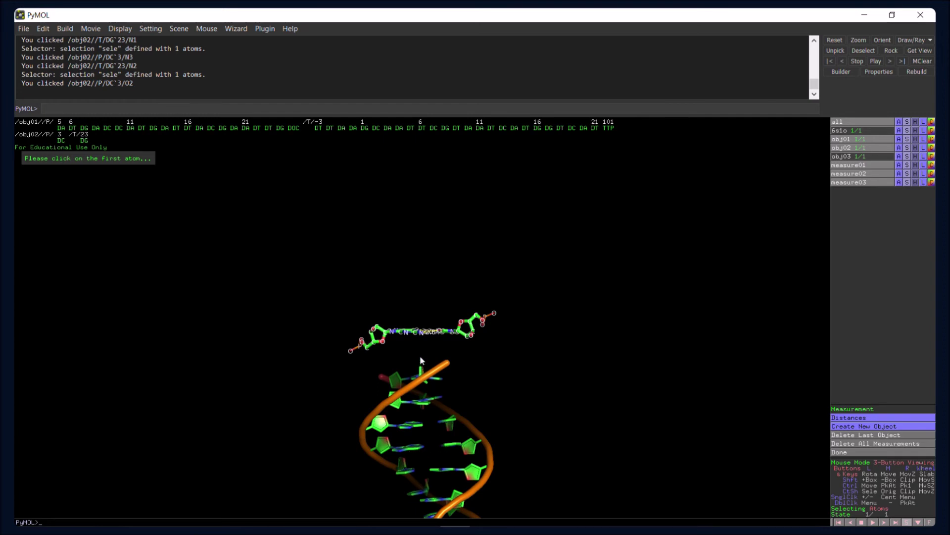
mouse_move(432, 350)
right_mouse_down()
mouse_move(428, 417)
mouse_move(439, 416)
right_mouse_up()
right_click_drag(443, 357, 447, 408)
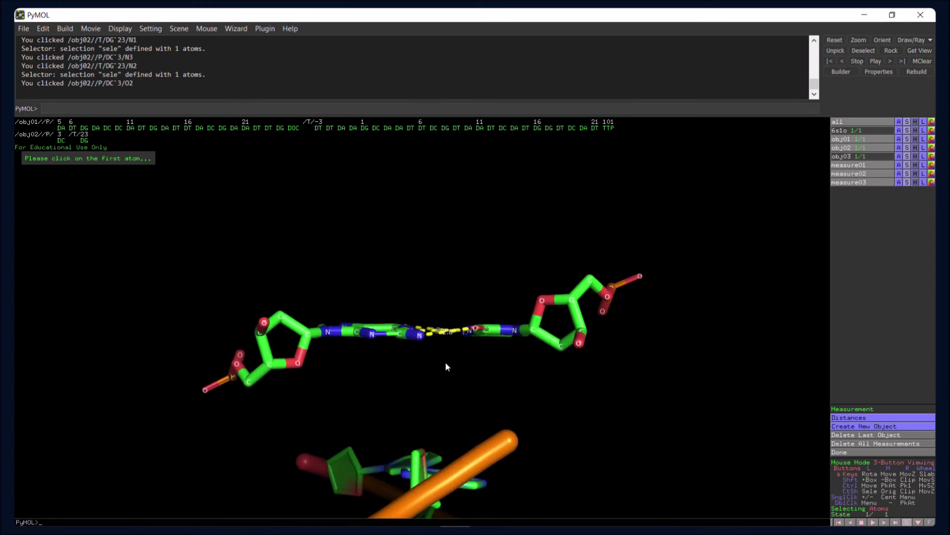
right_click_drag(444, 362, 450, 406)
left_click_drag(450, 406, 411, 497)
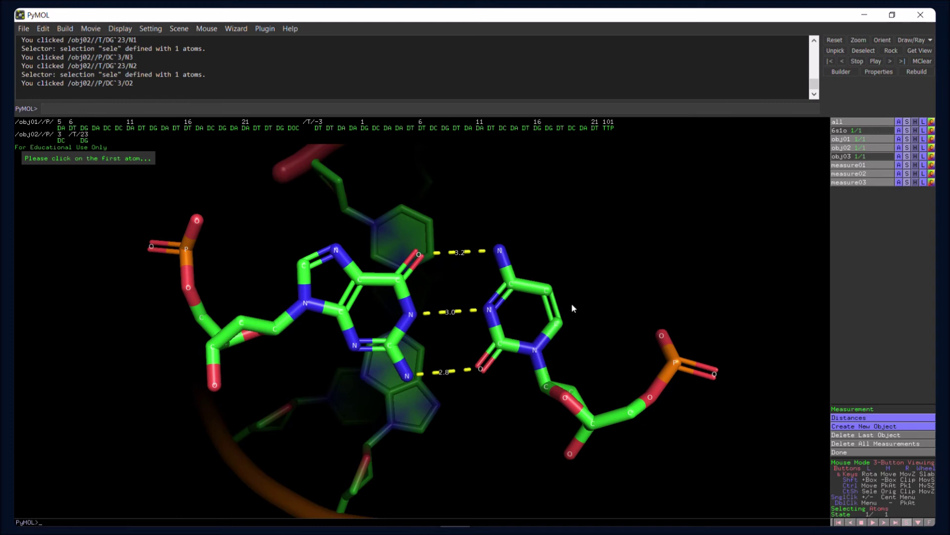
Show the A–T pair in obj03 instead of obj02 and hide the three distance measurements.
left_click(866, 155)
left_click(865, 147)
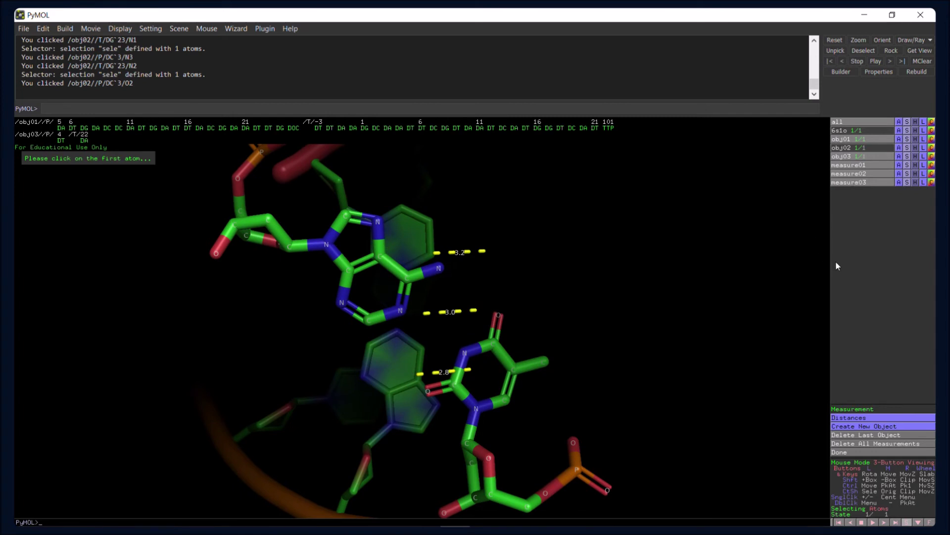
left_click(865, 164)
left_click(864, 175)
left_click(859, 182)
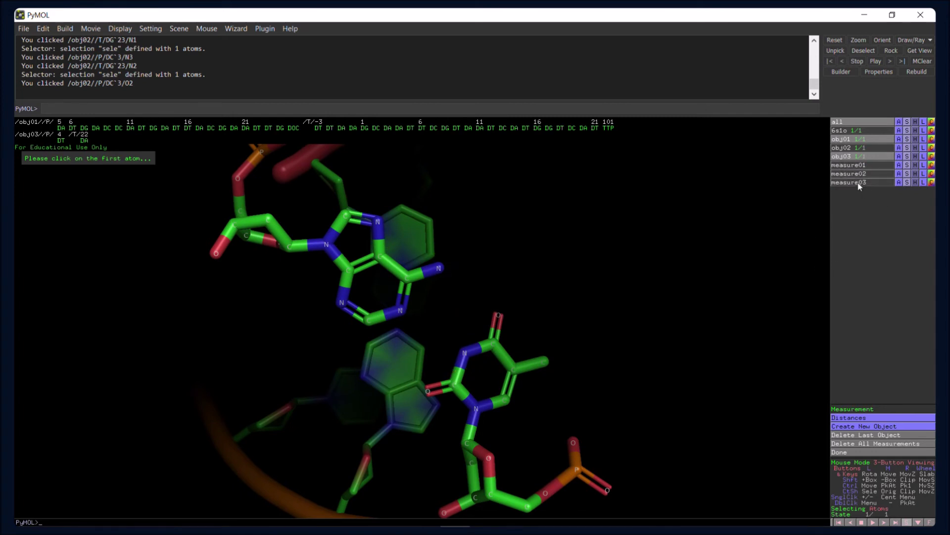
Hide obj01 and frame the A–T pair in obj03 face-on with its facing base edges up close.
left_click_drag(706, 454, 668, 333)
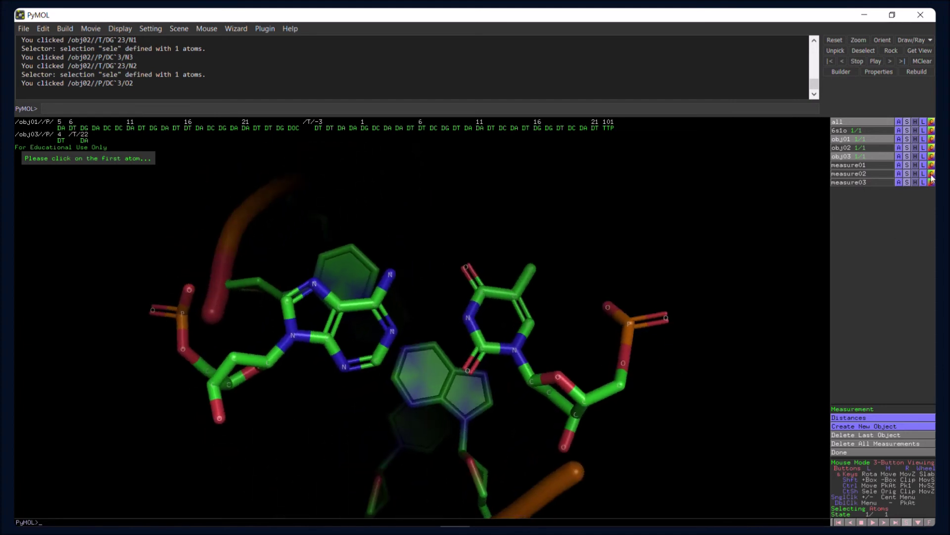
left_click(874, 138)
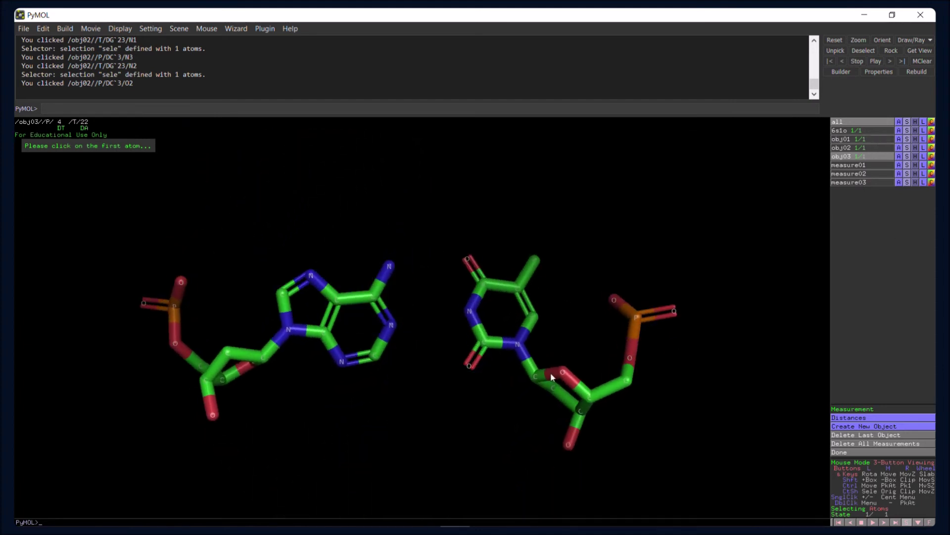
right_click_drag(572, 423, 594, 473)
right_click_drag(552, 340, 569, 460)
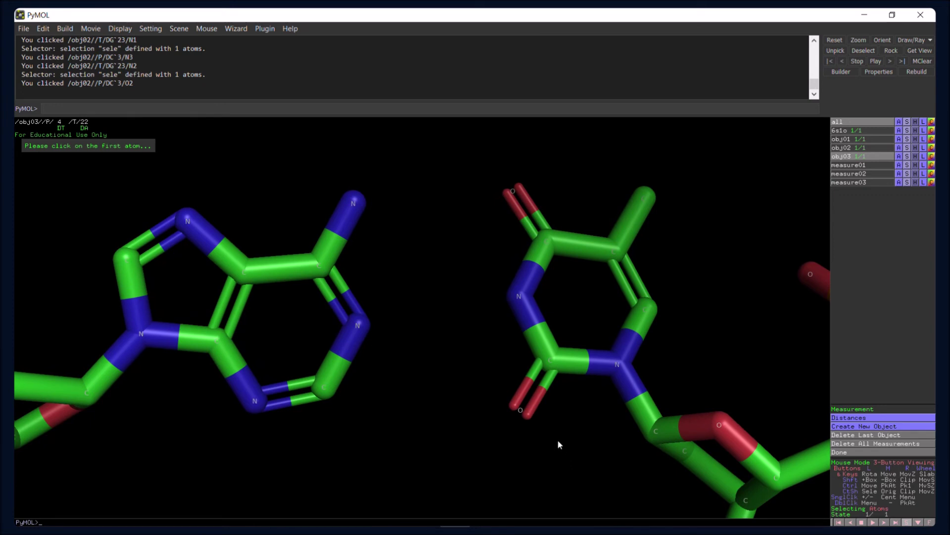
Measure three A–T distances with the Measurement wizard: adenine N6 to thymine O4, adenine N1 to thymine N3, and thymine O2 to adenine N3.
left_click(236, 29)
left_click(256, 59)
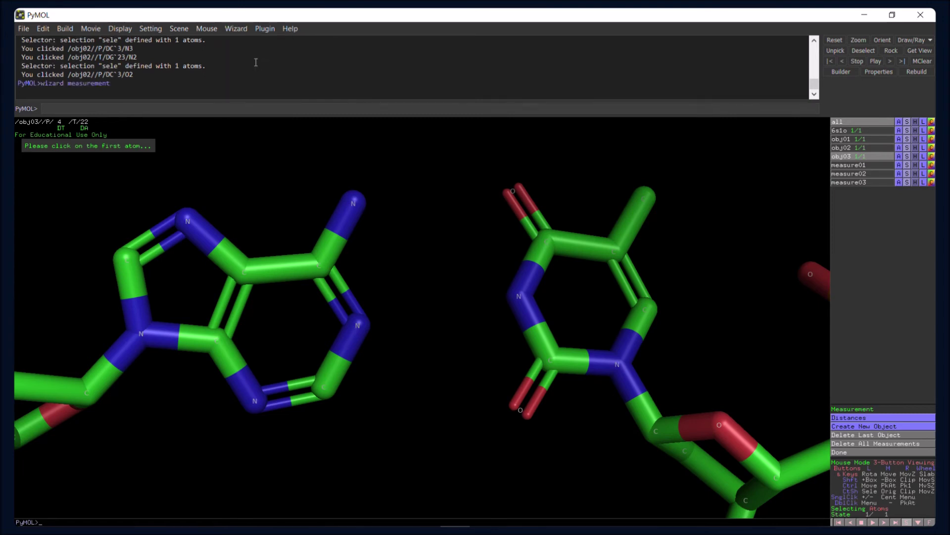
left_click(355, 204)
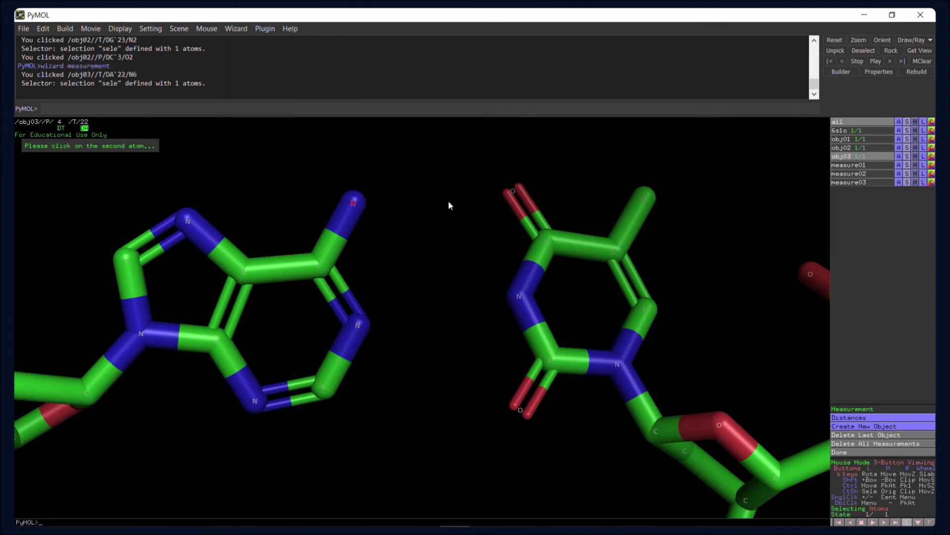
left_click(514, 189)
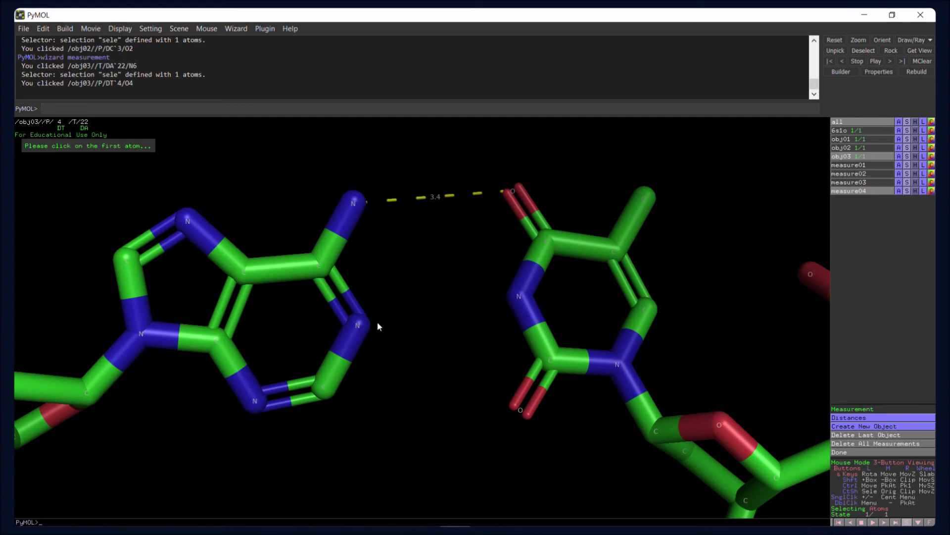
left_click(360, 325)
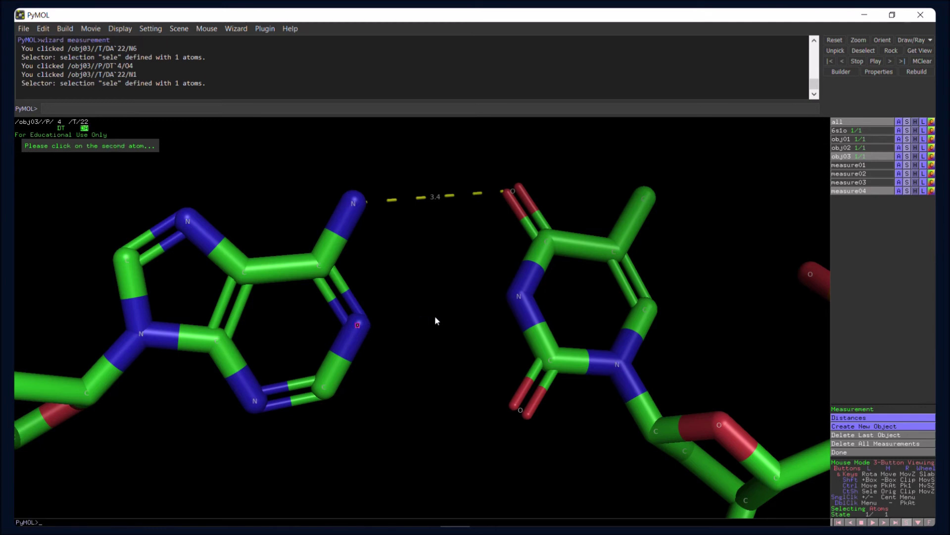
left_click(519, 297)
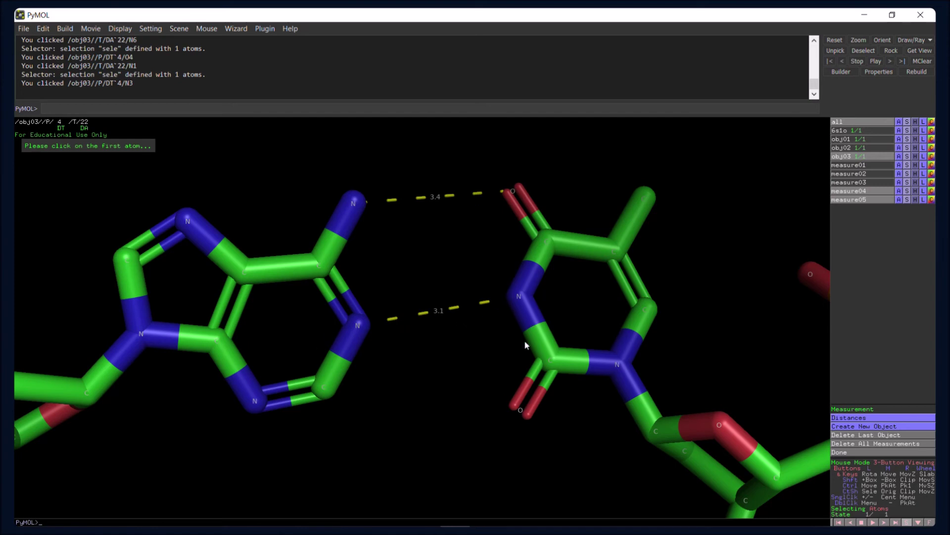
left_click(520, 410)
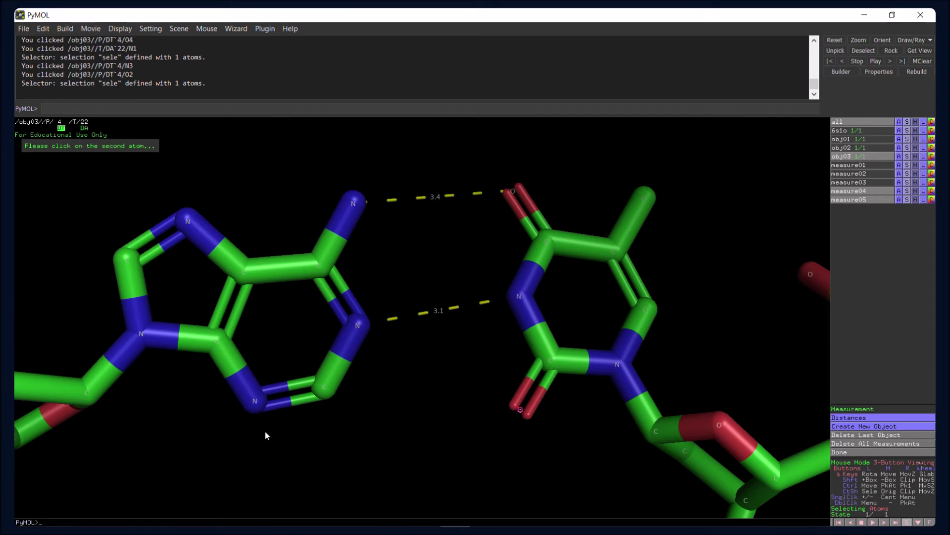
left_click(255, 406)
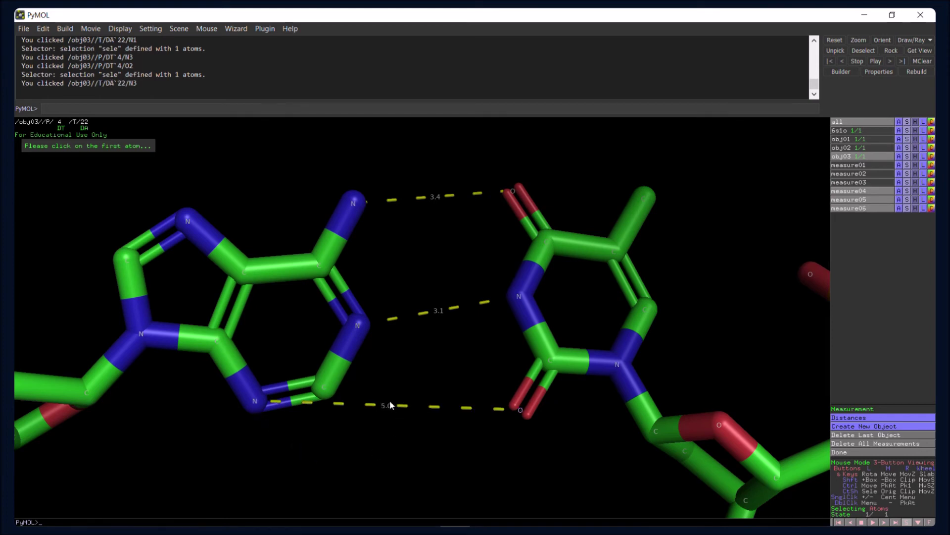
Hide the distance measured between thymine O2 and adenine N3, keeping the whole A–T pair in view.
right_click_drag(395, 421, 394, 494)
right_click_drag(387, 403, 391, 427)
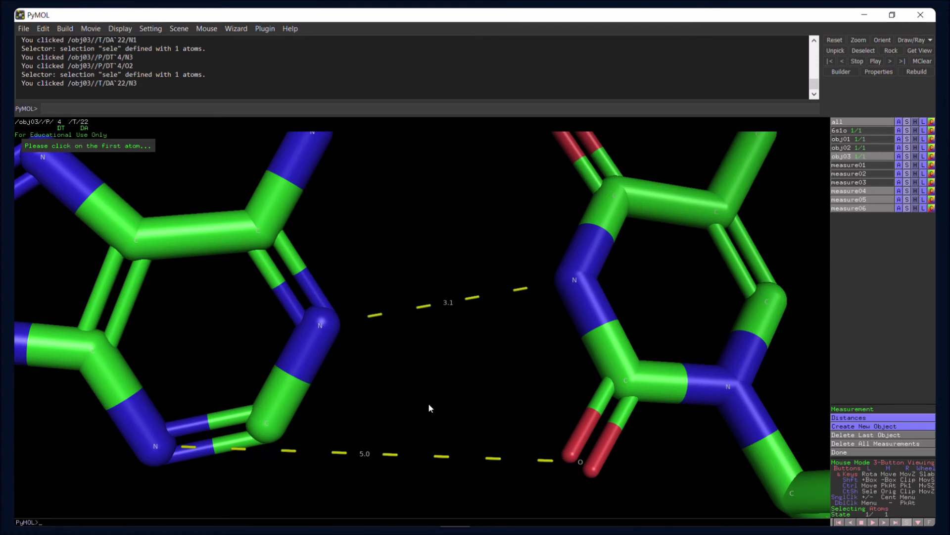
left_click_drag(429, 399, 424, 380)
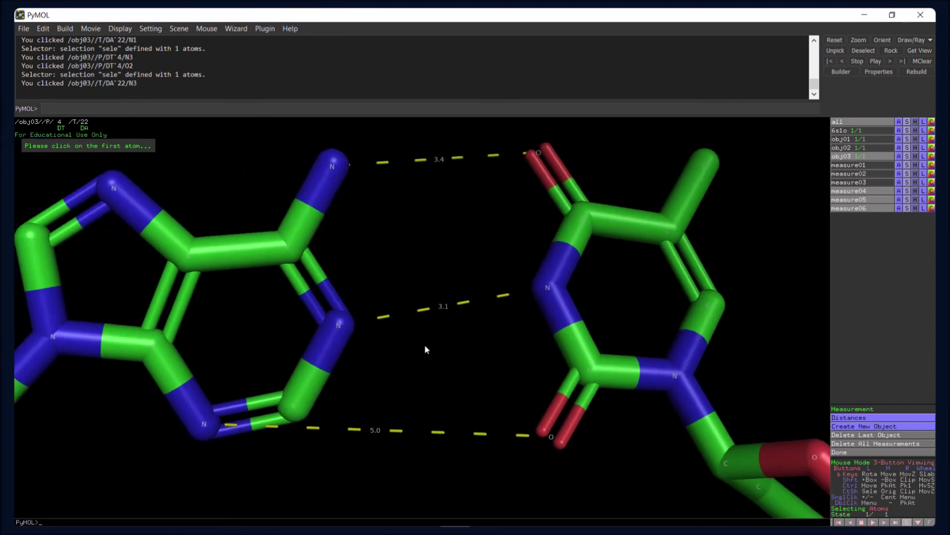
left_click_drag(424, 346, 430, 323)
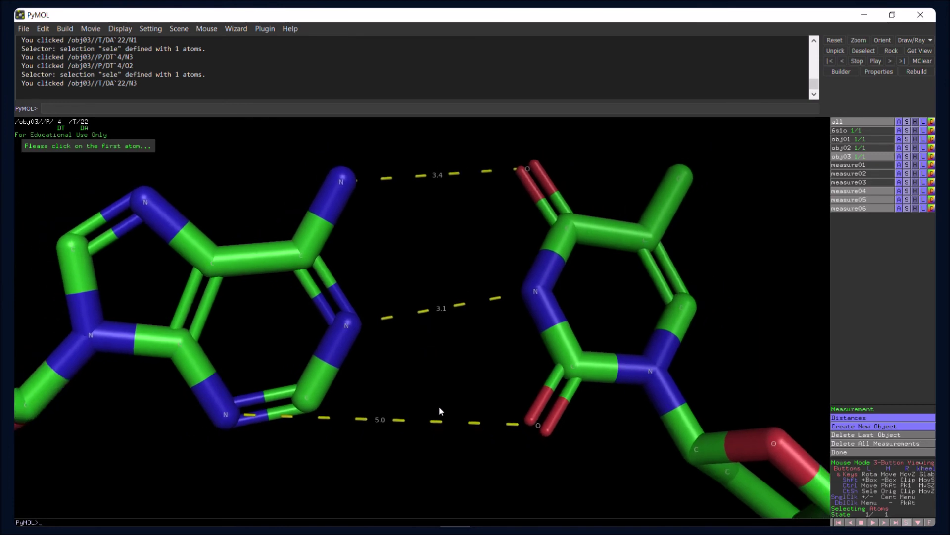
left_click_drag(436, 433, 439, 413)
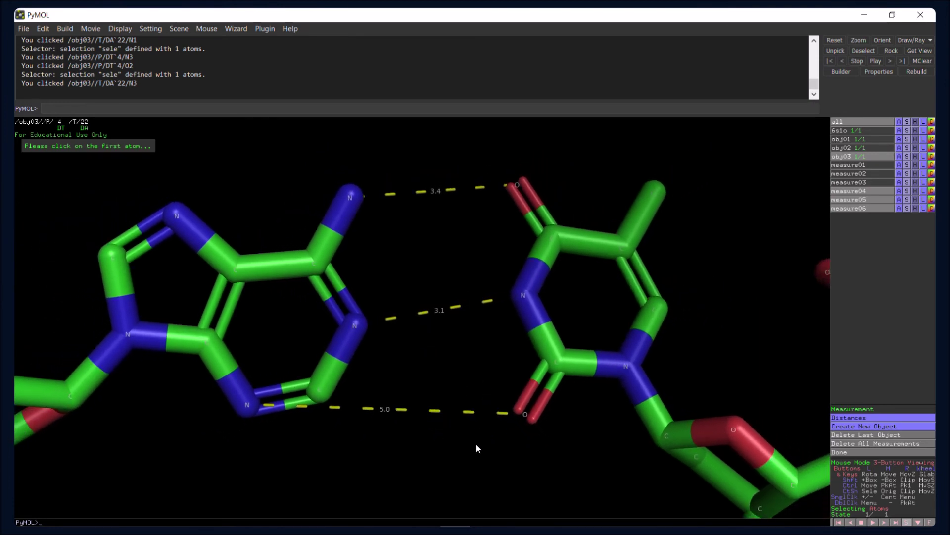
left_click_drag(476, 449, 456, 370)
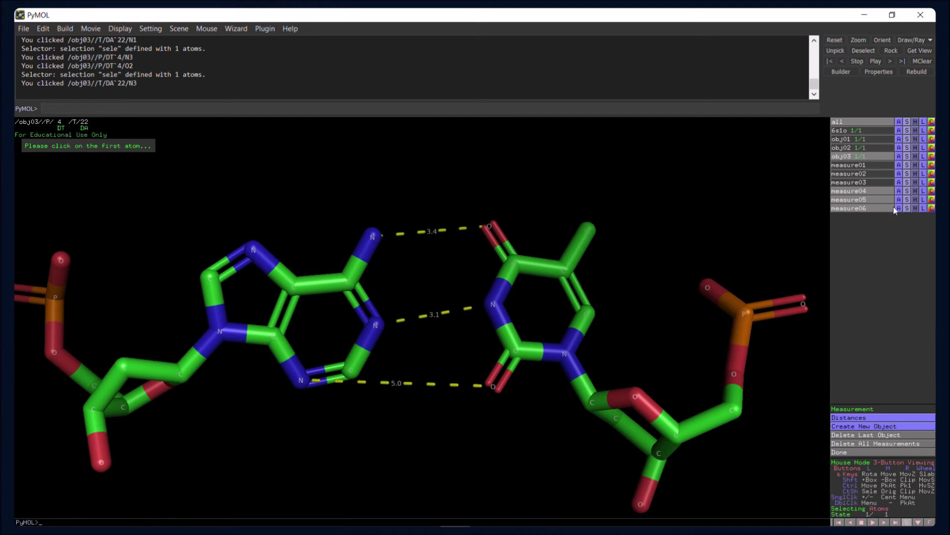
left_click(881, 207)
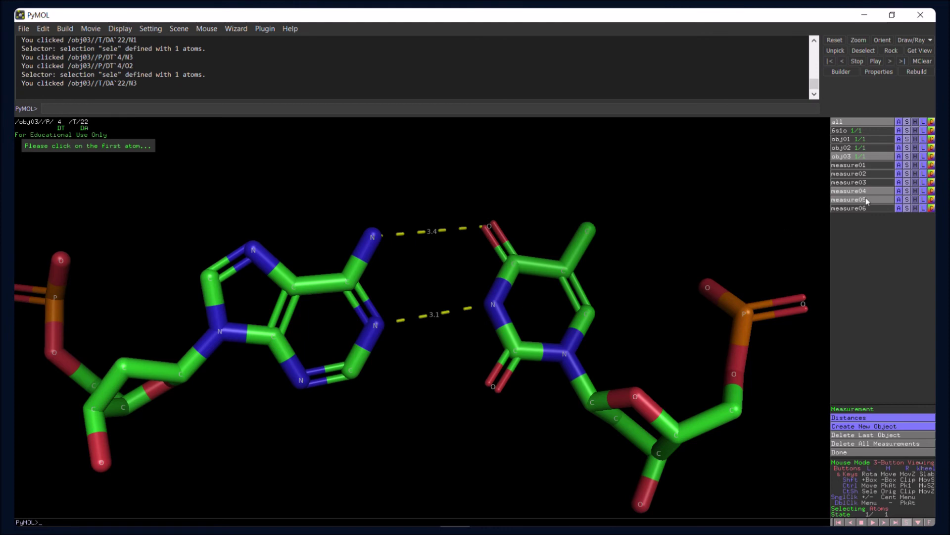
Show the G–C pair in obj02 with its three distance measurements above the A–T pair, and compare both pairs edge-on.
left_click(859, 182)
left_click(859, 173)
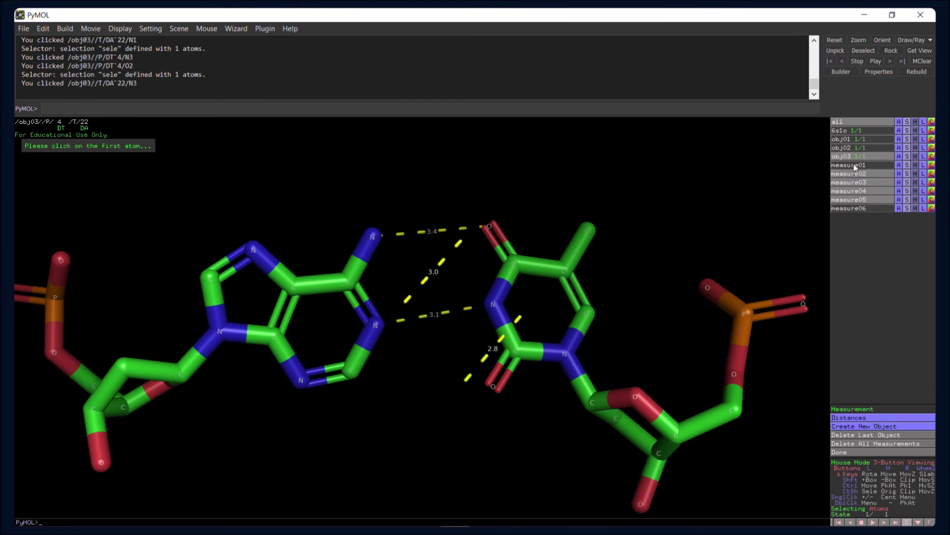
left_click(855, 165)
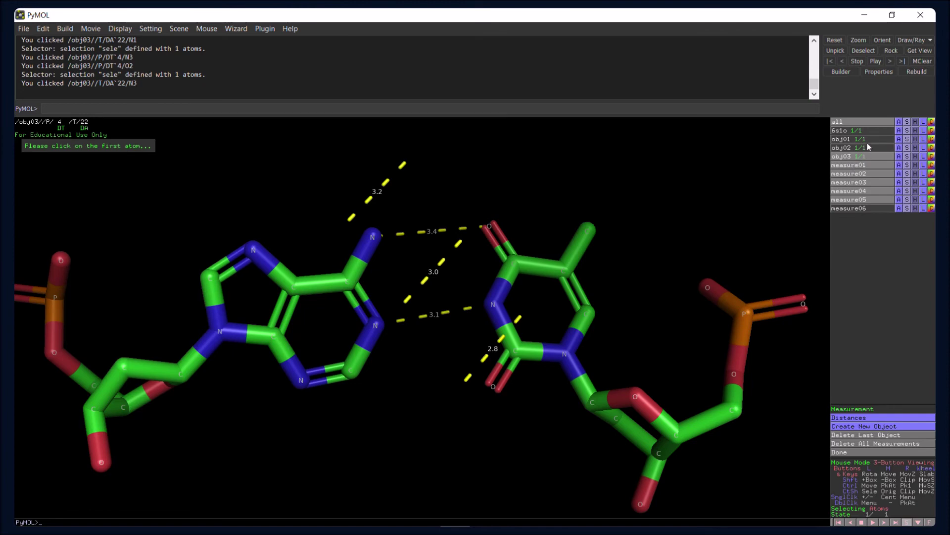
left_click(862, 144)
left_click_drag(519, 410, 463, 328)
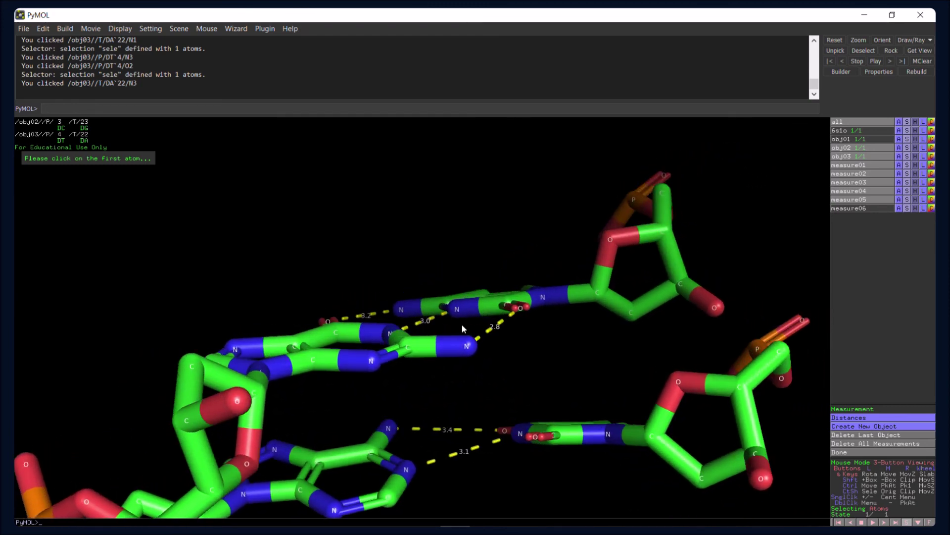
left_click_drag(280, 401, 233, 369)
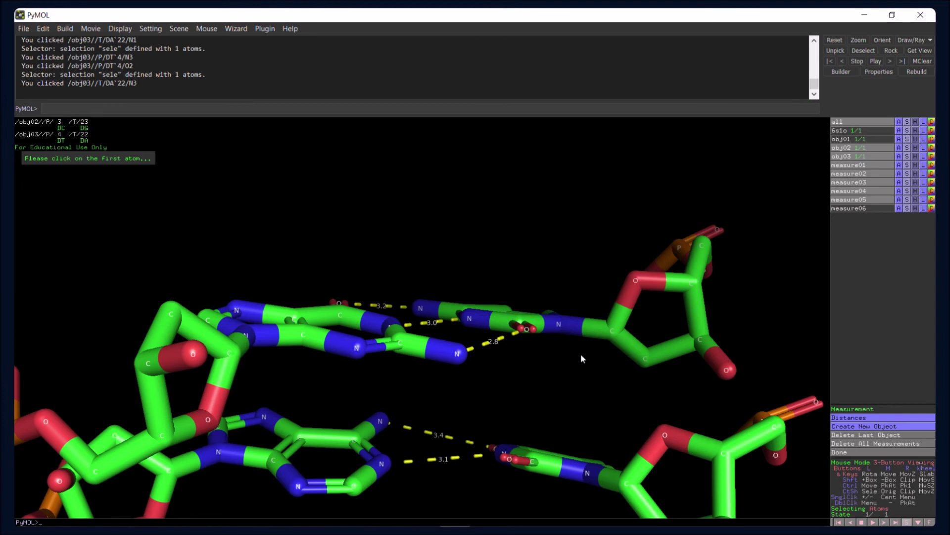
right_click_drag(581, 355, 566, 304)
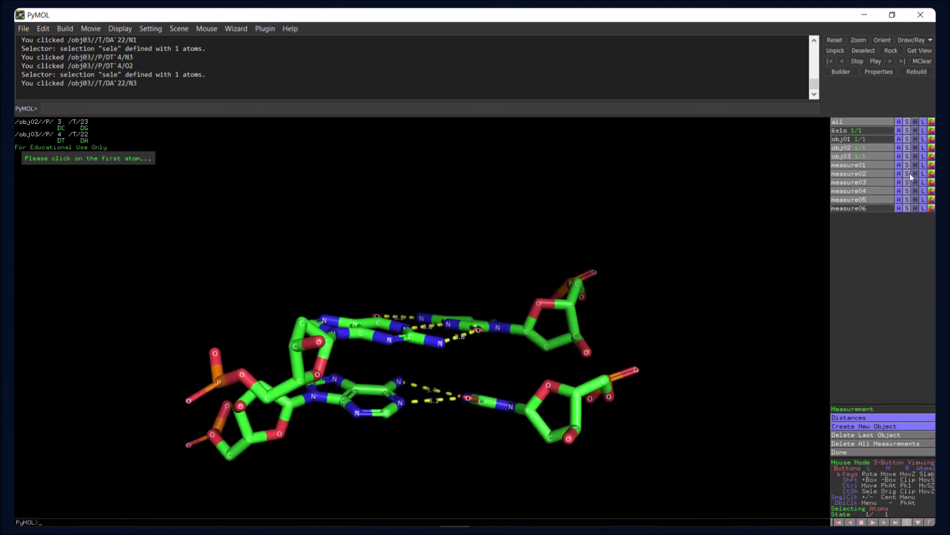
Show the helix obj01 again and hide obj02, obj03 and the distance measurements measure01 to measure05.
left_click(864, 139)
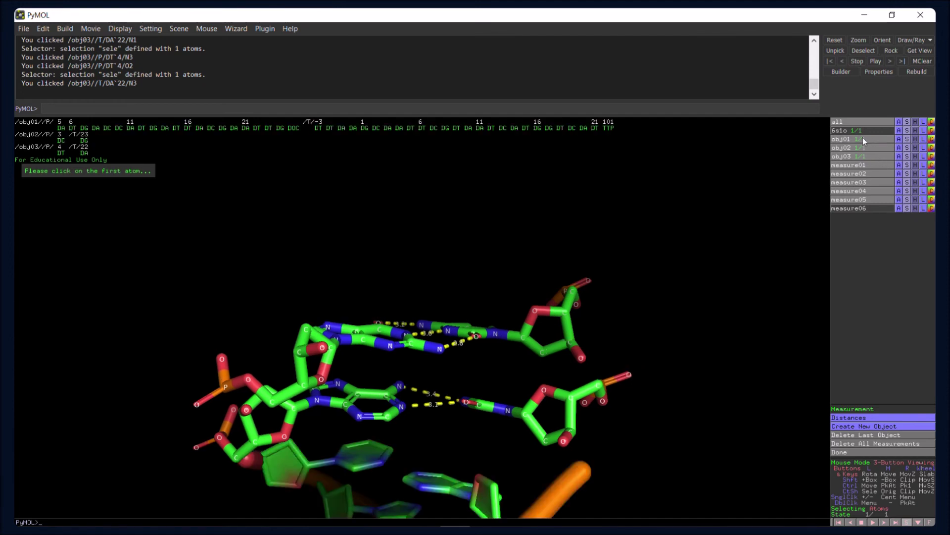
right_click_drag(750, 278, 604, 356)
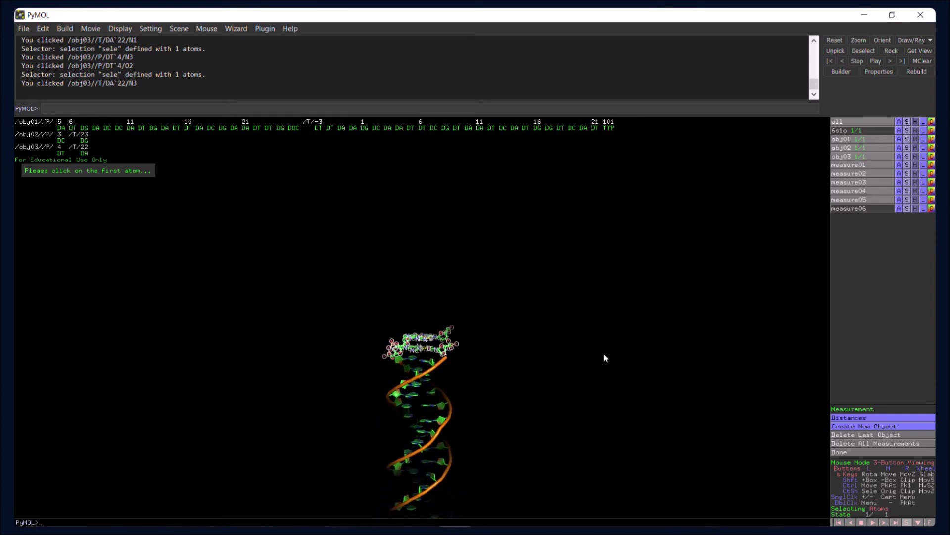
left_click(874, 148)
left_click(870, 157)
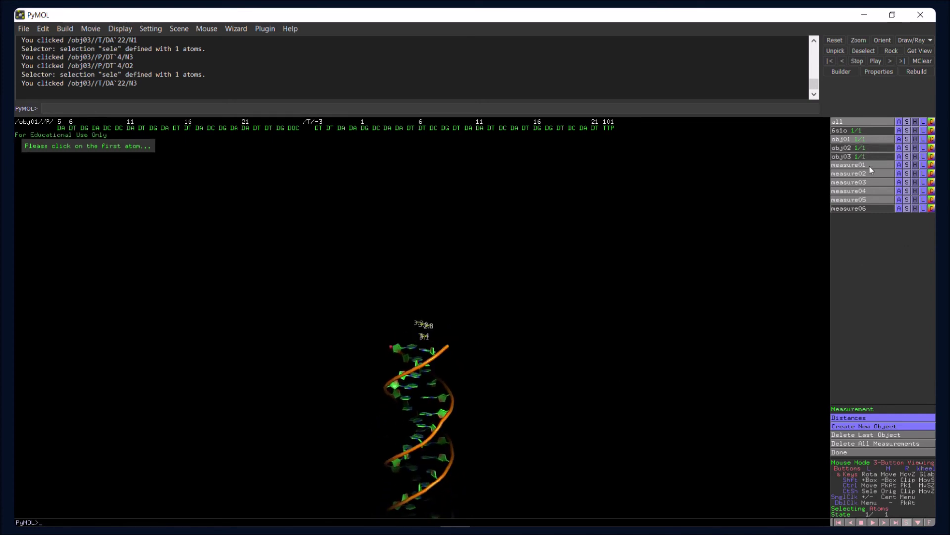
left_click(869, 165)
left_click(869, 174)
left_click(869, 181)
left_click(866, 190)
left_click(861, 199)
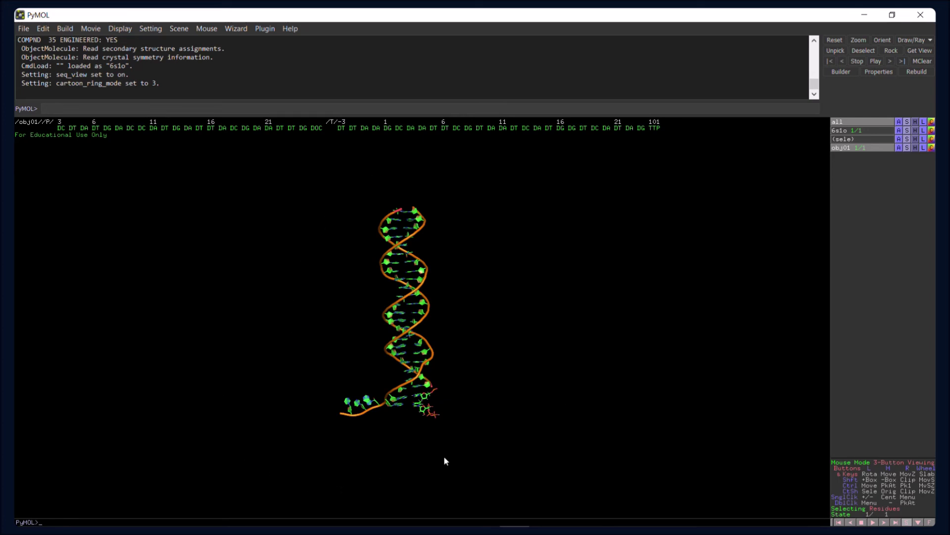
Examine the stacked bases and backbone turns of the DNA helix up close, and its overhanging strand end from farther out.
right_click_drag(437, 374, 436, 393)
right_click_drag(436, 289, 434, 376)
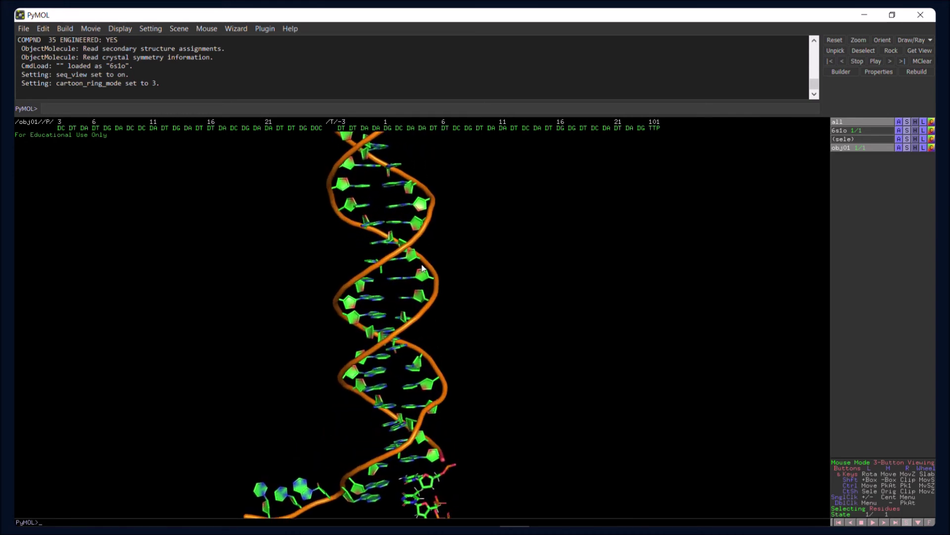
right_click_drag(421, 287, 419, 334)
right_click_drag(420, 228, 419, 291)
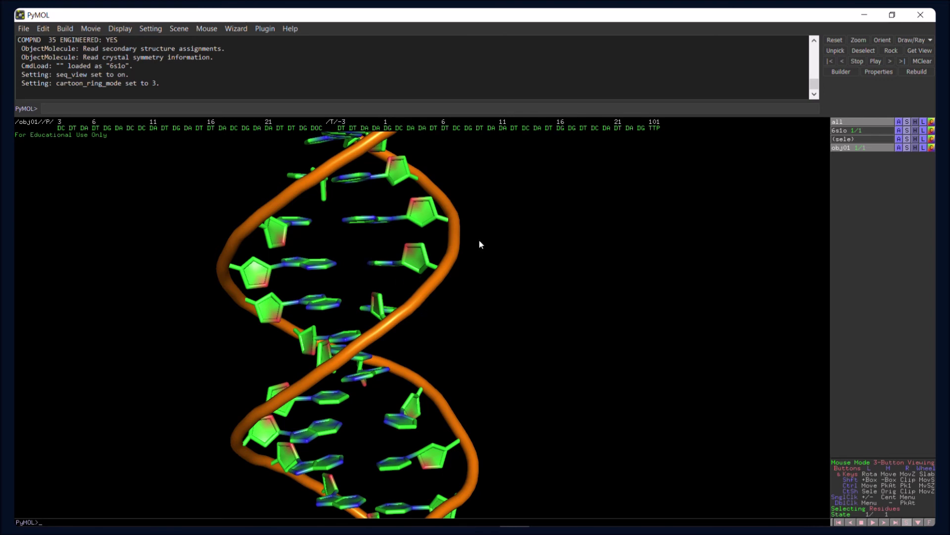
left_click_drag(480, 248, 470, 167)
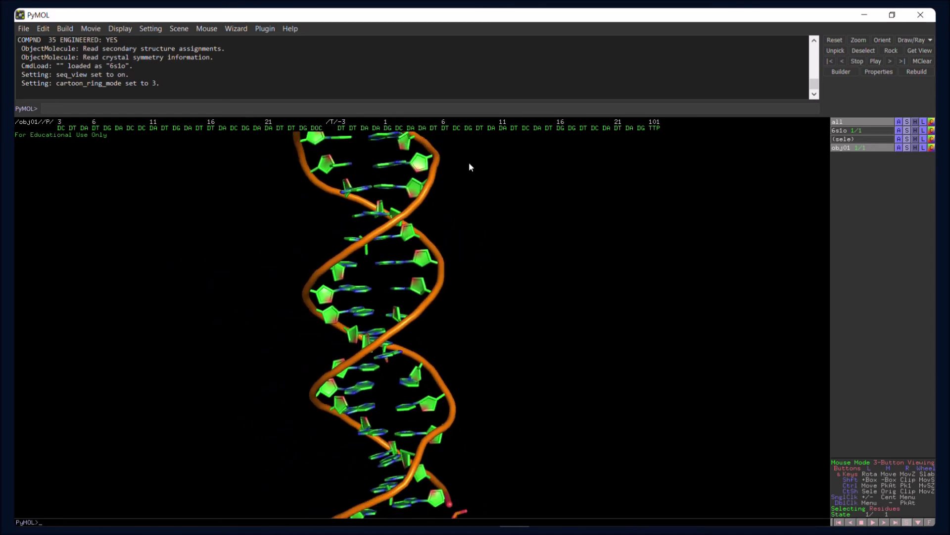
left_click_drag(498, 220, 492, 148)
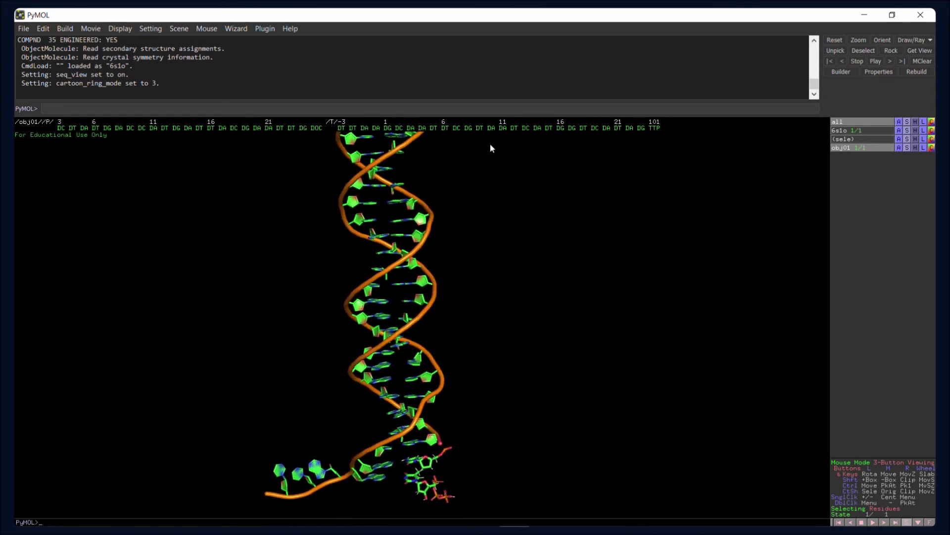
left_click_drag(494, 251, 484, 195)
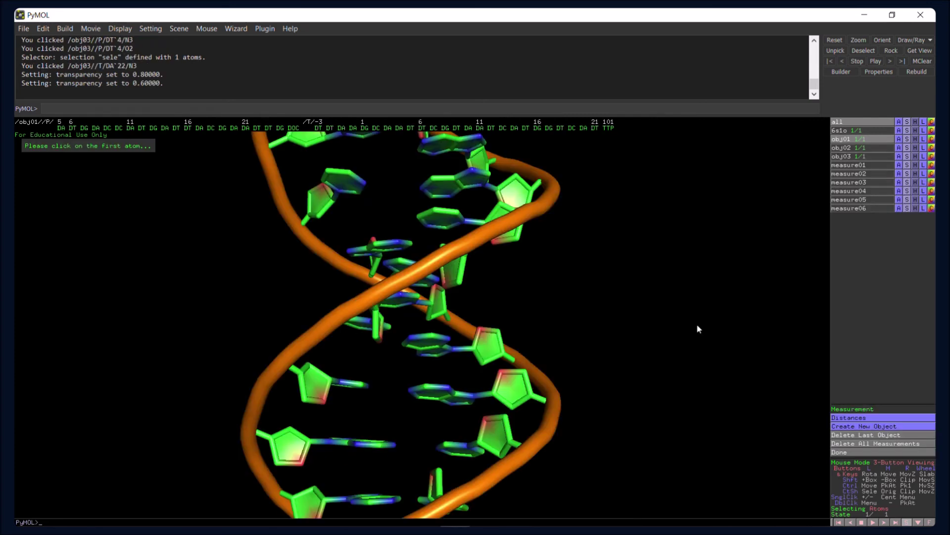
Examine the wide and narrow grooves between the helix backbones from several angles, finishing with the helix lying horizontally.
right_click_drag(699, 329, 699, 371)
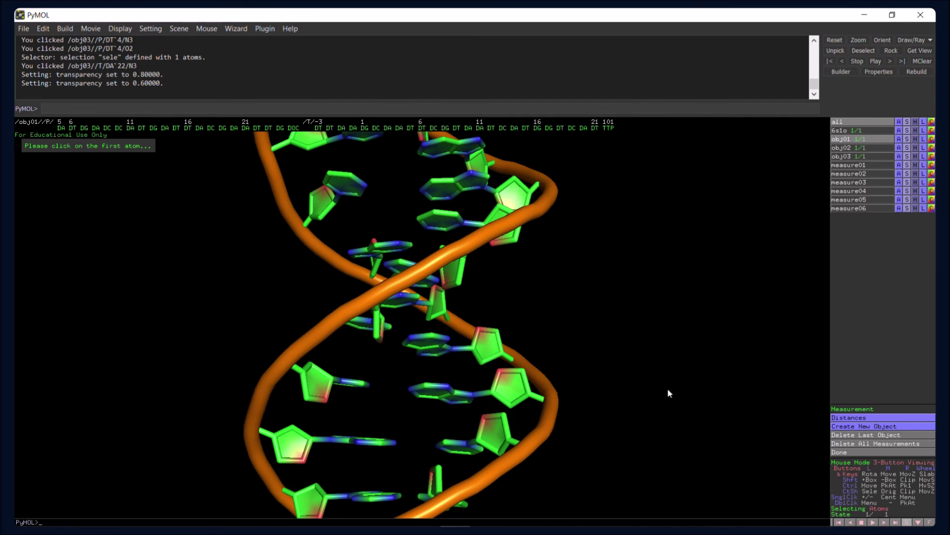
mouse_move(667, 388)
left_mouse_down()
mouse_move(661, 361)
mouse_move(658, 380)
left_mouse_up()
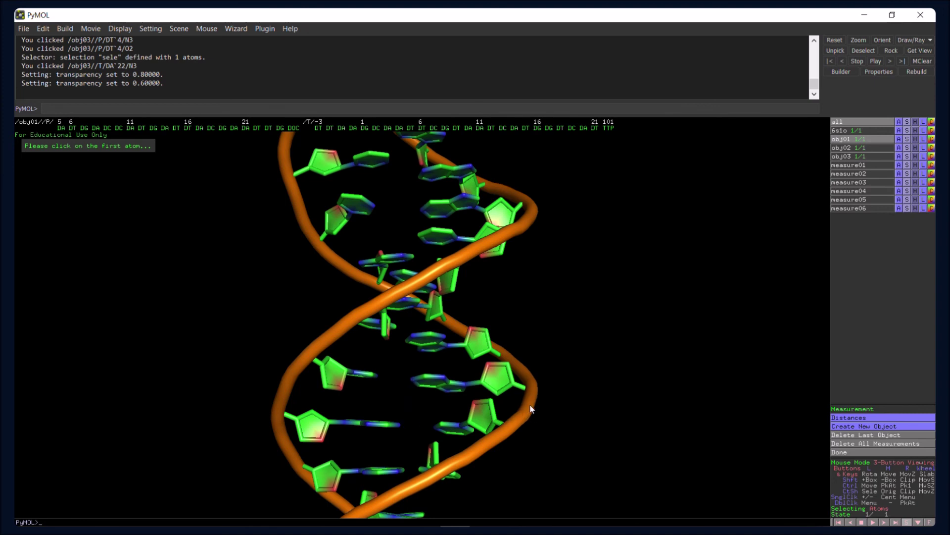
left_click_drag(502, 411, 563, 399)
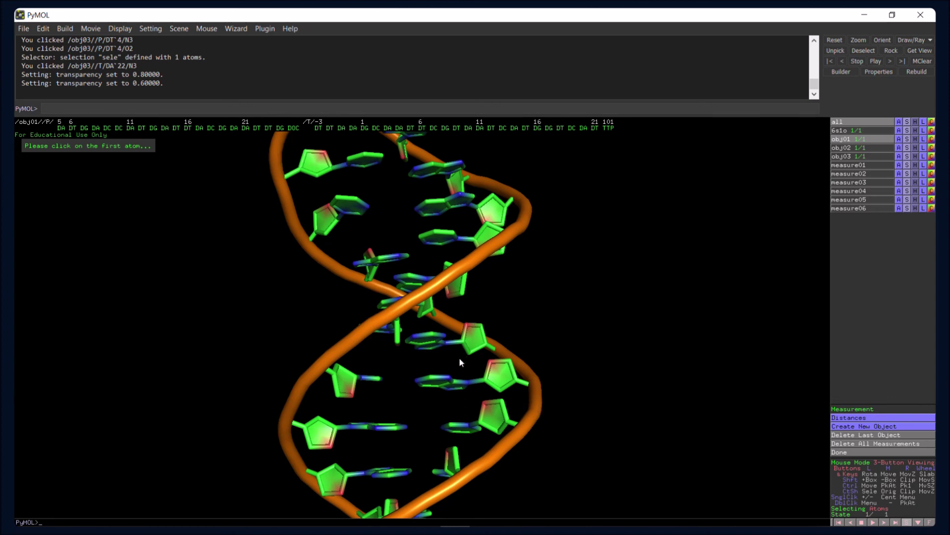
left_click_drag(444, 310, 440, 356)
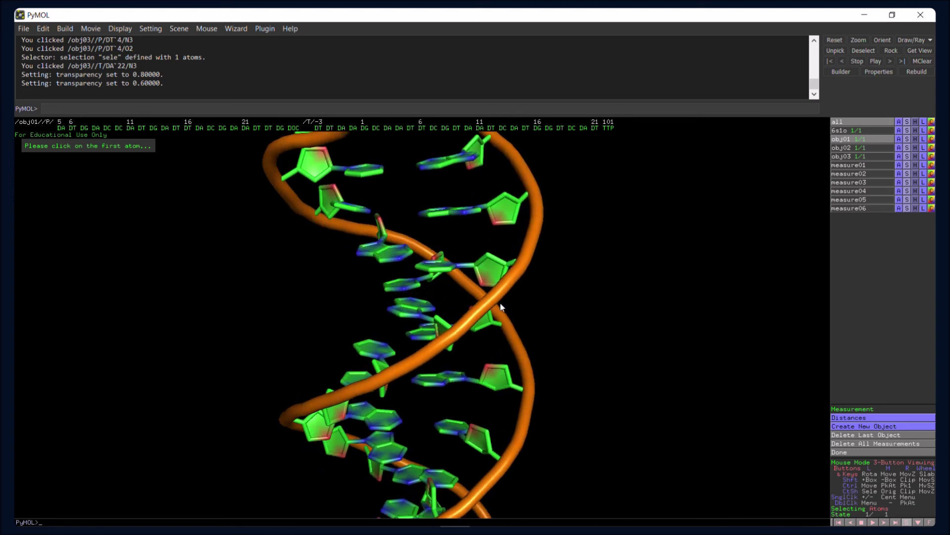
left_click_drag(464, 359, 467, 307)
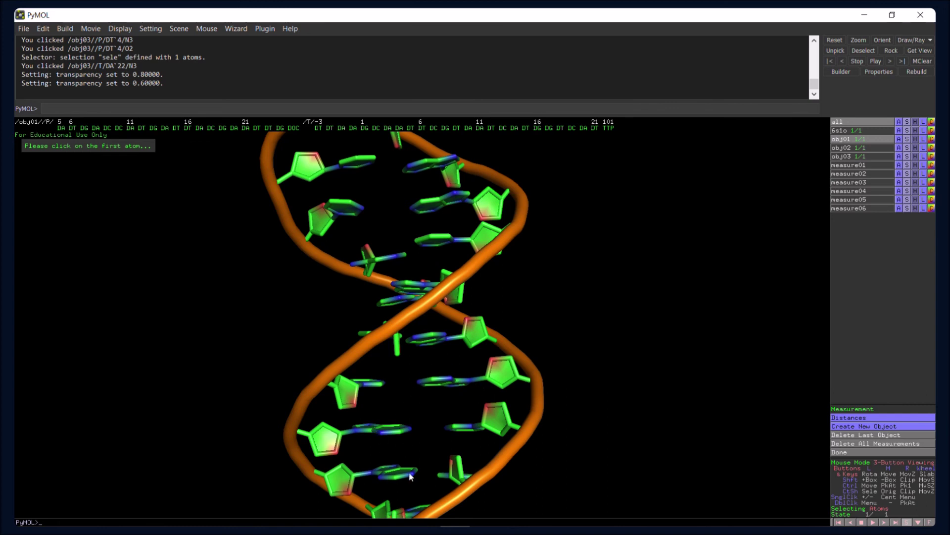
left_click_drag(456, 451, 431, 461)
right_click_drag(430, 460, 434, 323)
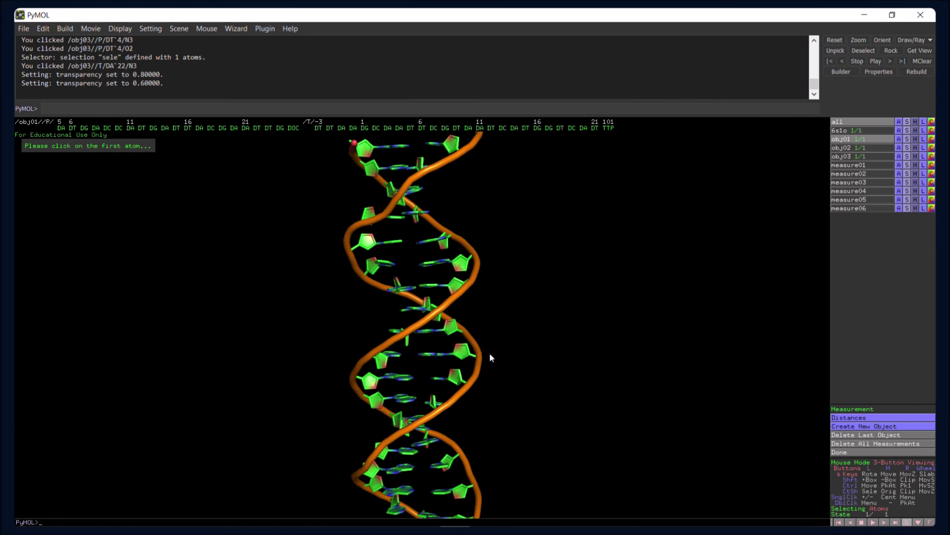
left_click_drag(483, 439, 258, 418)
left_click_drag(464, 313, 414, 308)
left_click_drag(430, 312, 358, 349)
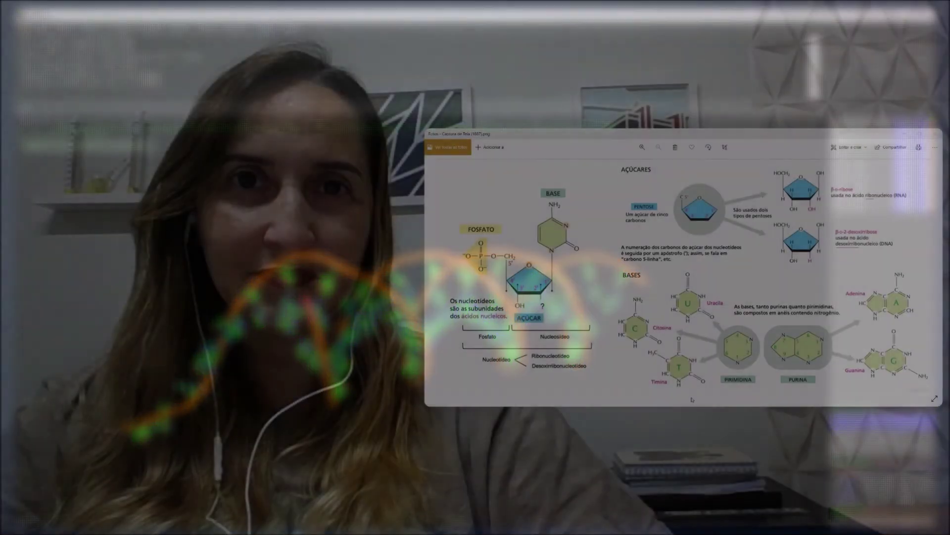